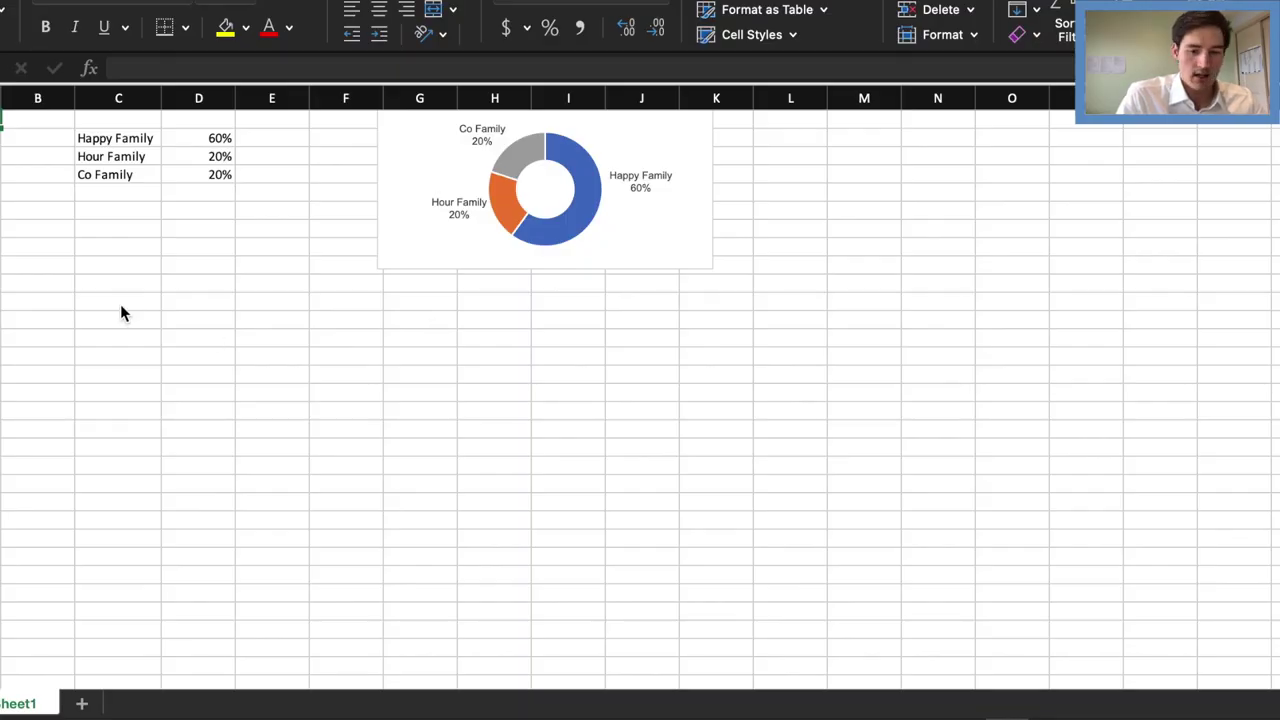
# Below the chart, add a US$mm label with FY18A, FY19A and FY20E column headers
pyautogui.click(120, 305)
pyautogui.click(117, 322)
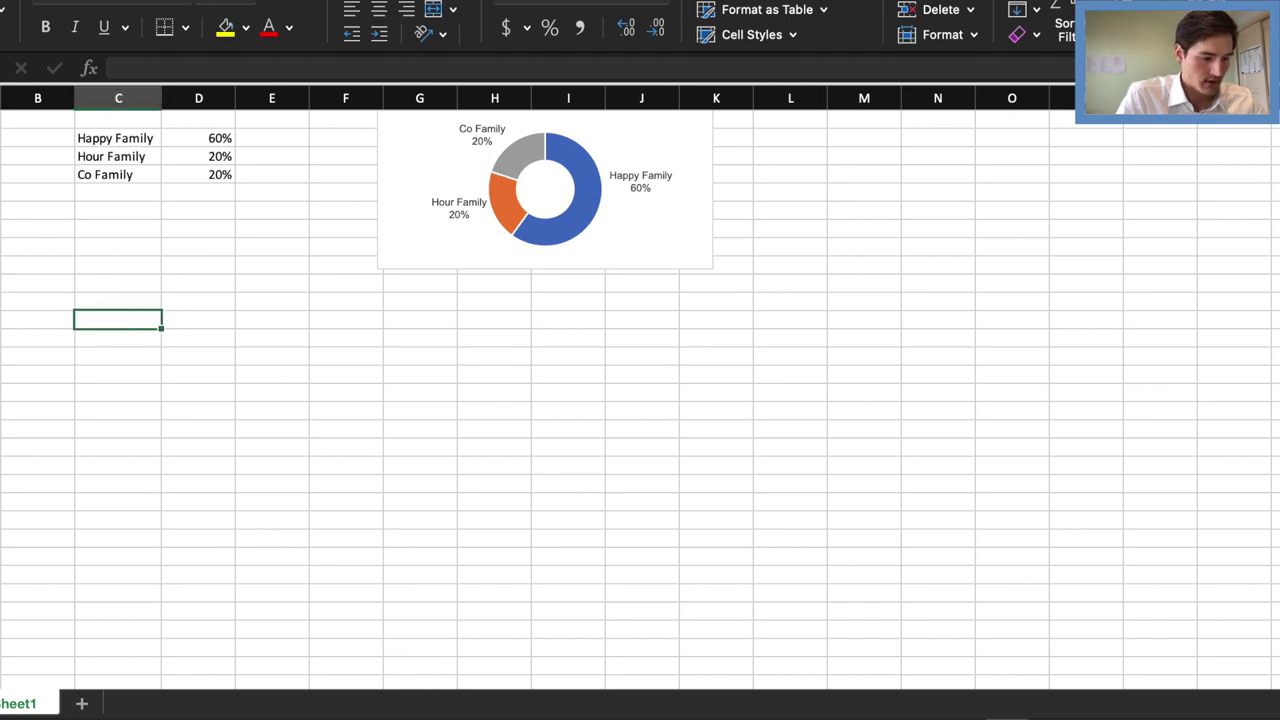
pyautogui.write('US$mm')
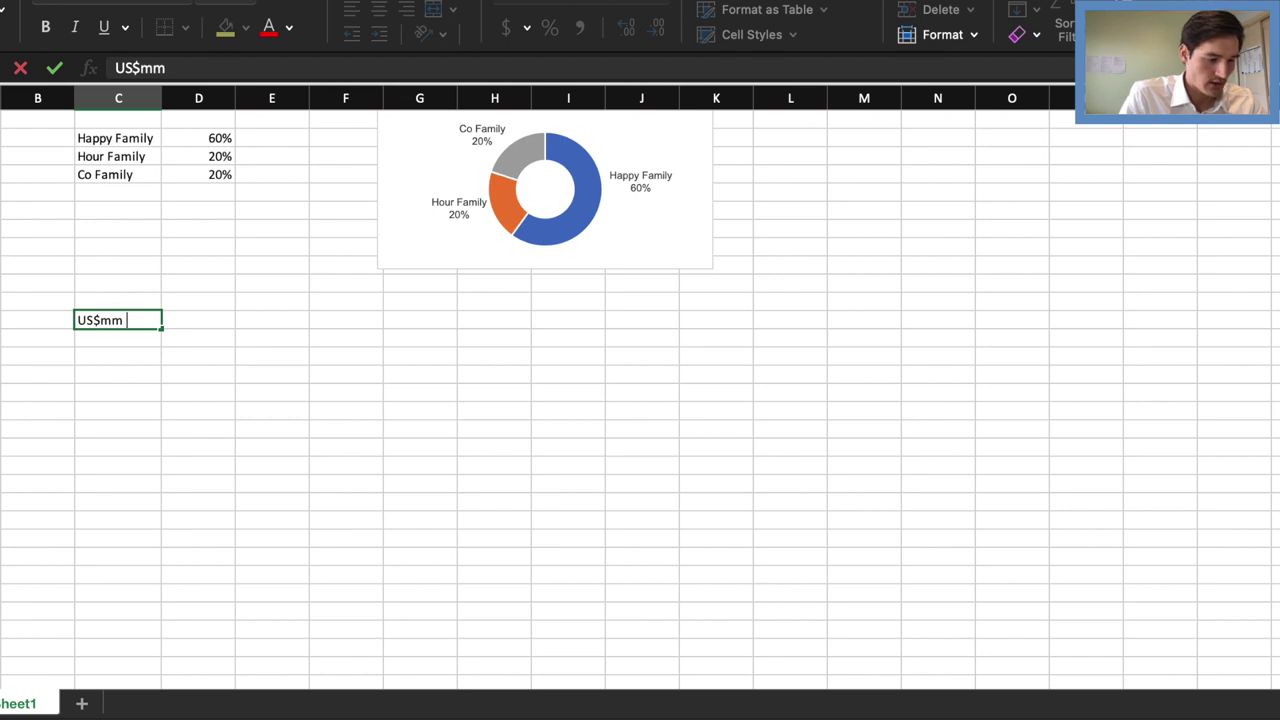
pyautogui.press('Return')
pyautogui.press('Up')
pyautogui.press('Right')
pyautogui.press('Right')
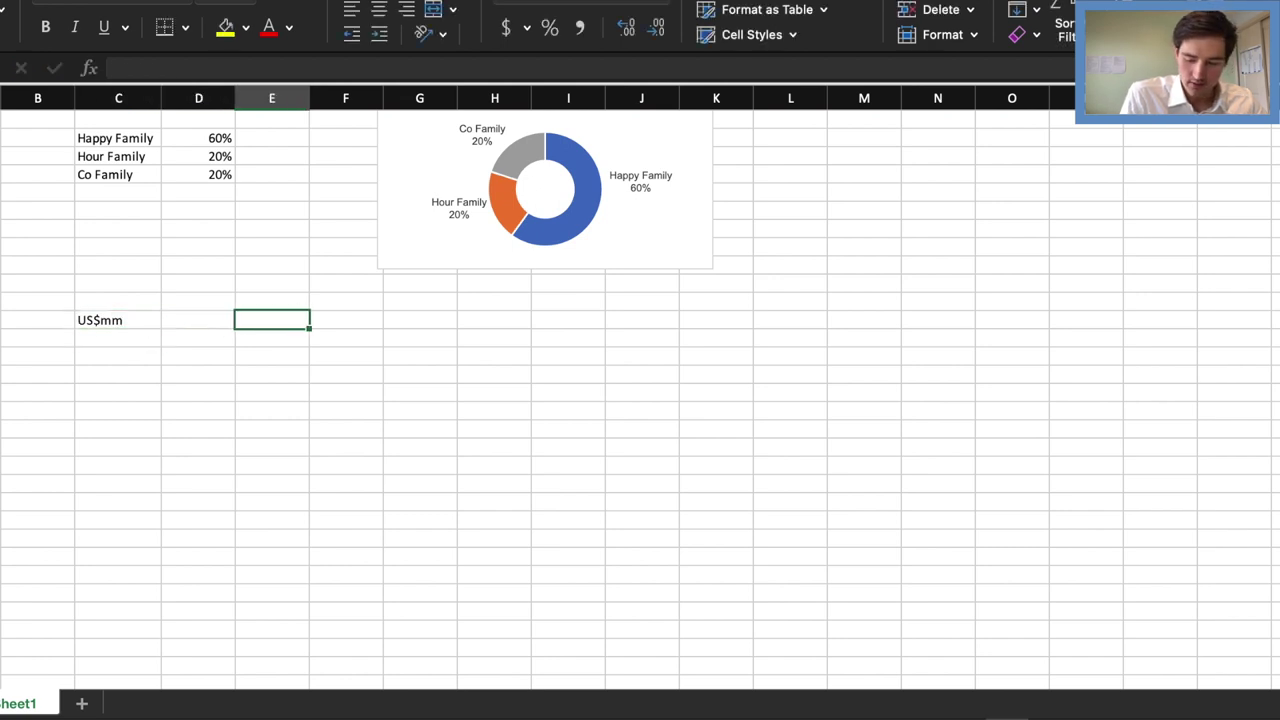
pyautogui.write('FY18A')
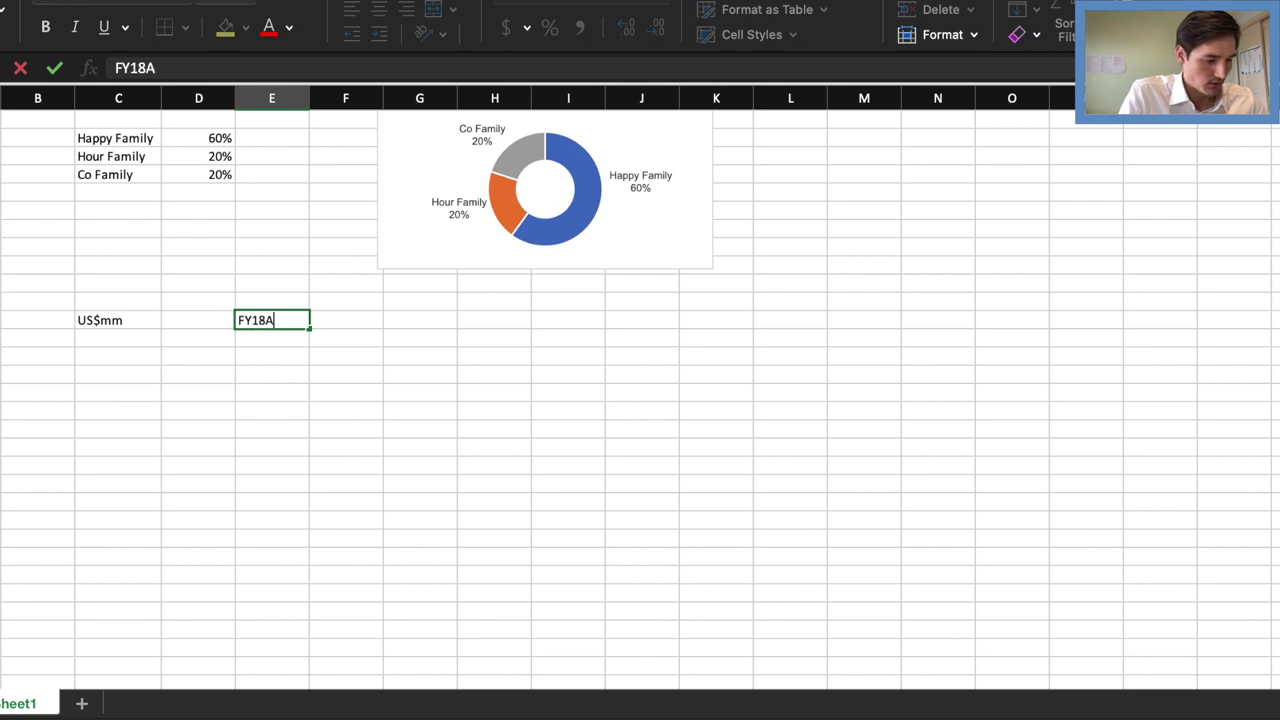
pyautogui.press('Tab')
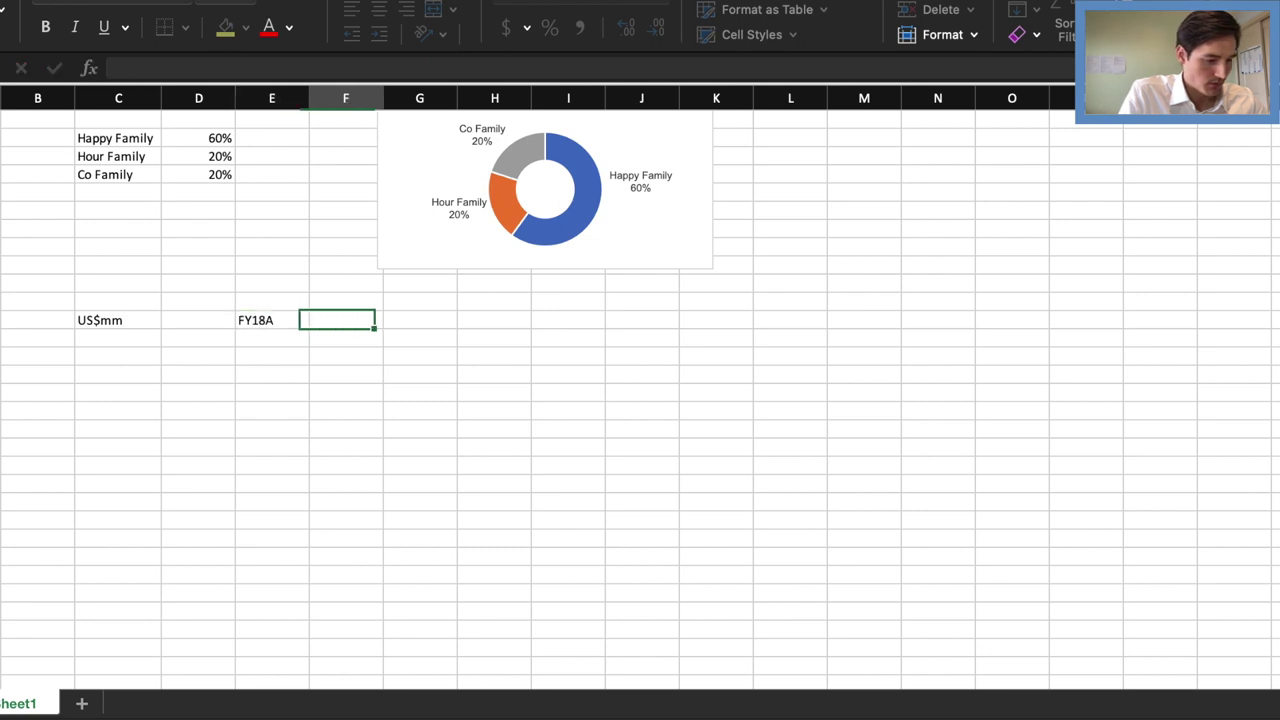
pyautogui.write('FY')
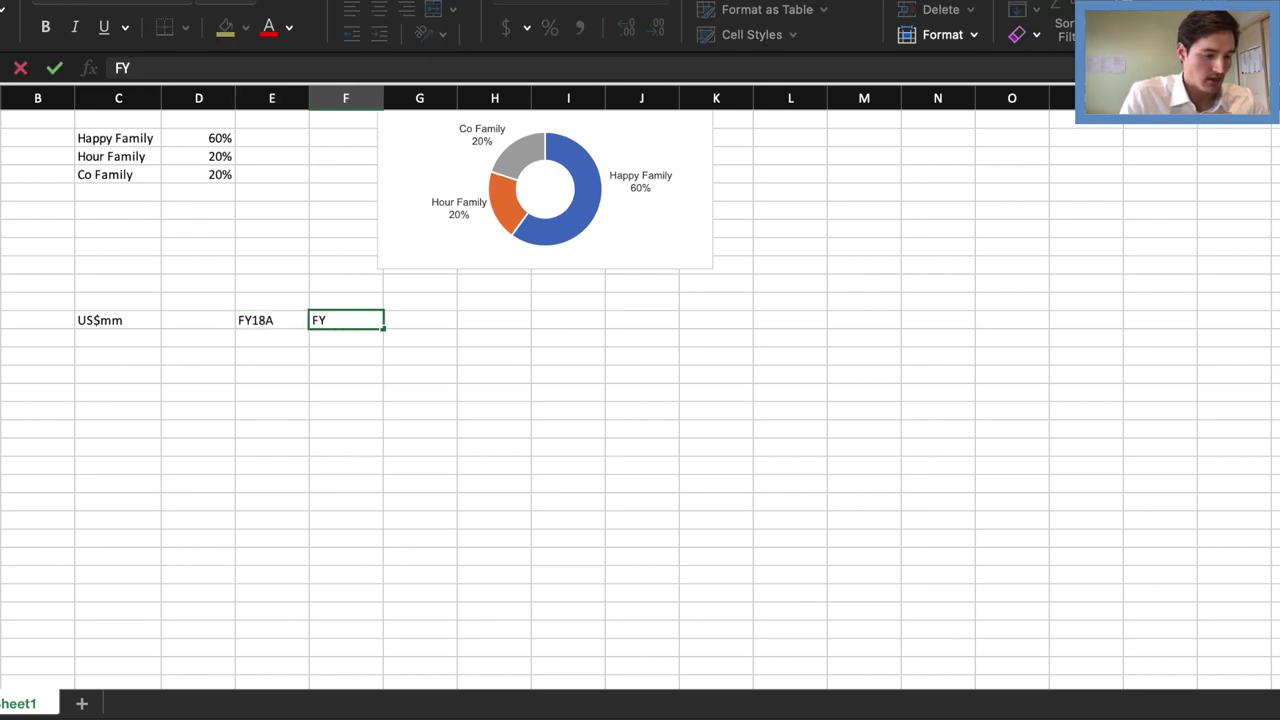
pyautogui.write('19A')
pyautogui.press('Tab')
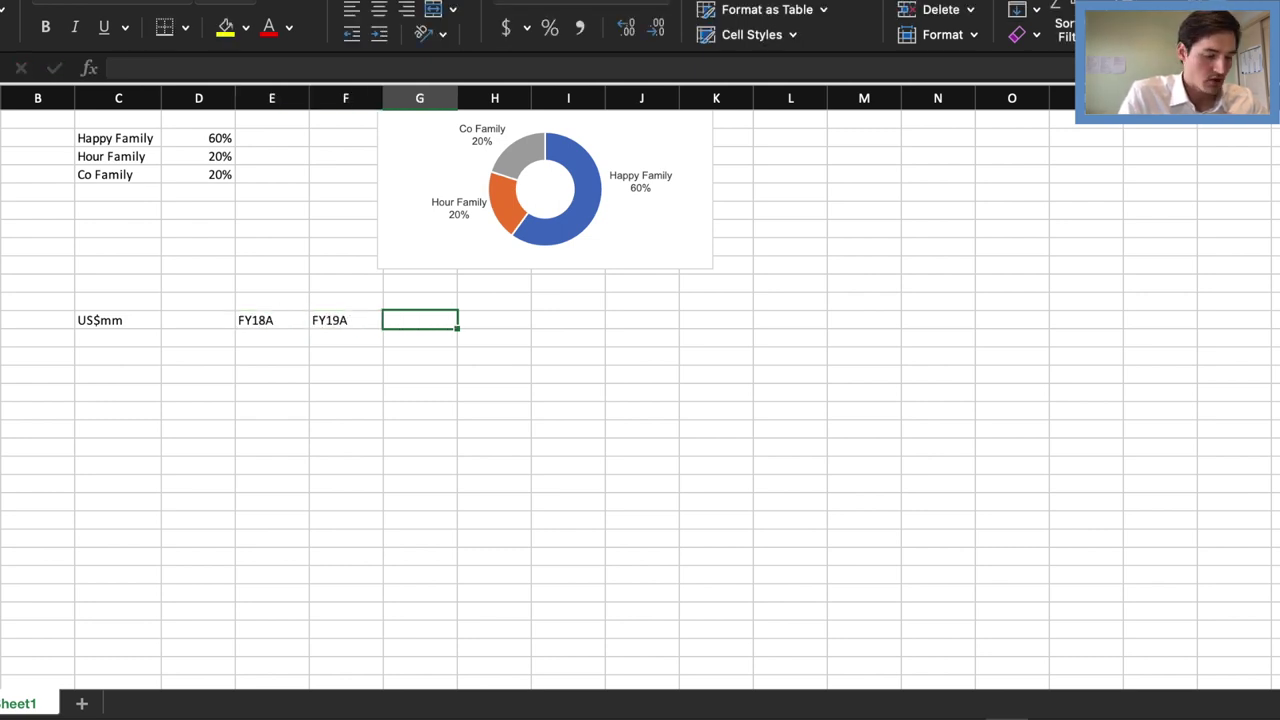
pyautogui.write('F')
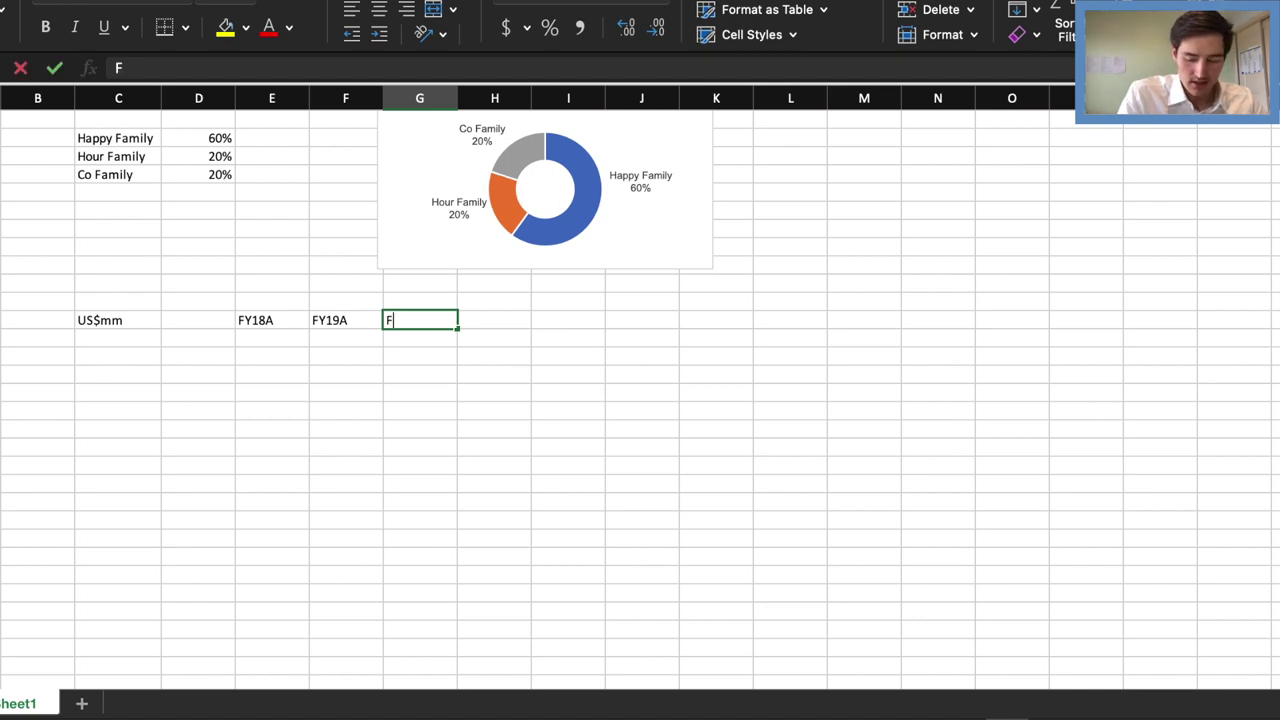
pyautogui.write('Y20E')
pyautogui.press('Return')
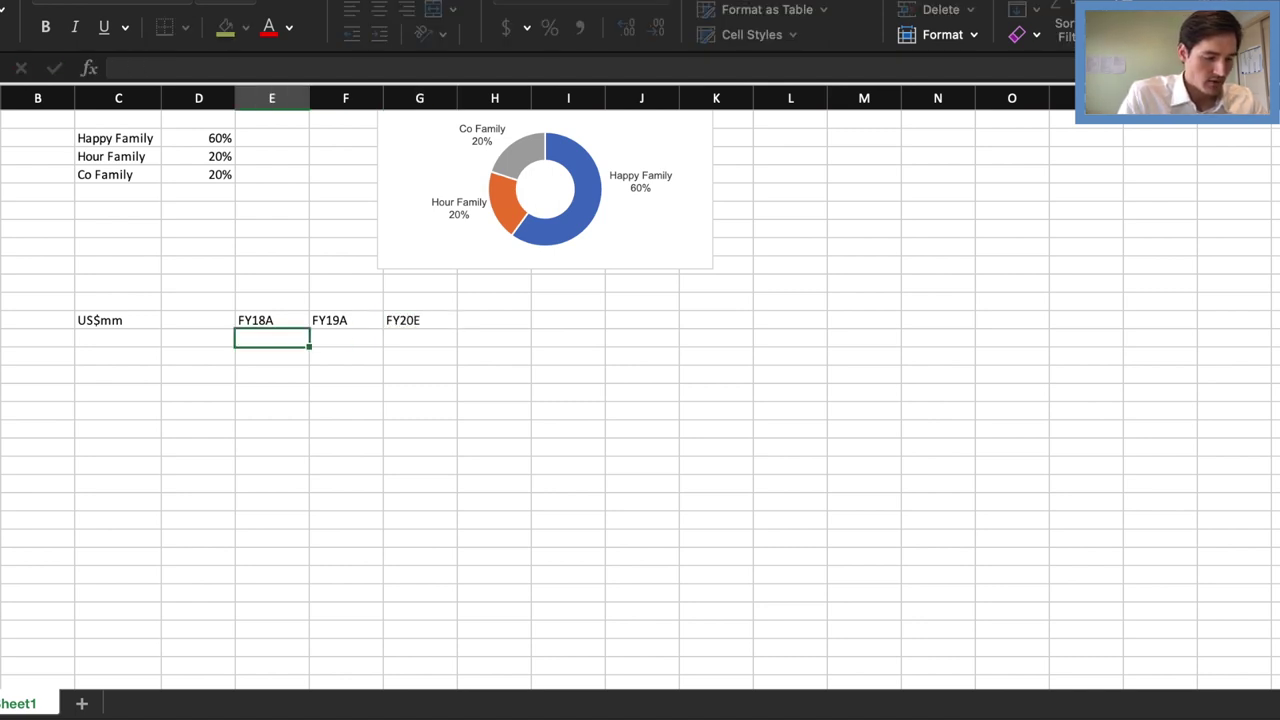
# Add the Revenue row label and an italic Growth (%) label beneath it
pyautogui.click(118, 338)
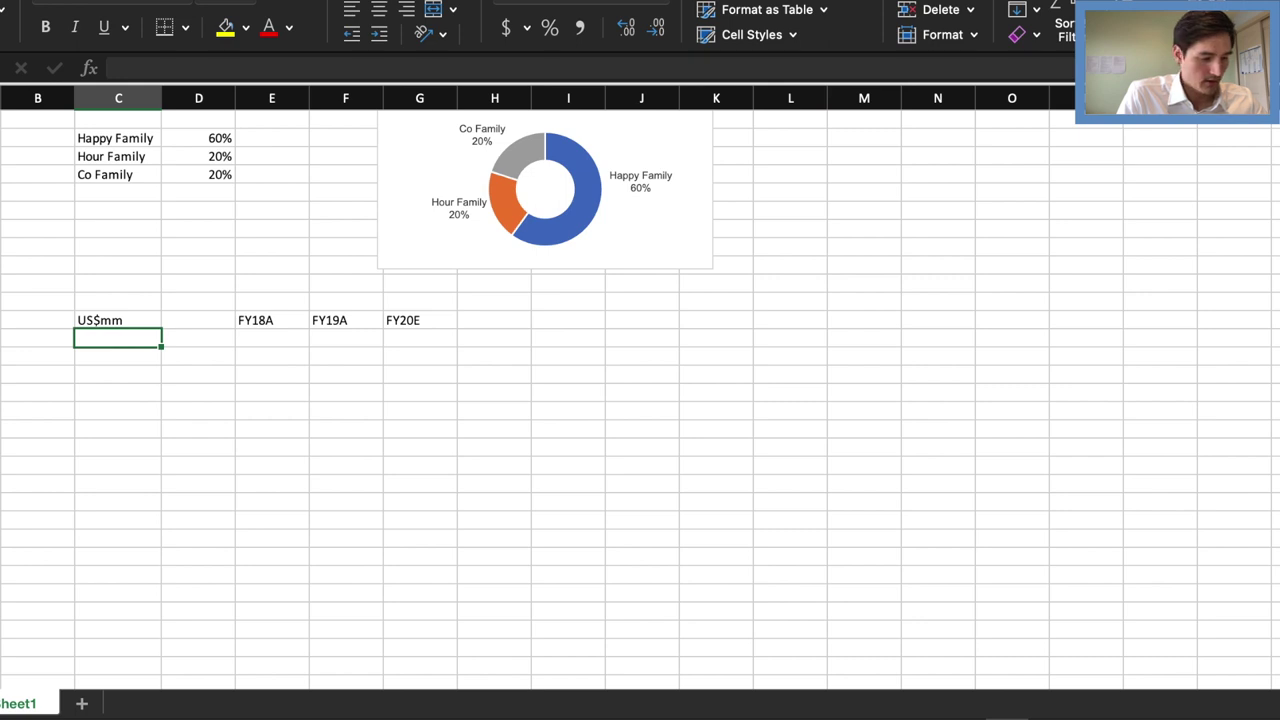
pyautogui.write('Revenue')
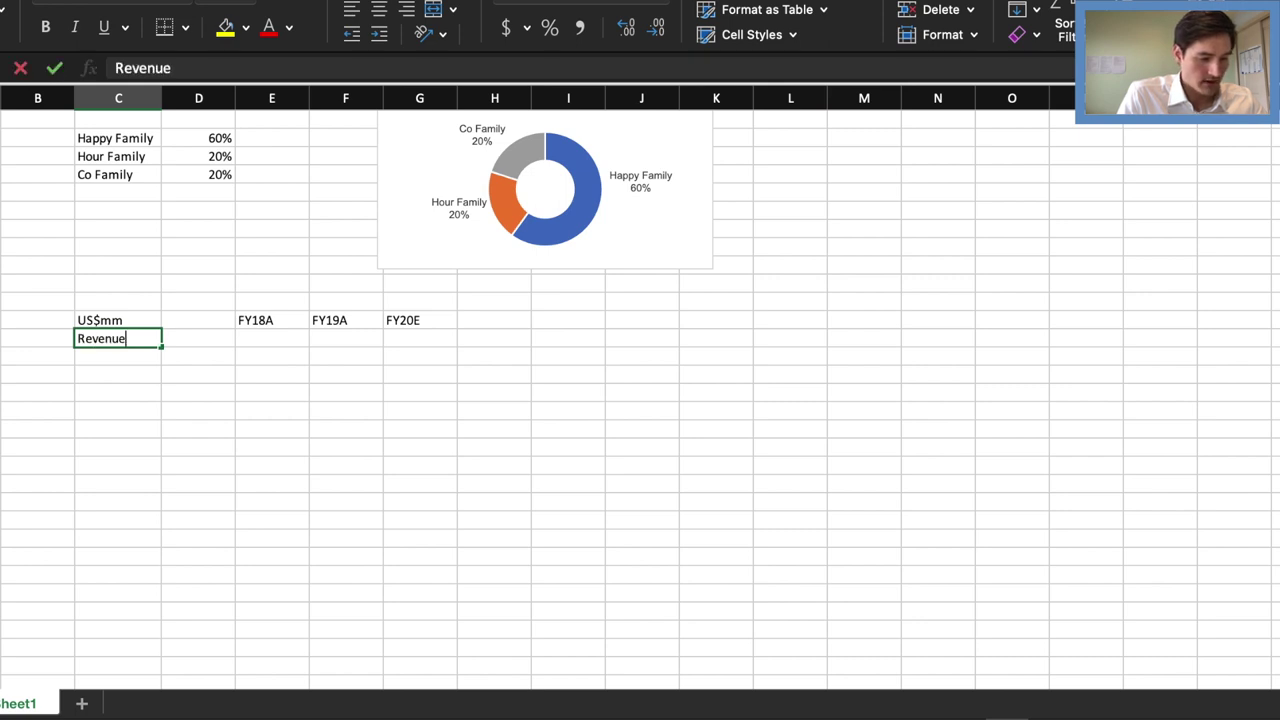
pyautogui.press('Return')
pyautogui.write('Growth ')
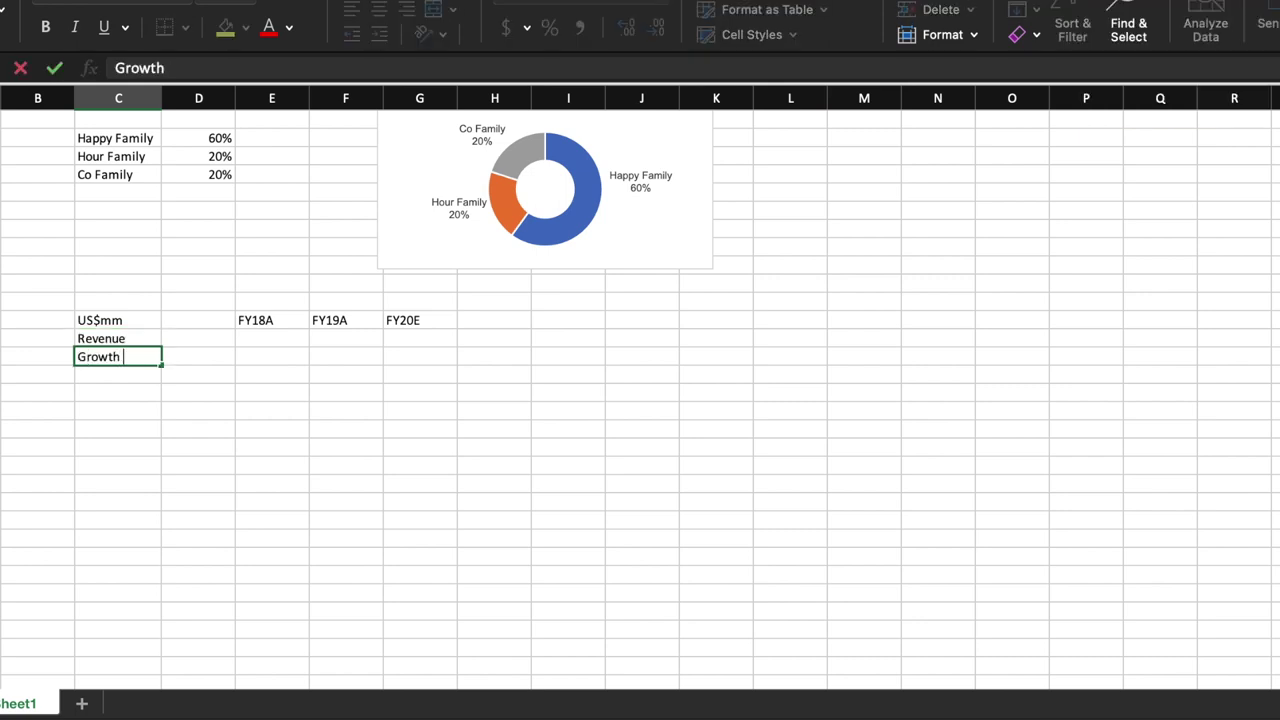
pyautogui.write('(%)')
pyautogui.press('Return')
pyautogui.click(118, 356)
pyautogui.press('super+i')
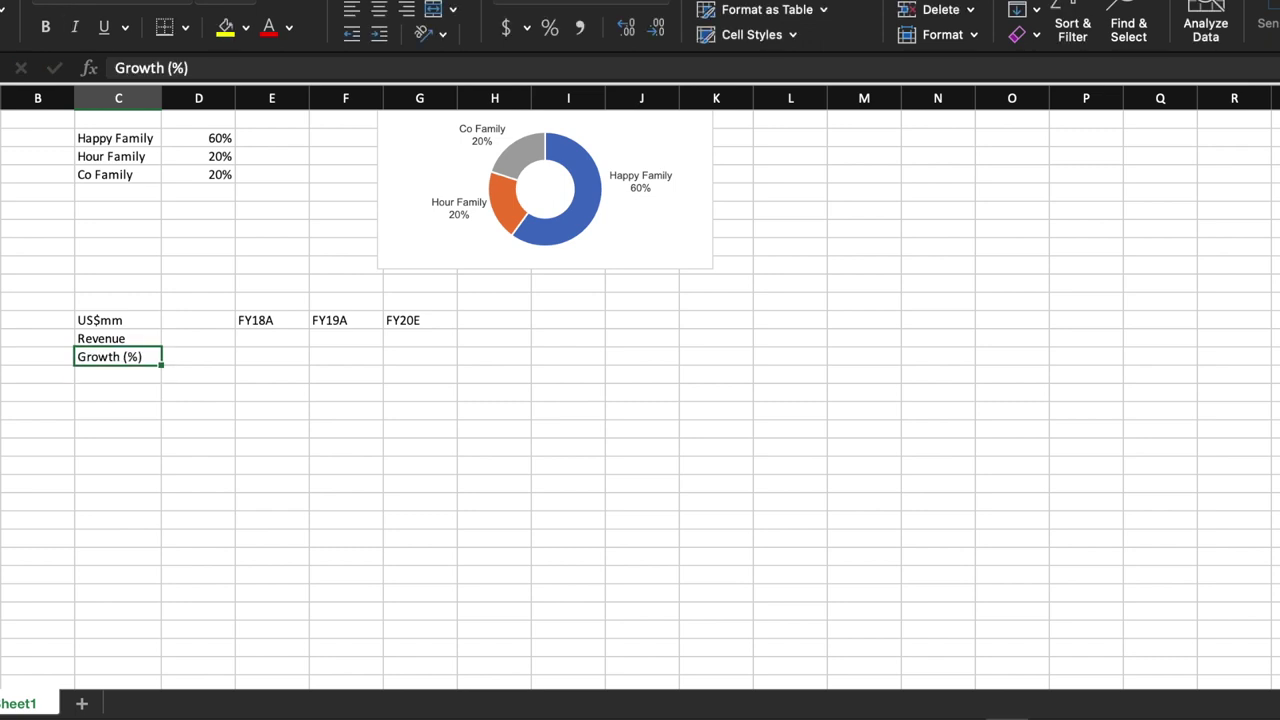
# Add the segment row labels Beer, Spirits and Non-alcoholic beverages
pyautogui.click(118, 392)
pyautogui.write('Beer')
pyautogui.press('Return')
pyautogui.write('Spirits')
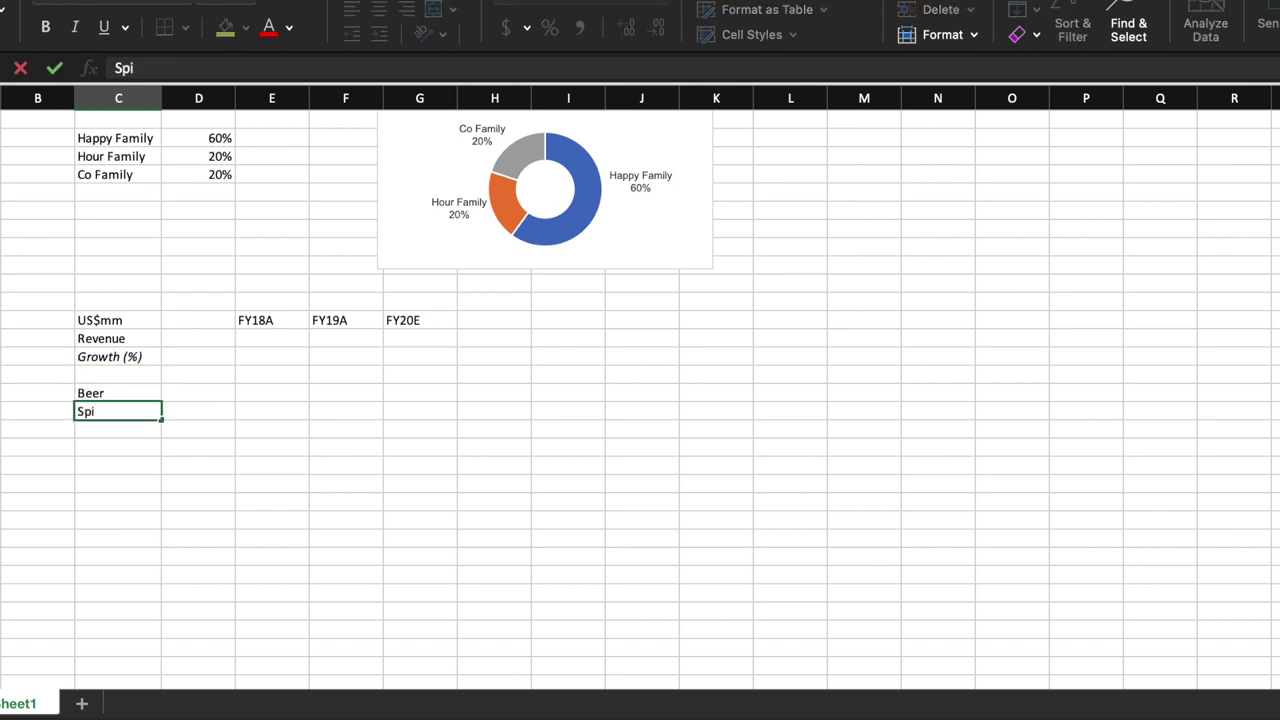
pyautogui.press('Return')
pyautogui.write('N')
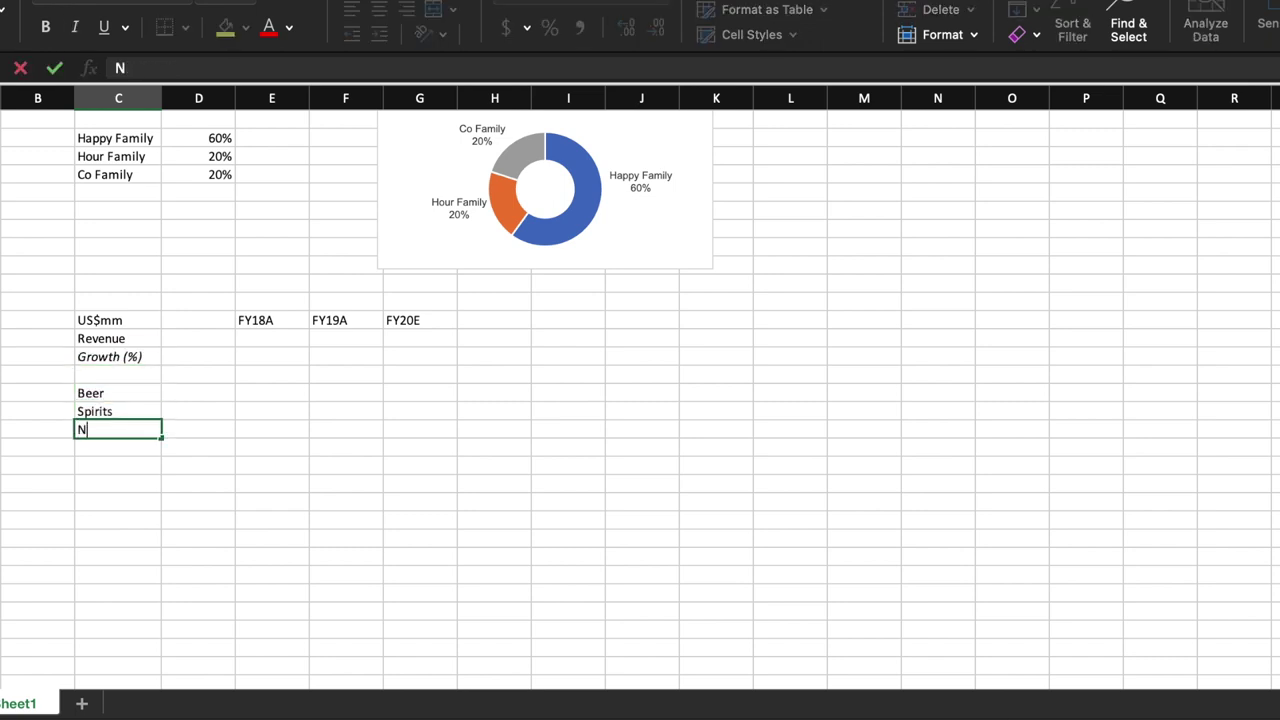
pyautogui.write('nn-alcoholic beverages')
pyautogui.press('Return')
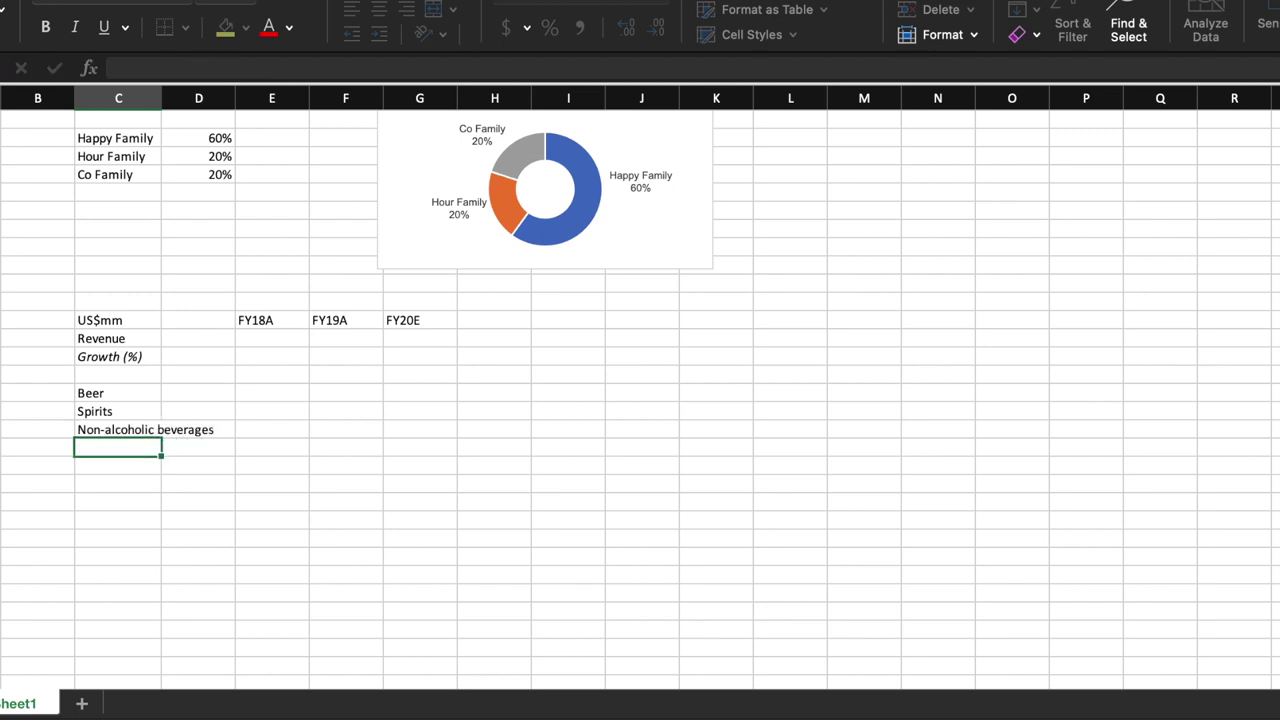
# Add the EBITDA label with an italic Margin (%) row below it
pyautogui.write('EBITDA')
pyautogui.press('Return')
pyautogui.write('Margin (%)')
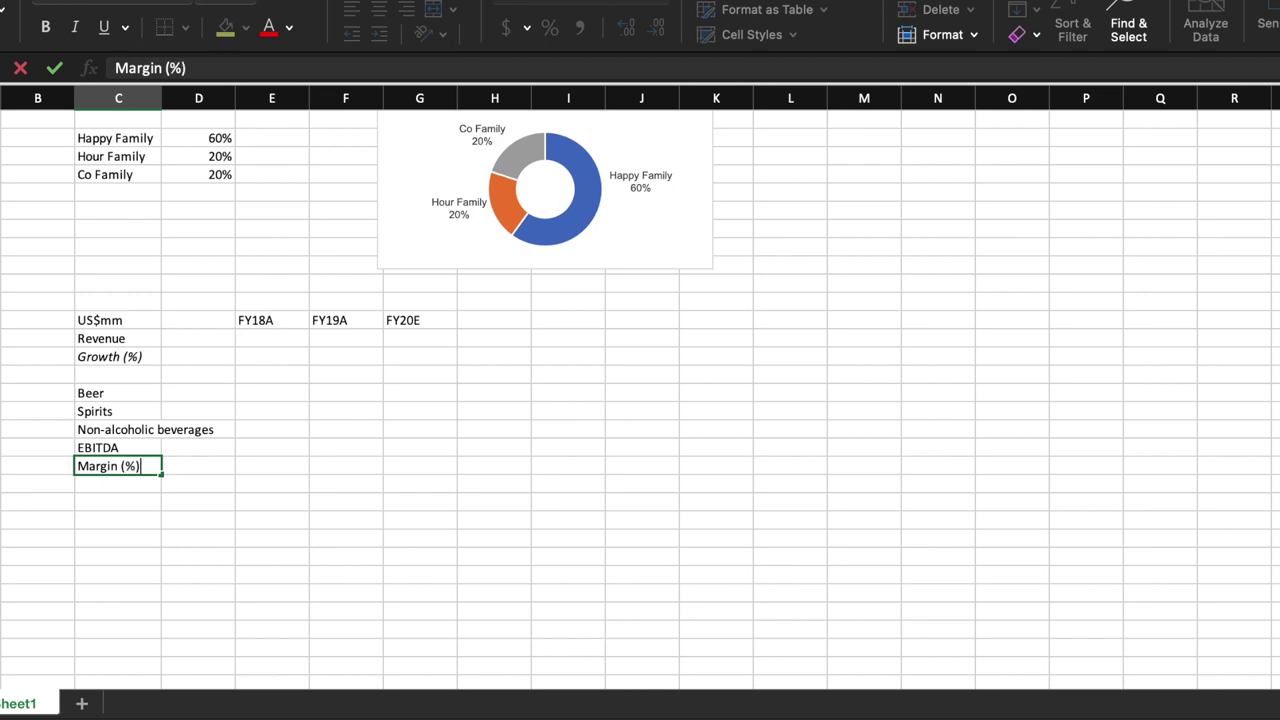
pyautogui.press('Return')
pyautogui.press('Up')
pyautogui.press('super+i')
pyautogui.press('Down')
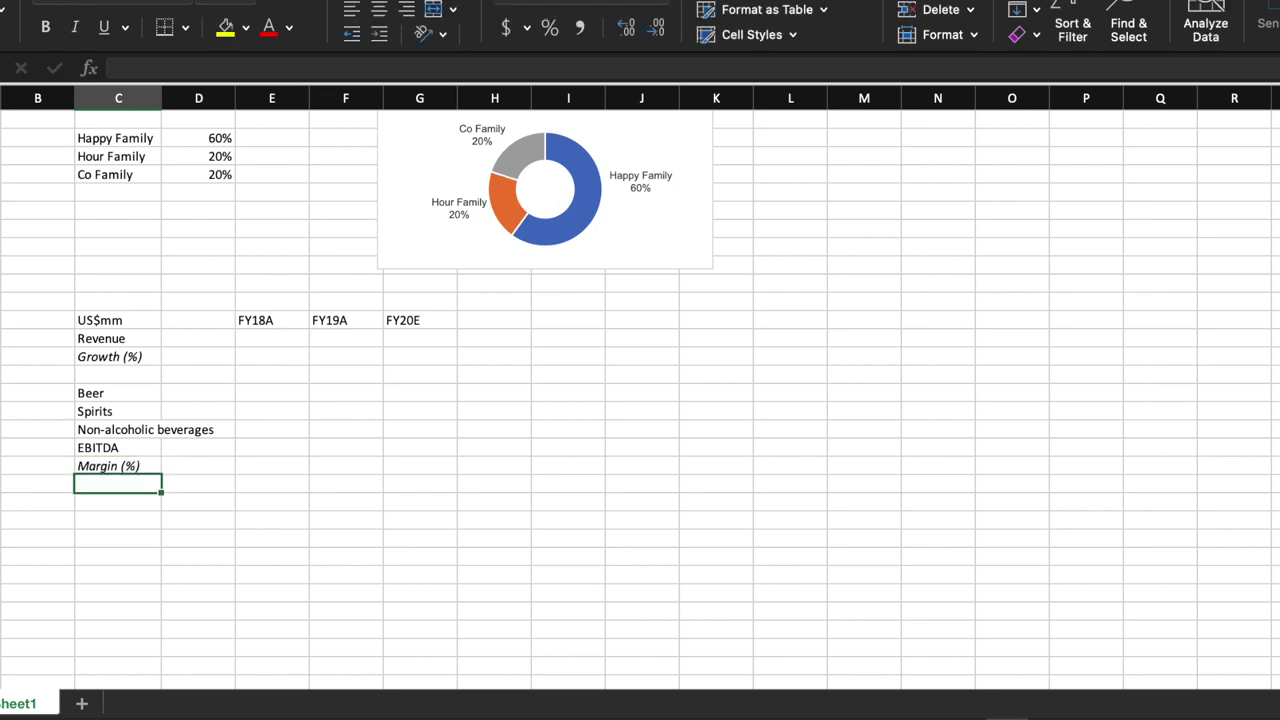
pyautogui.press('Down')
# Add the NPAT label with an italic Margin (%) row, then go to the FY18A Revenue cell
pyautogui.write('NPAT')
pyautogui.press('Return')
pyautogui.write('Margin')
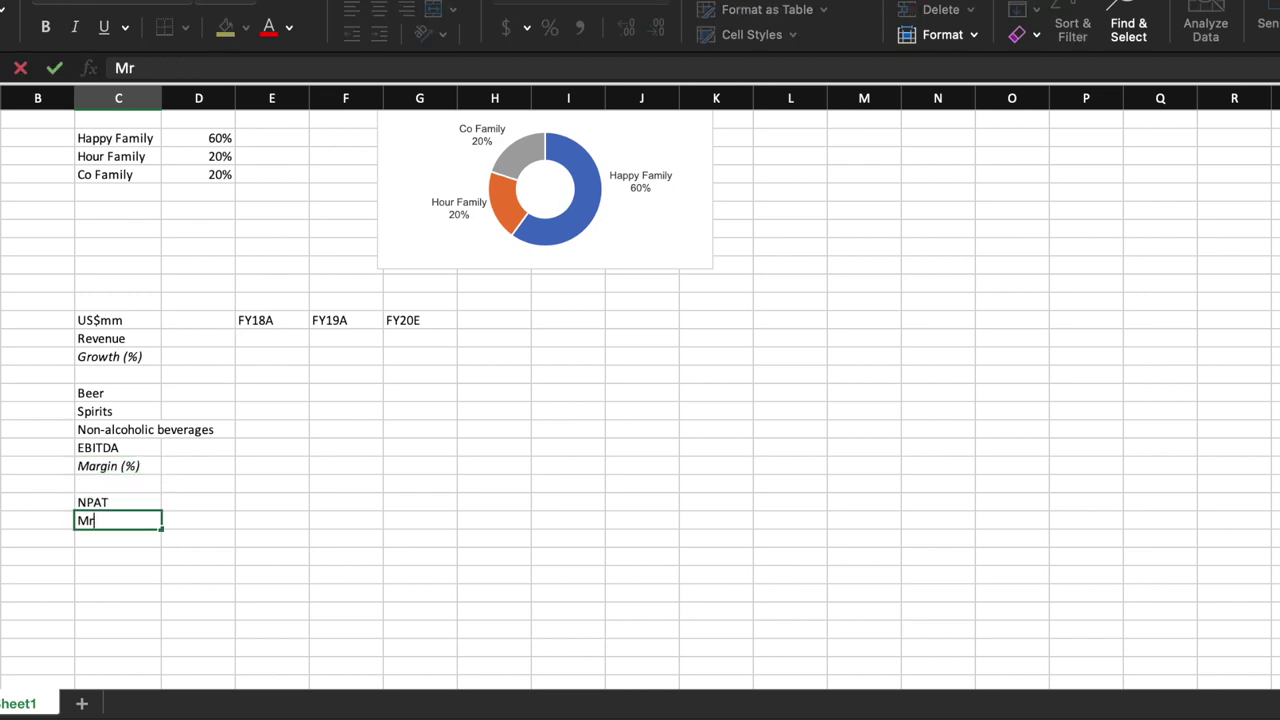
pyautogui.press('BackSpace')
pyautogui.press('BackSpace')
pyautogui.press('BackSpace')
pyautogui.press('BackSpace')
pyautogui.write('rgin (%)')
pyautogui.press('Return')
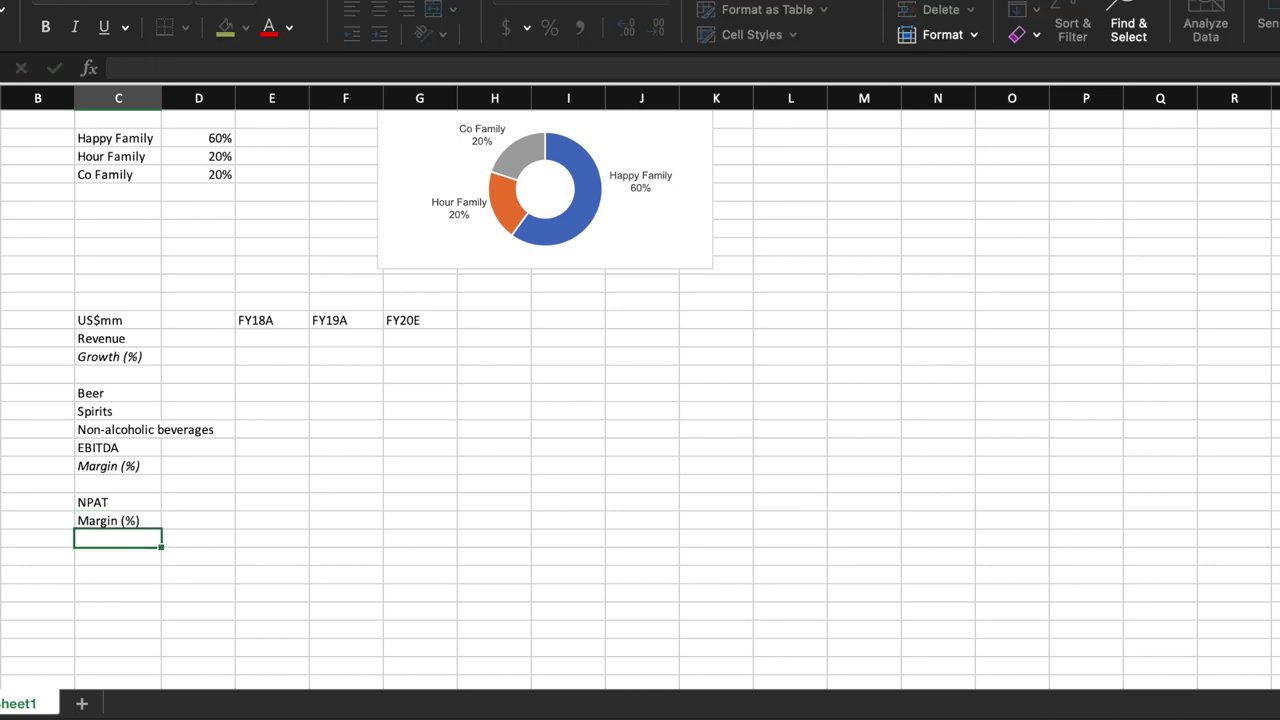
pyautogui.press('Up')
pyautogui.press('super+i')
pyautogui.press('Down')
pyautogui.press('Up')
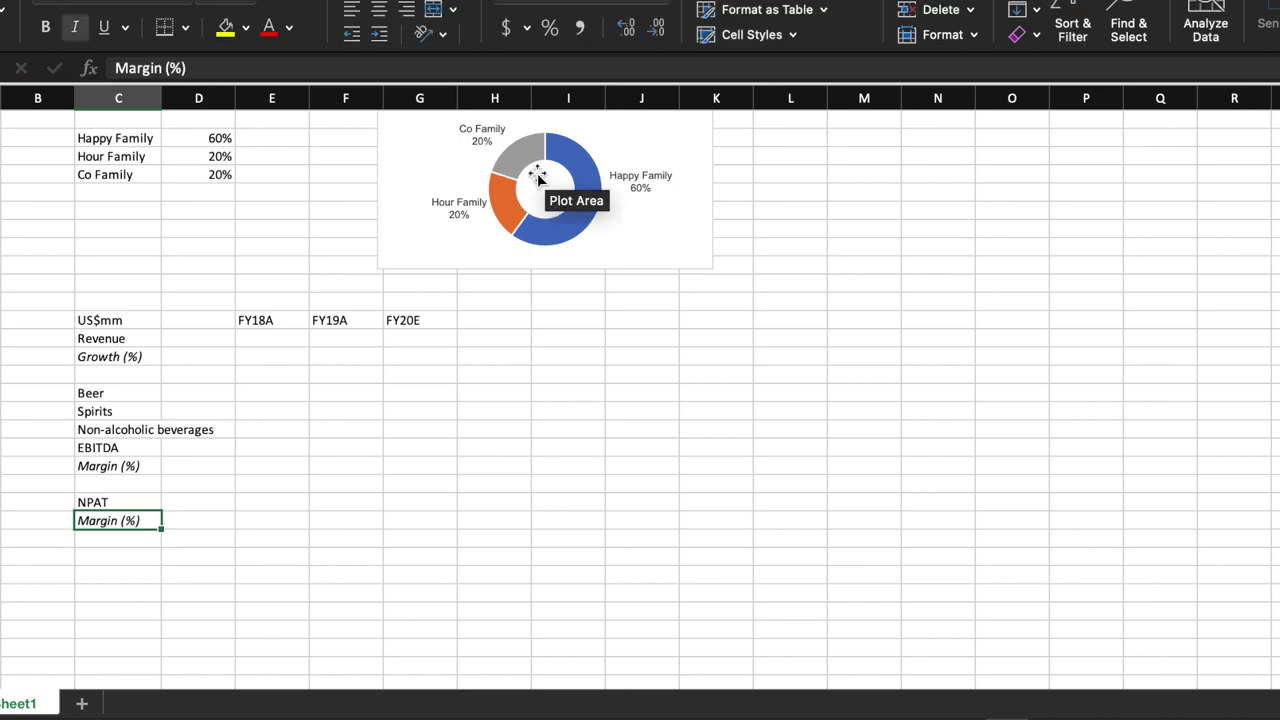
pyautogui.press('Up')
pyautogui.press('Up')
pyautogui.press('Up')
pyautogui.press('Up')
pyautogui.press('Up')
pyautogui.press('Up')
pyautogui.press('Up')
pyautogui.press('Up')
pyautogui.press('Up')
pyautogui.press('Up')
pyautogui.press('Right')
pyautogui.press('Right')
pyautogui.hotkey('ctrl', 'Home')
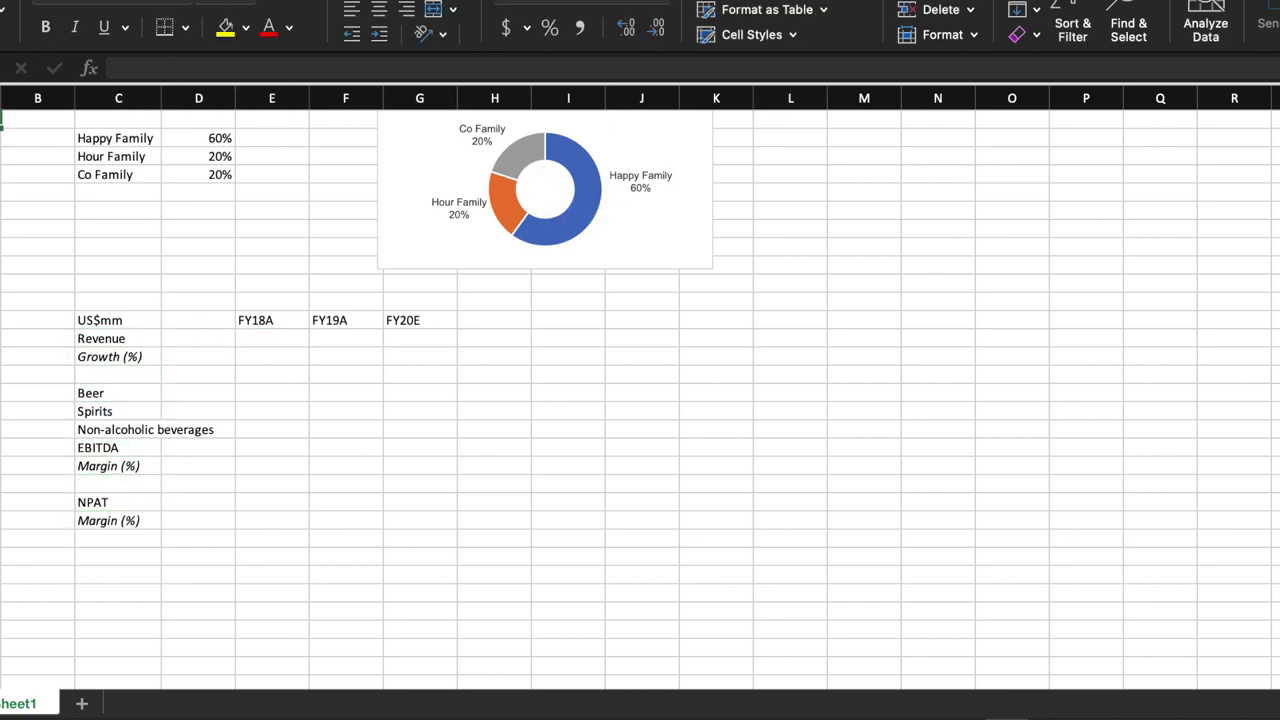
pyautogui.click(272, 340)
# Enter Revenue of 900, 961 and 1071 for FY18A–FY20E
pyautogui.write('900')
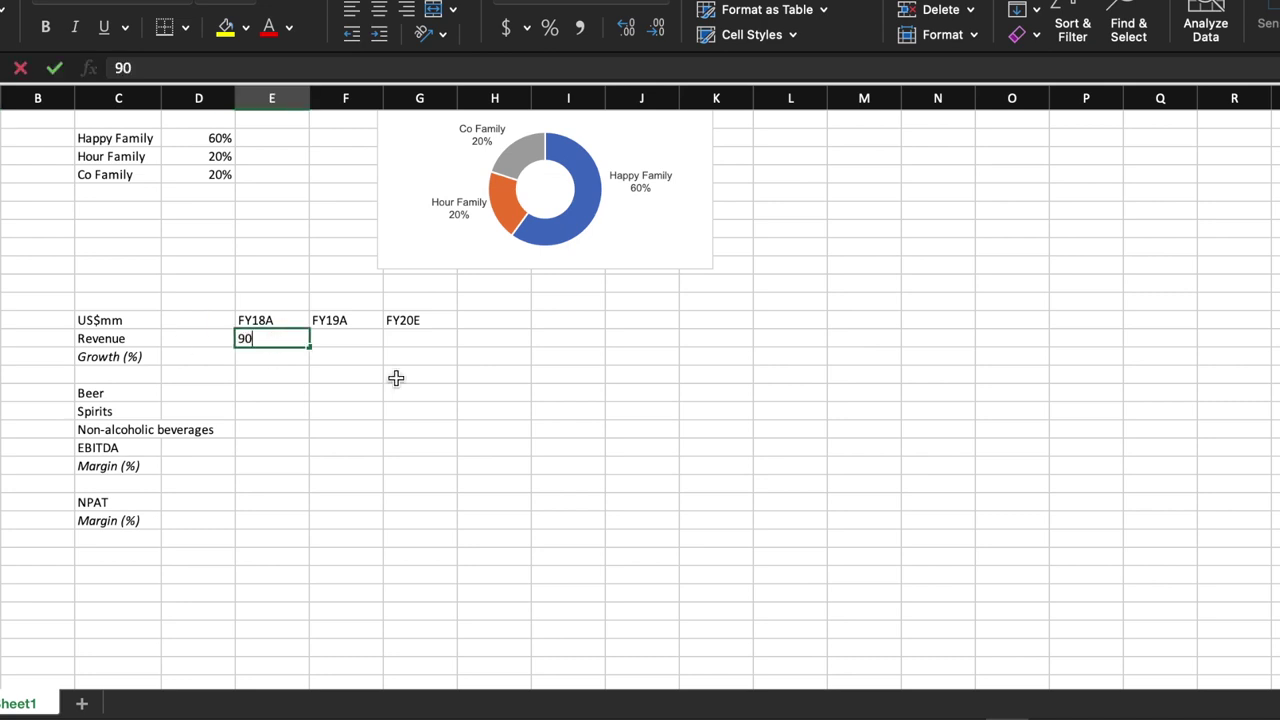
pyautogui.press('Tab')
pyautogui.press('super+z')
pyautogui.write('900')
pyautogui.press('Tab')
pyautogui.write('961')
pyautogui.press('Tab')
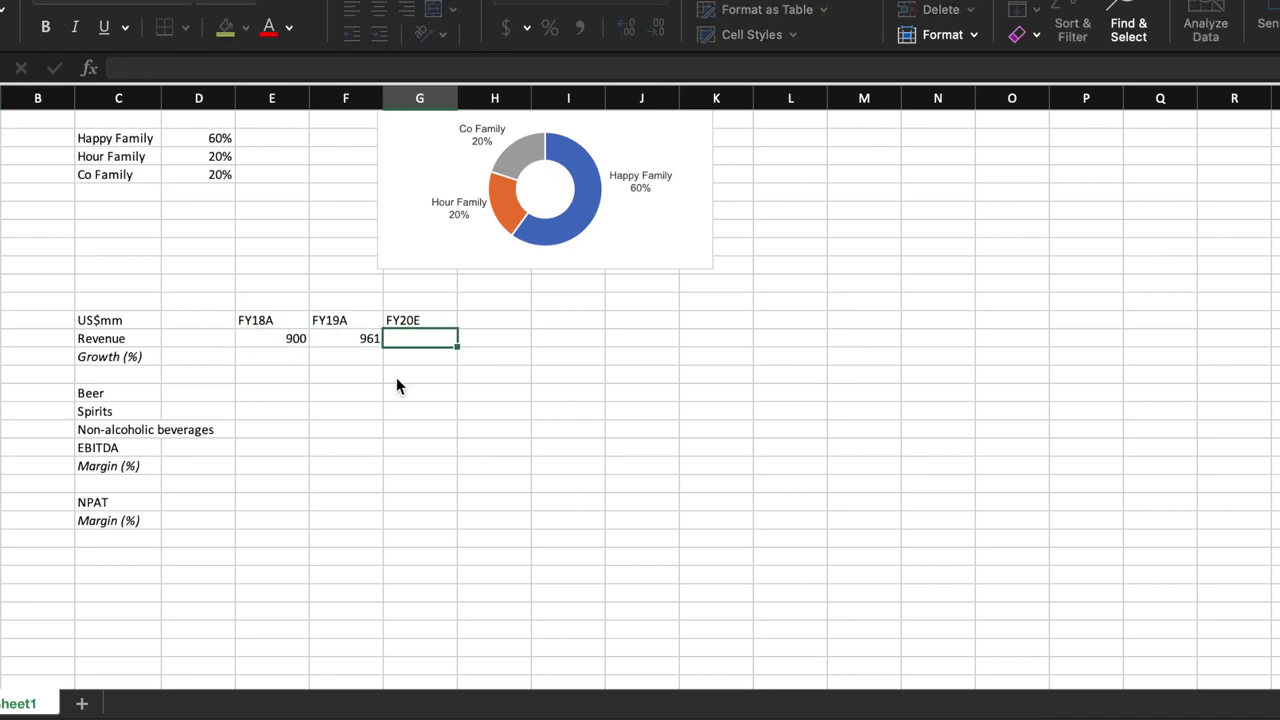
pyautogui.write('1071')
pyautogui.press('Return')
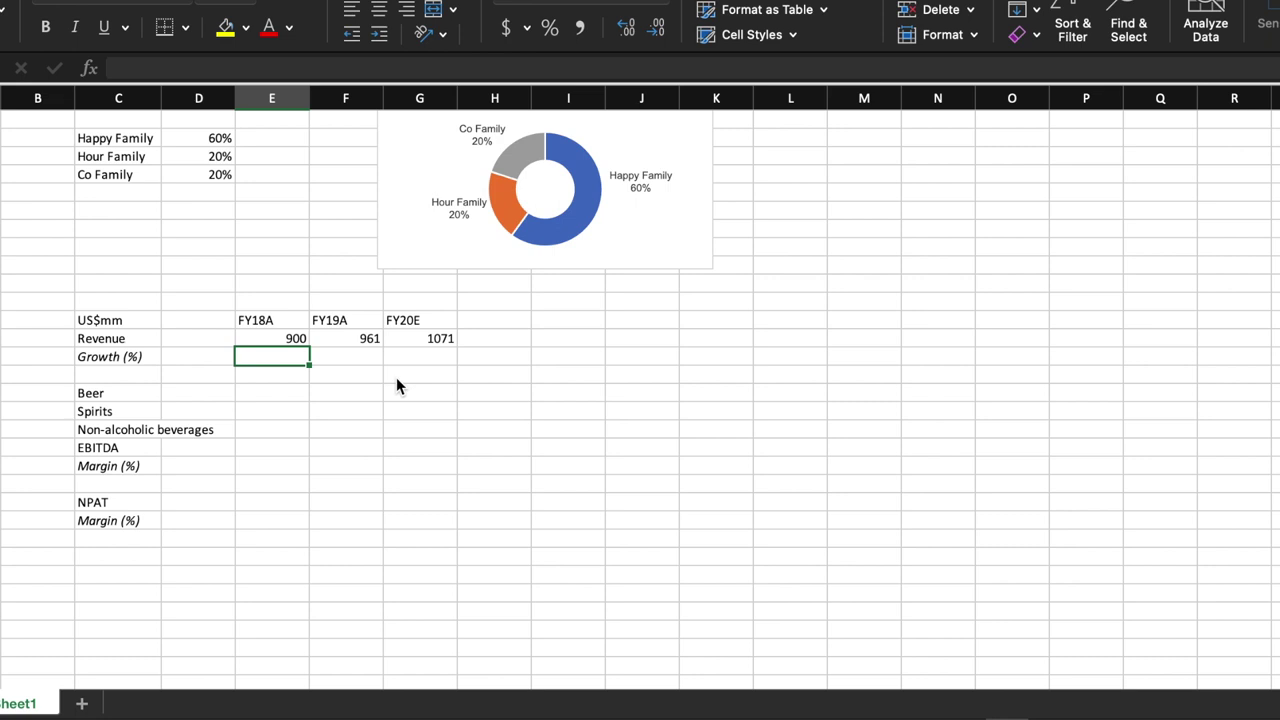
# Fill the Growth row with =F13/E13-1 formulas, using 0 for FY18A
pyautogui.press('Right')
pyautogui.write('=F13/E13-1')
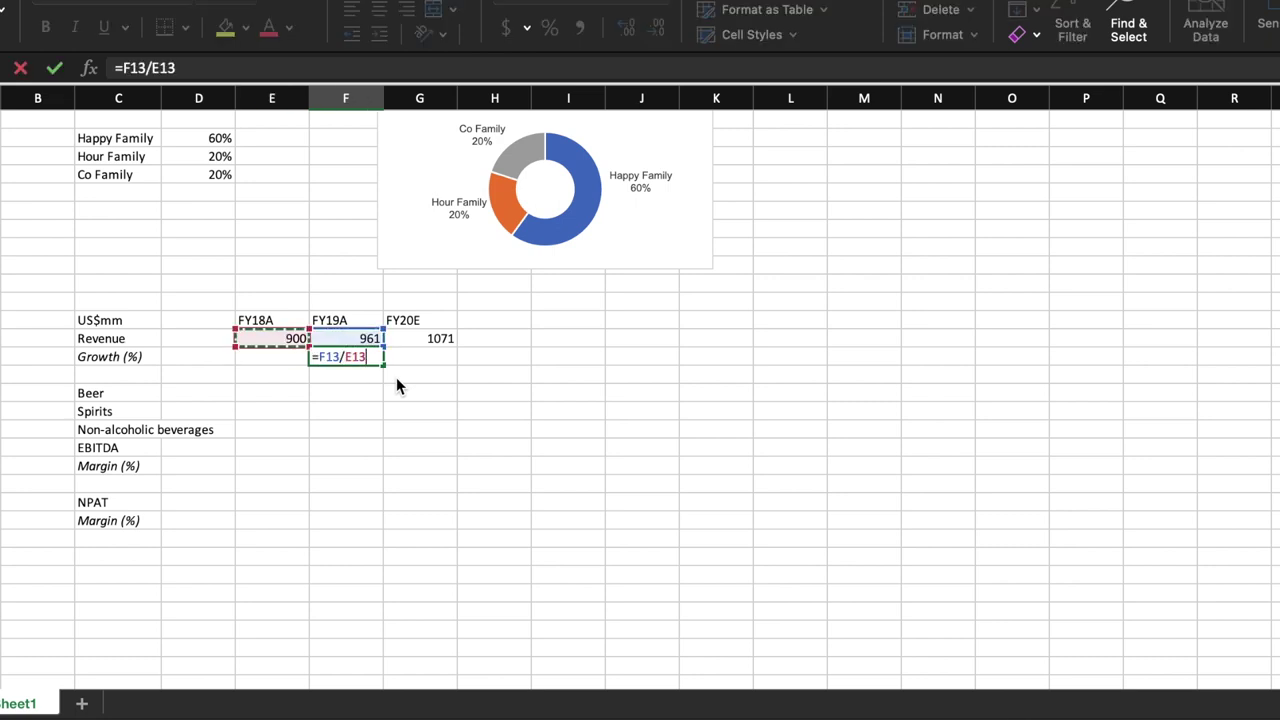
pyautogui.press('super+Return')
pyautogui.press('super+c')
pyautogui.press('Right')
pyautogui.press('super+v')
pyautogui.press('Left')
pyautogui.press('Left')
pyautogui.press('super+v')
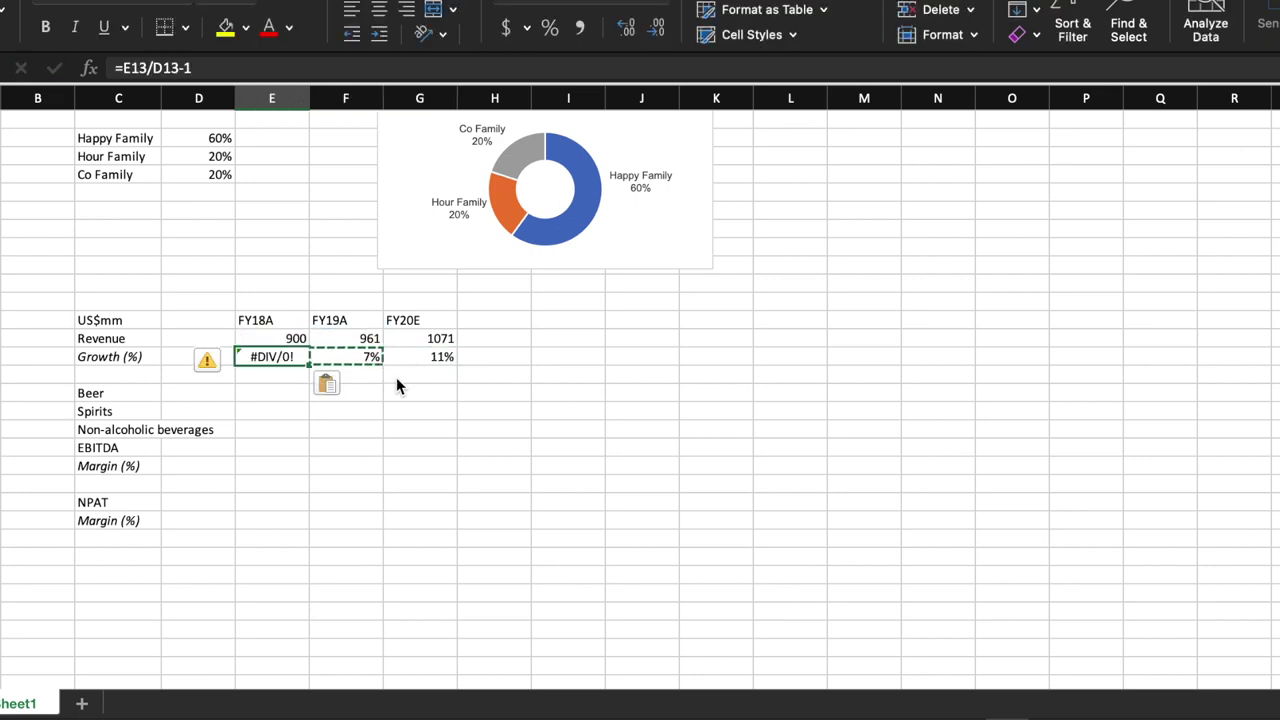
pyautogui.press('Delete')
pyautogui.write('0')
pyautogui.press('Return')
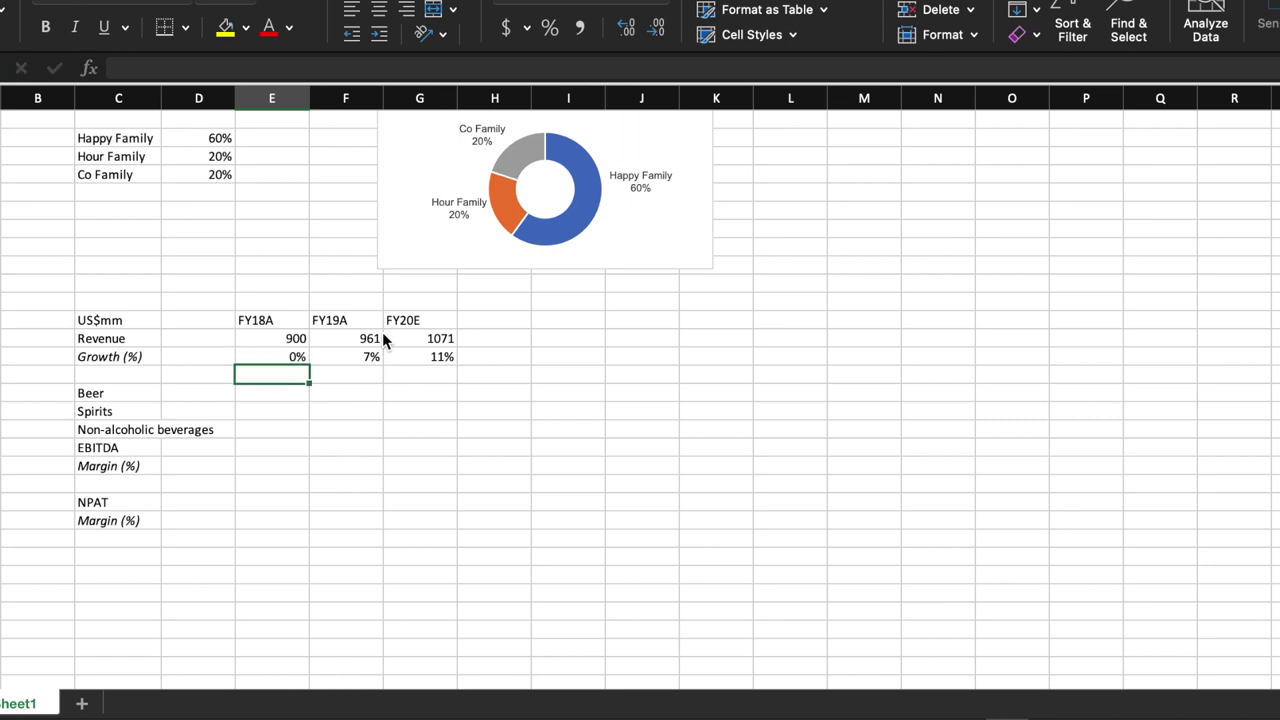
# Enter Beer figures 100, 110, 135 and Spirits figures 75, 85, 105
pyautogui.write('100')
pyautogui.press('Tab')
pyautogui.write('110')
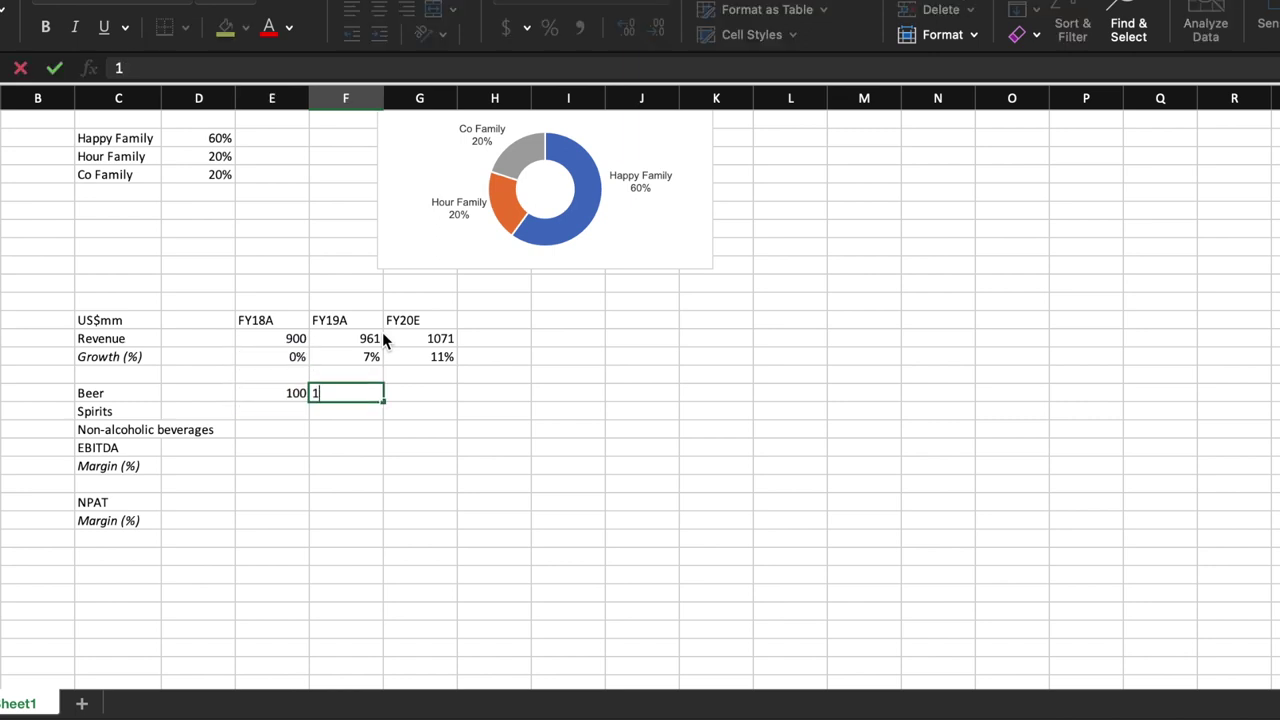
pyautogui.press('Tab')
pyautogui.write('135')
pyautogui.press('Return')
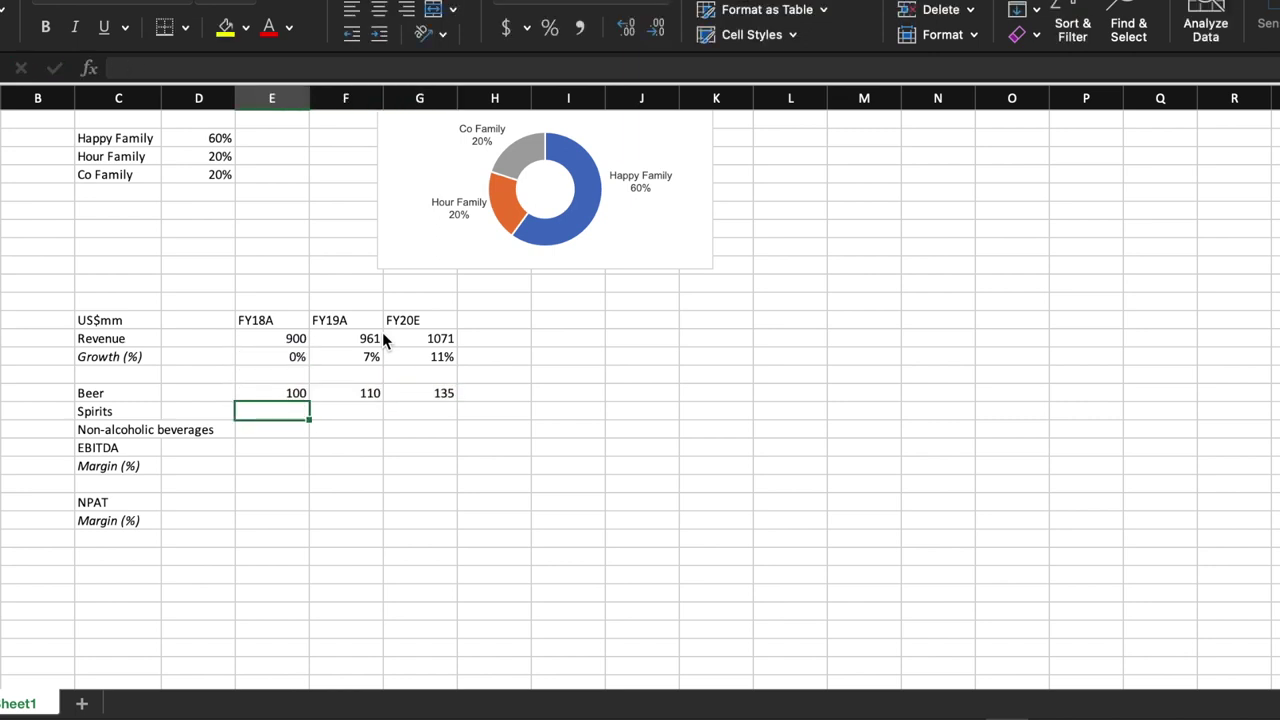
pyautogui.write('75')
pyautogui.press('Tab')
pyautogui.write('85')
pyautogui.press('Tab')
pyautogui.write('1')
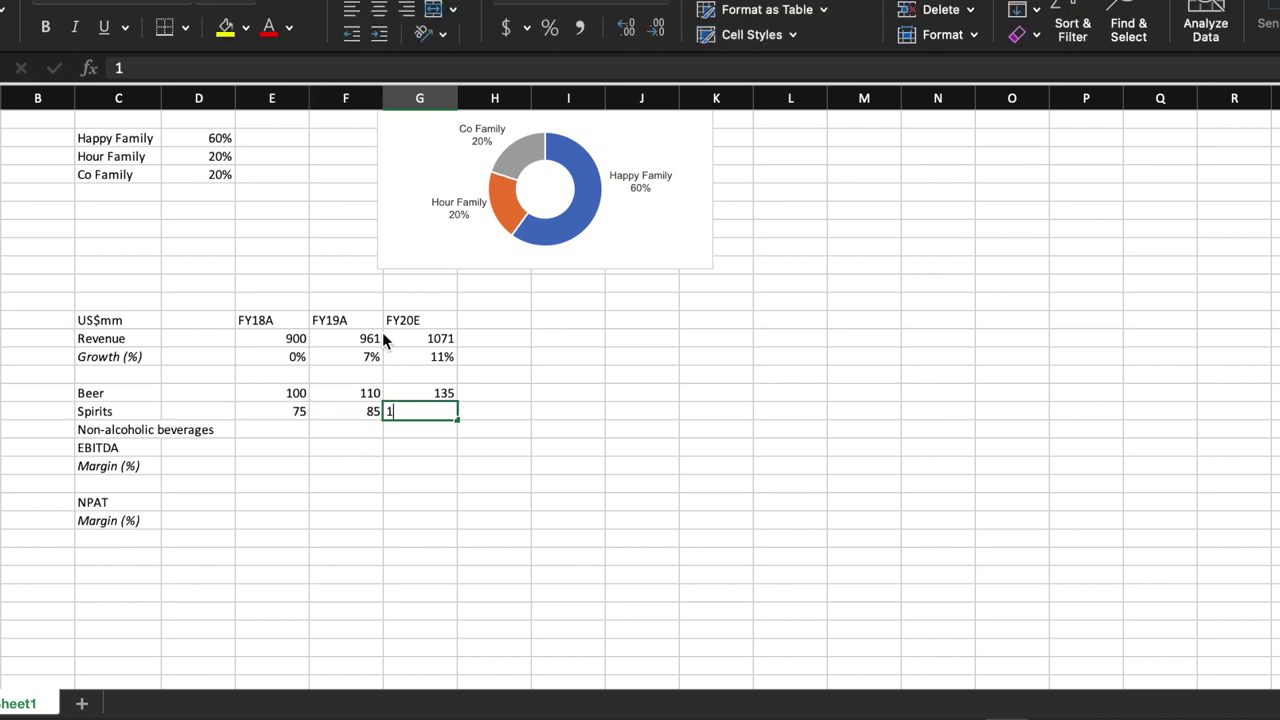
pyautogui.write('05')
pyautogui.press('Tab')
# Enter Non-alcoholic beverages figures 50, 55 and 60
pyautogui.press('Return')
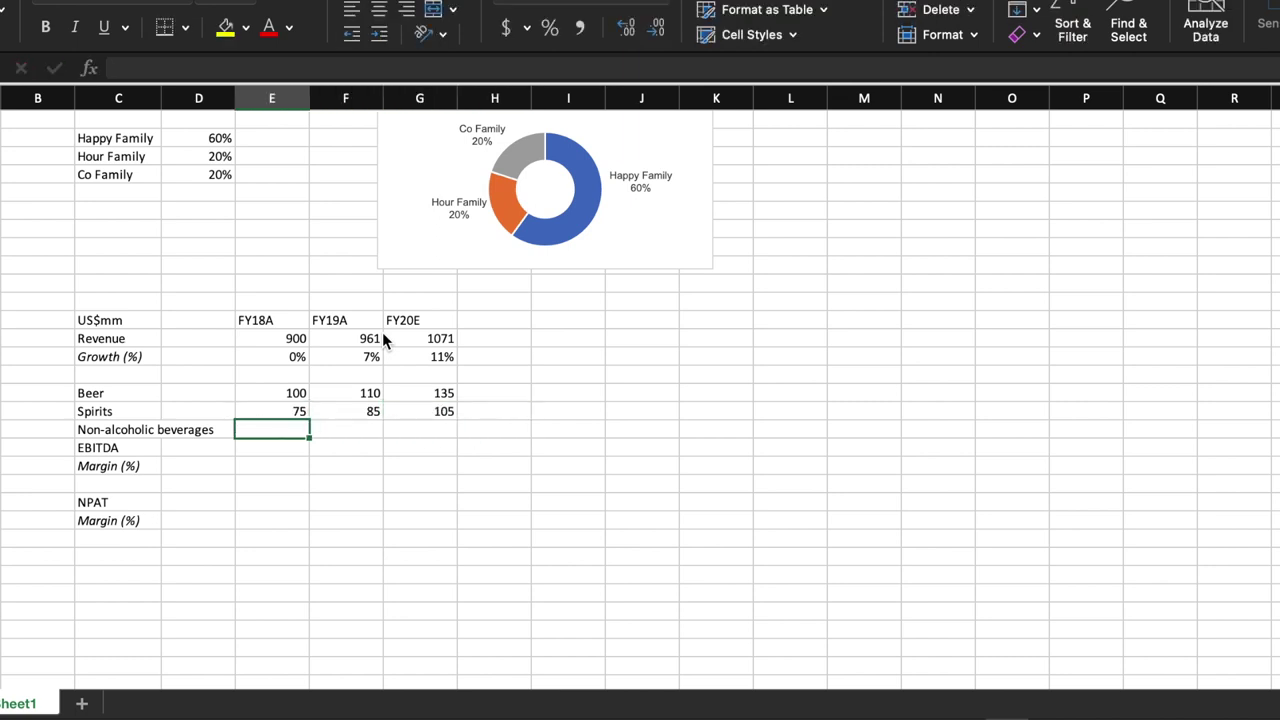
pyautogui.write('50')
pyautogui.press('Tab')
pyautogui.write('55')
pyautogui.press('Tab')
pyautogui.write('60')
pyautogui.press('Return')
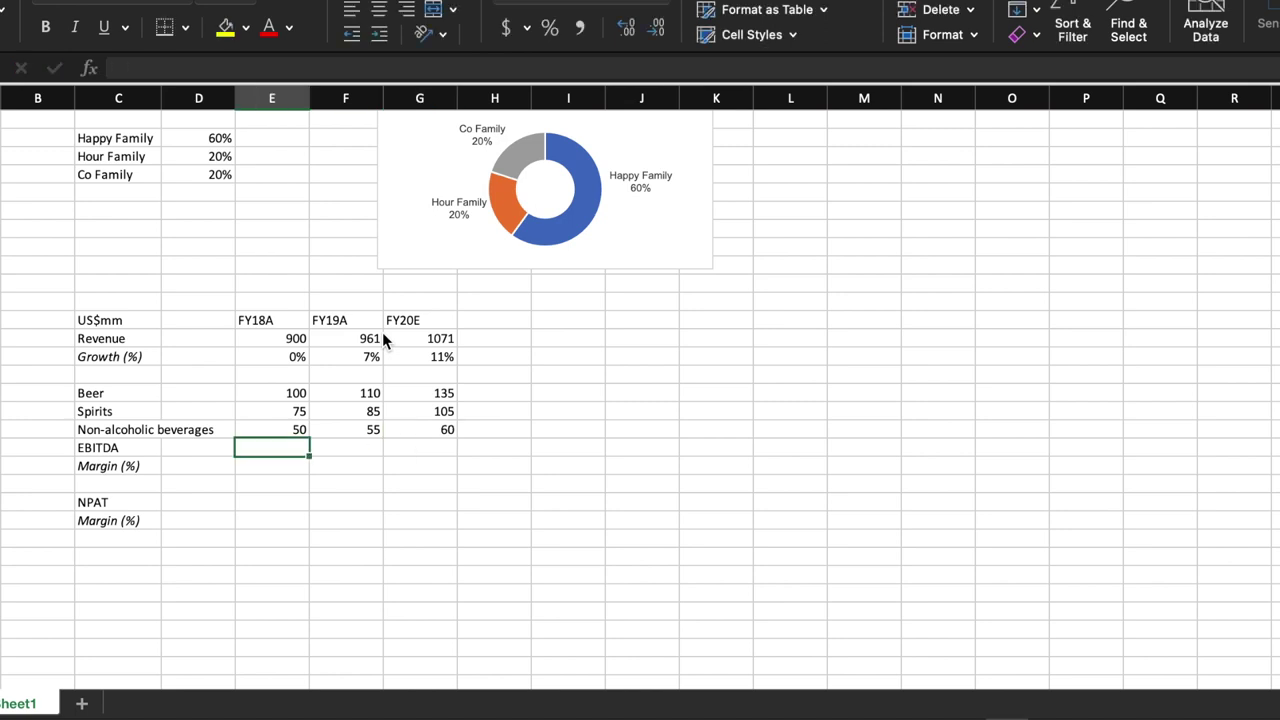
# Enter EBITDA of 225, 250 and 300 and make the EBITDA row bold
pyautogui.write('225')
pyautogui.press('Tab')
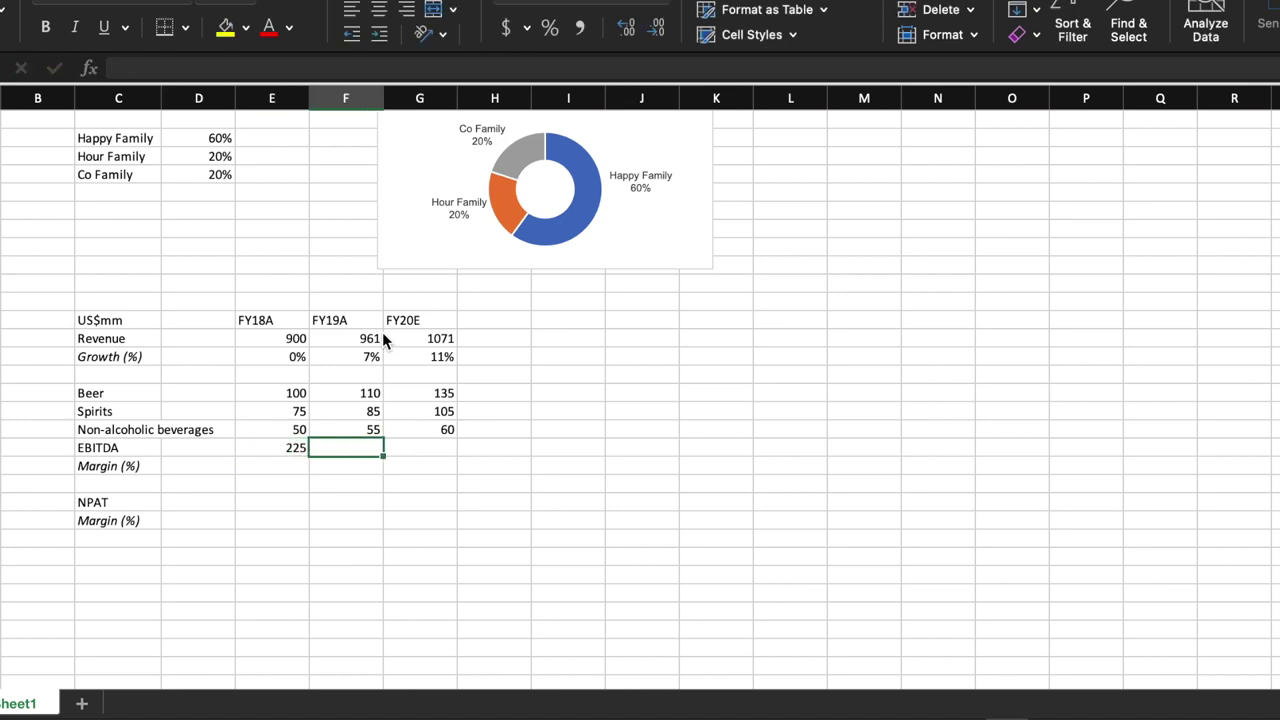
pyautogui.write('250')
pyautogui.press('Tab')
pyautogui.write('300')
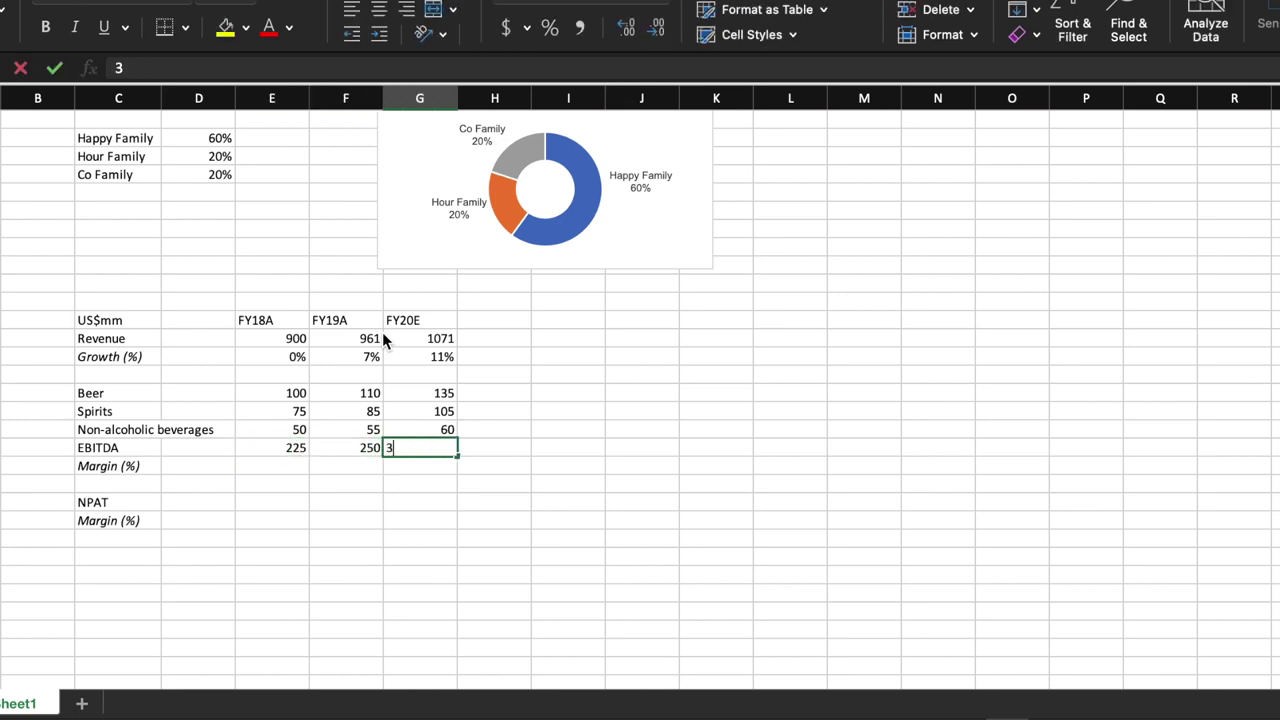
pyautogui.press('Return')
pyautogui.press('Up')
pyautogui.press('Left')
pyautogui.press('Left')
pyautogui.hotkey('shift', 'Right')
pyautogui.hotkey('shift', 'Right')
pyautogui.hotkey('shift', 'Right')
pyautogui.hotkey('shift', 'Right')
pyautogui.hotkey('ctrl', 'b')
# Add EBITDA margin formulas (EBITDA ÷ Revenue) across all three years, formatted as percentages
pyautogui.press('Down')
pyautogui.press('Right')
pyautogui.press('Right')
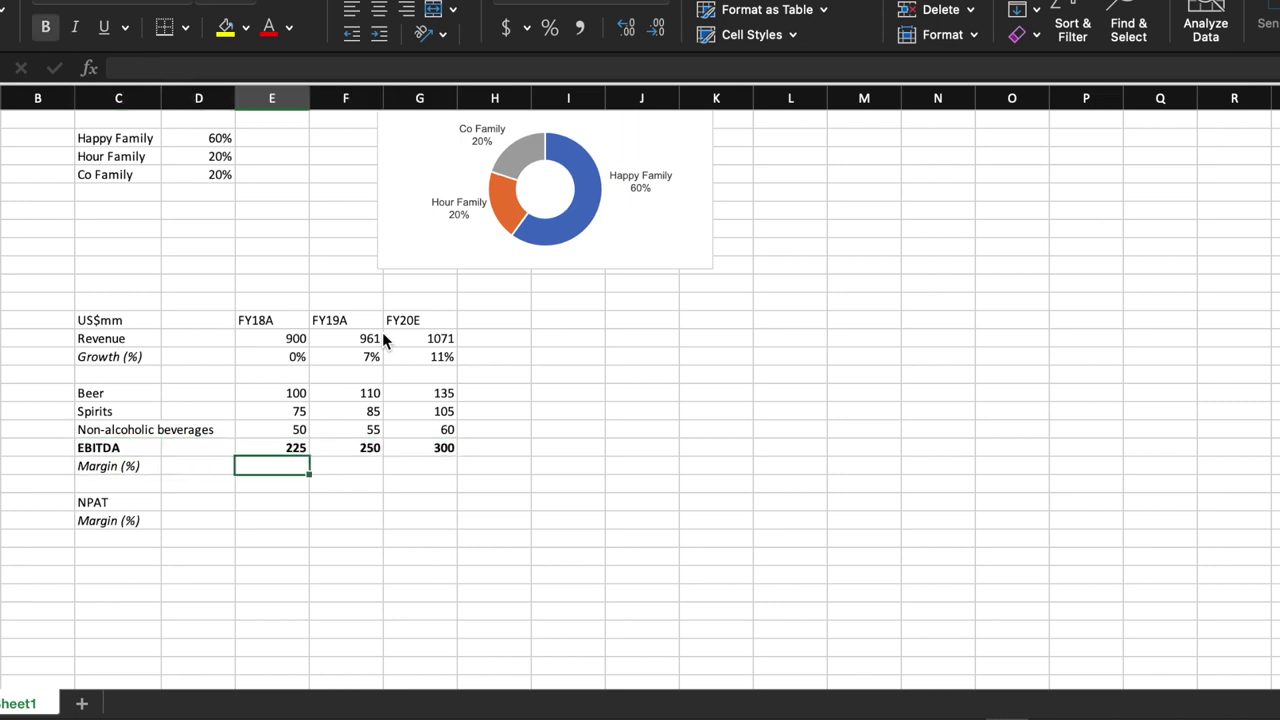
pyautogui.write('=')
pyautogui.press('Up')
pyautogui.write('/')
pyautogui.press('Up')
pyautogui.press('Up')
pyautogui.press('Up')
pyautogui.press('Up')
pyautogui.press('Up')
pyautogui.press('Up')
pyautogui.press('Up')
pyautogui.press('Return')
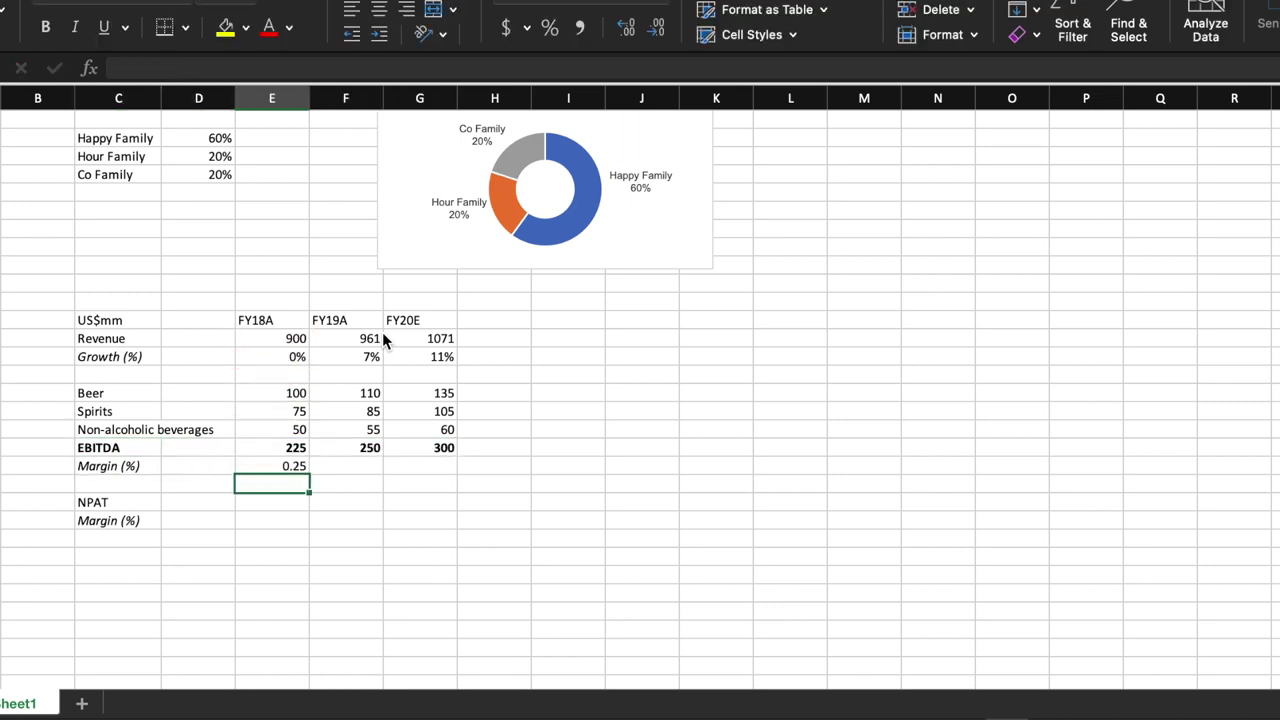
pyautogui.press('Up')
pyautogui.hotkey('ctrl', 'c')
pyautogui.hotkey('shift', 'Right')
pyautogui.hotkey('shift', 'Right')
pyautogui.hotkey('ctrl', 'v')
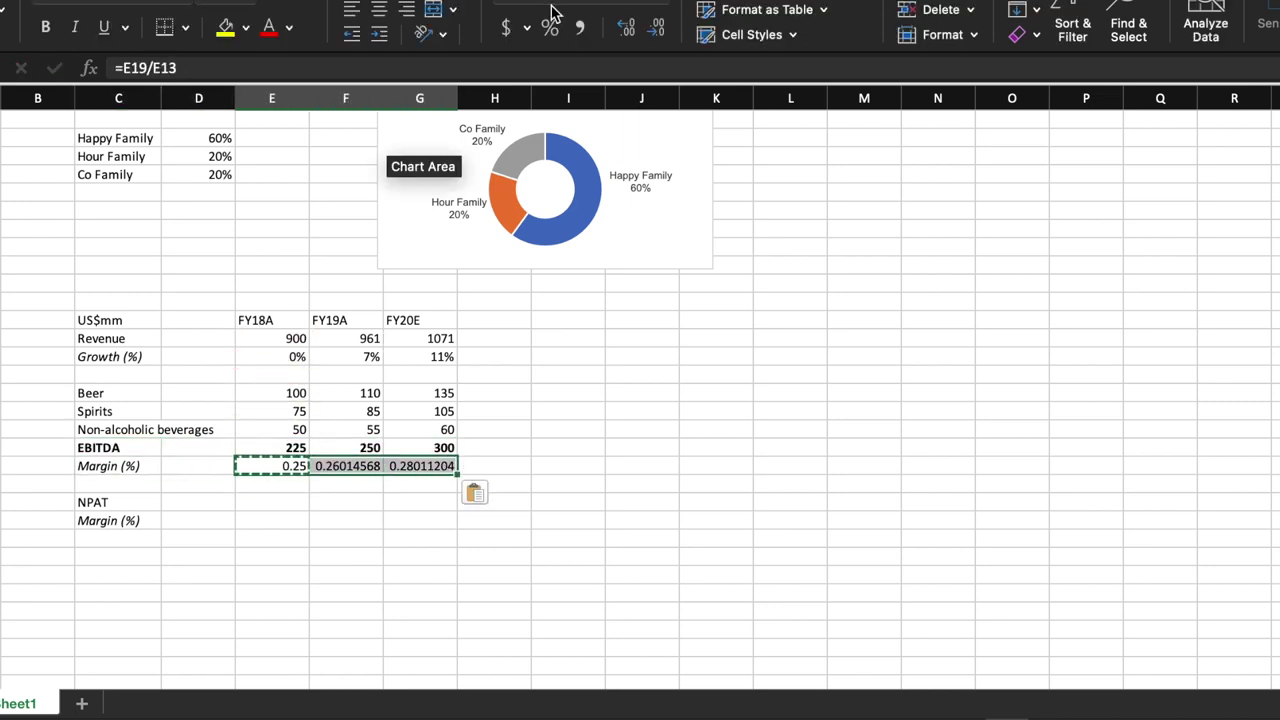
pyautogui.press('Left')
pyautogui.hotkey('shift', 'Right')
pyautogui.hotkey('shift', 'Right')
pyautogui.click(549, 27)
pyautogui.press('Down')
pyautogui.press('Down')
# Enter NPAT of 135, 153 and 193 and add the NPAT margin formula (NPAT ÷ Revenue)
pyautogui.write('135')
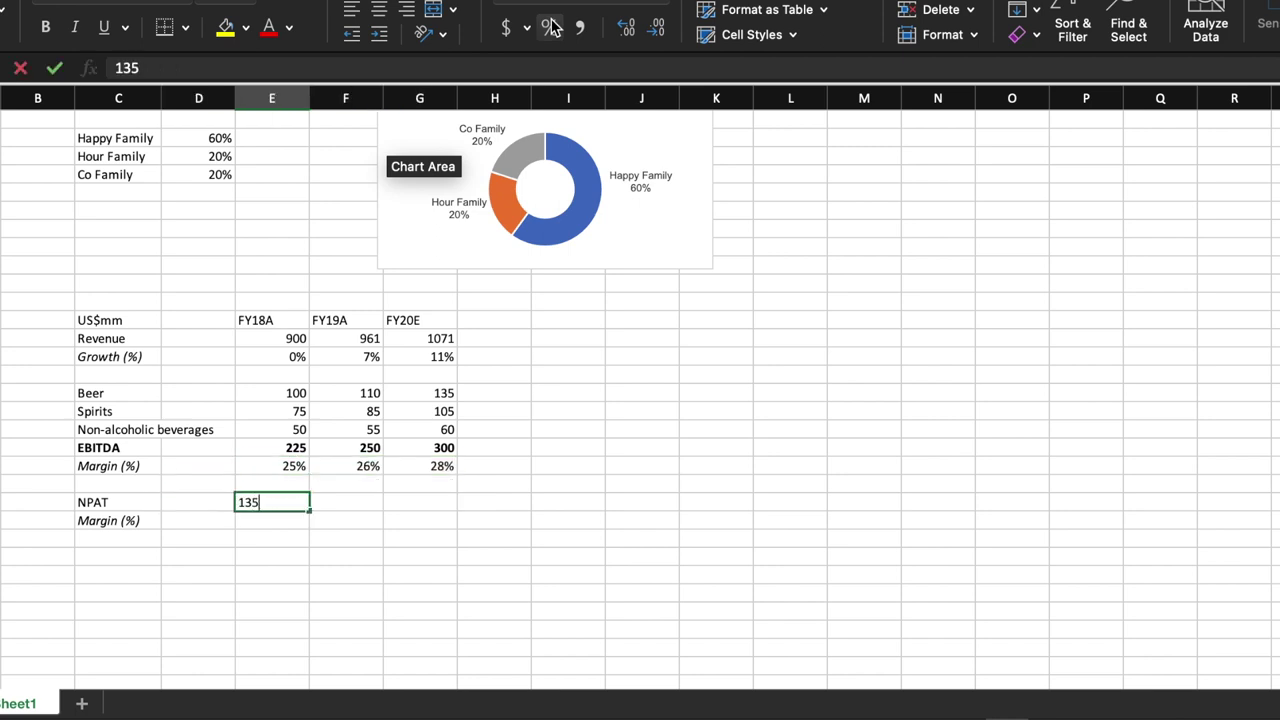
pyautogui.press('Tab')
pyautogui.write('153')
pyautogui.press('Tab')
pyautogui.write('193')
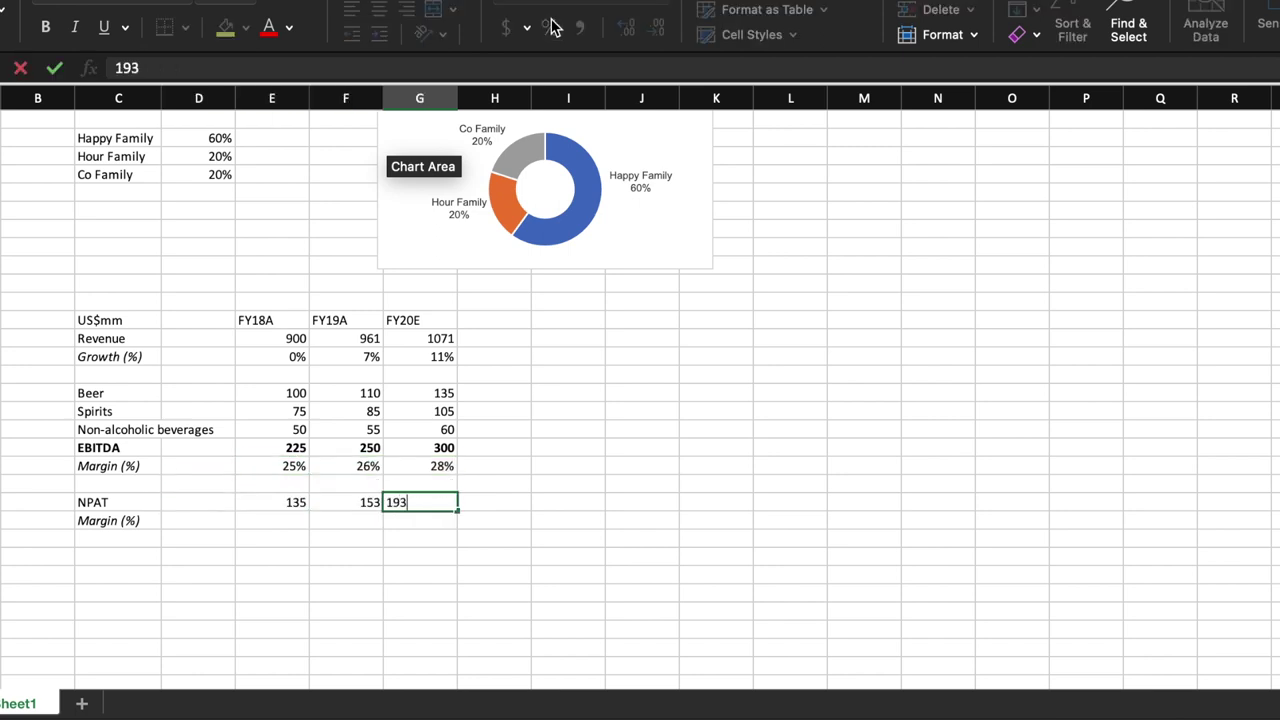
pyautogui.press('Return')
pyautogui.write('=')
pyautogui.press('Up')
pyautogui.write('/')
pyautogui.press('Up')
pyautogui.press('Up')
pyautogui.press('Up')
pyautogui.press('Up')
pyautogui.press('Up')
pyautogui.press('Up')
pyautogui.press('Up')
pyautogui.press('Up')
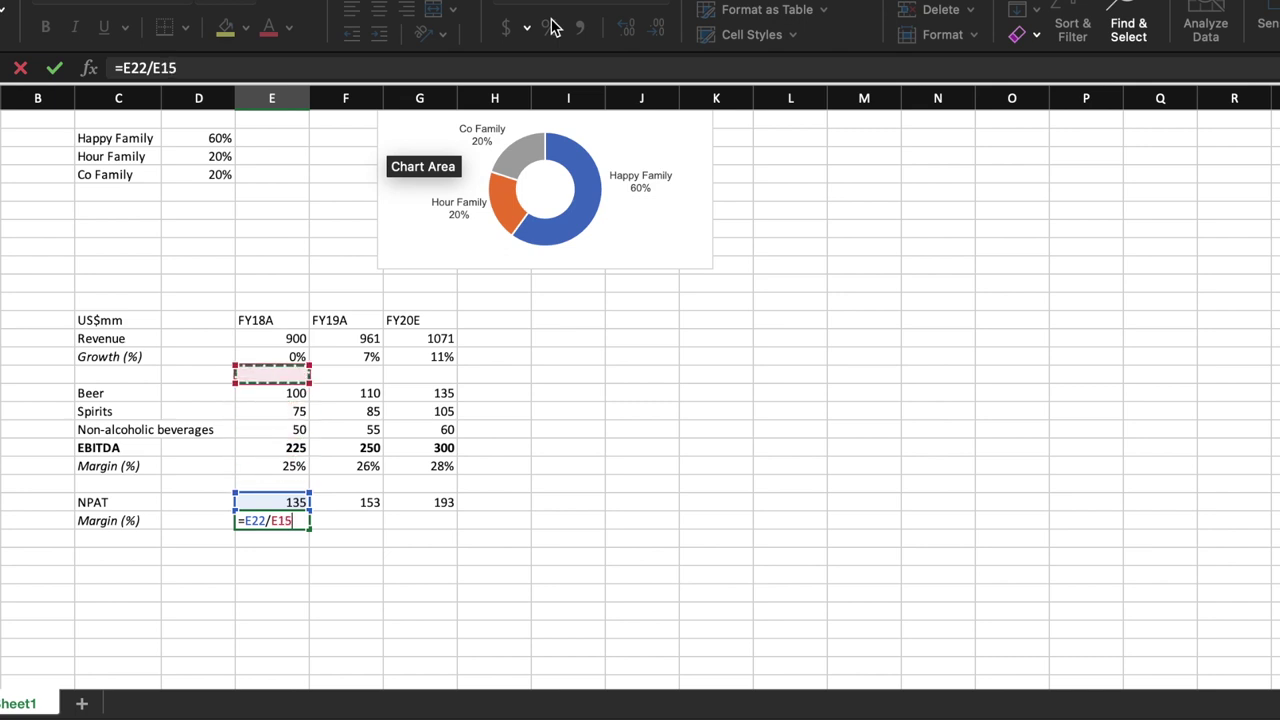
pyautogui.press('Up')
pyautogui.press('Up')
pyautogui.press('Return')
pyautogui.press('Up')
pyautogui.press('super+c')
pyautogui.press('Right')
pyautogui.hotkey('shift', 'Right')
pyautogui.press('super+v')
pyautogui.click(551, 27)
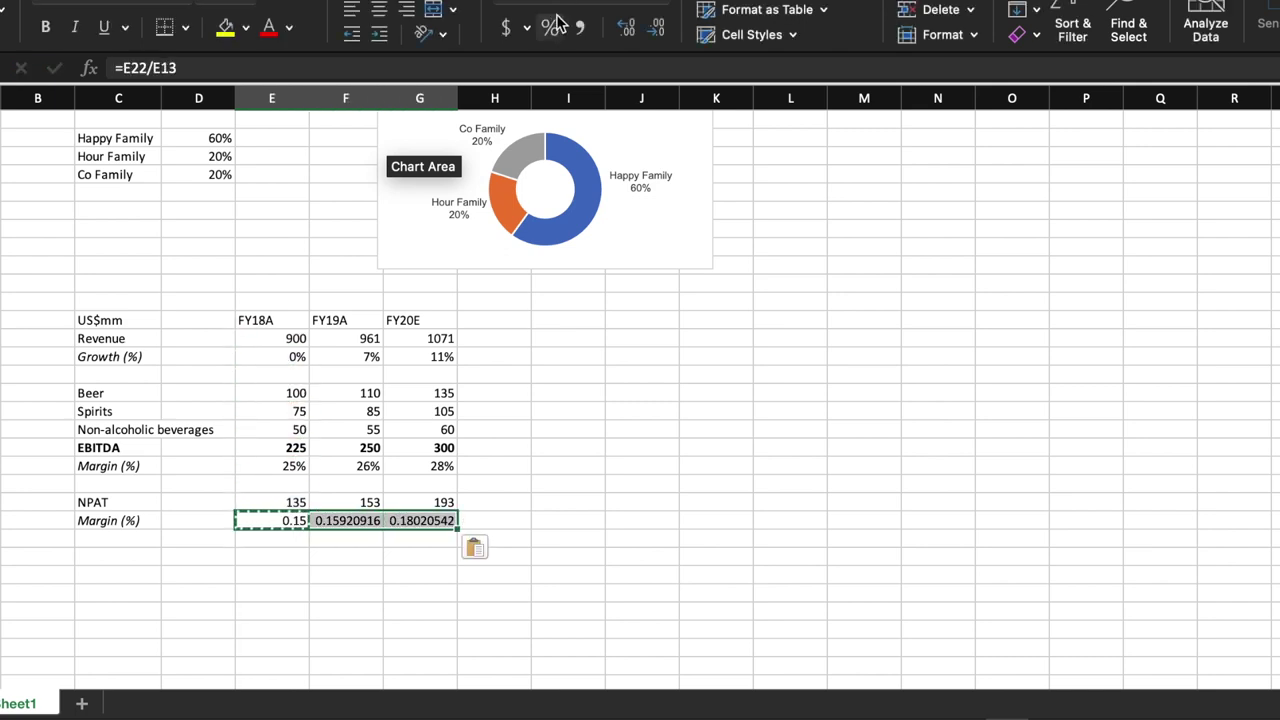
pyautogui.press('Up')
pyautogui.press('Right')
pyautogui.press('Right')
pyautogui.hotkey('shift', 'Left')
pyautogui.hotkey('shift', 'Left')
pyautogui.hotkey('shift', 'Left')
pyautogui.hotkey('shift', 'Left')
pyautogui.press('super+b')
pyautogui.press('Up')
pyautogui.press('Up')
pyautogui.press('Up')
pyautogui.press('Up')
pyautogui.press('Up')
pyautogui.press('Up')
pyautogui.press('Up')
pyautogui.press('Up')
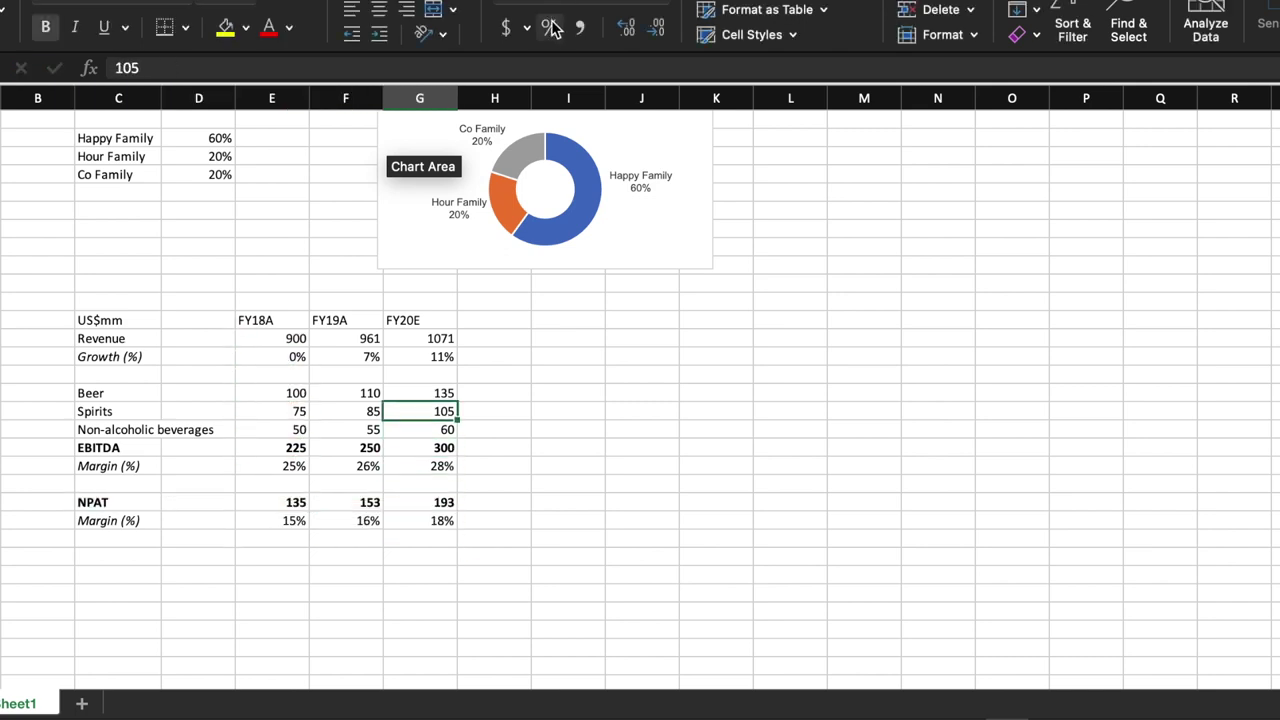
pyautogui.hotkey('shift', 'Left')
pyautogui.hotkey('shift', 'Left')
pyautogui.hotkey('shift', 'Left')
pyautogui.hotkey('shift', 'Left')
pyautogui.press('super+b')
pyautogui.press('Down')
pyautogui.press('Down')
pyautogui.press('Down')
pyautogui.press('Down')
pyautogui.press('Left')
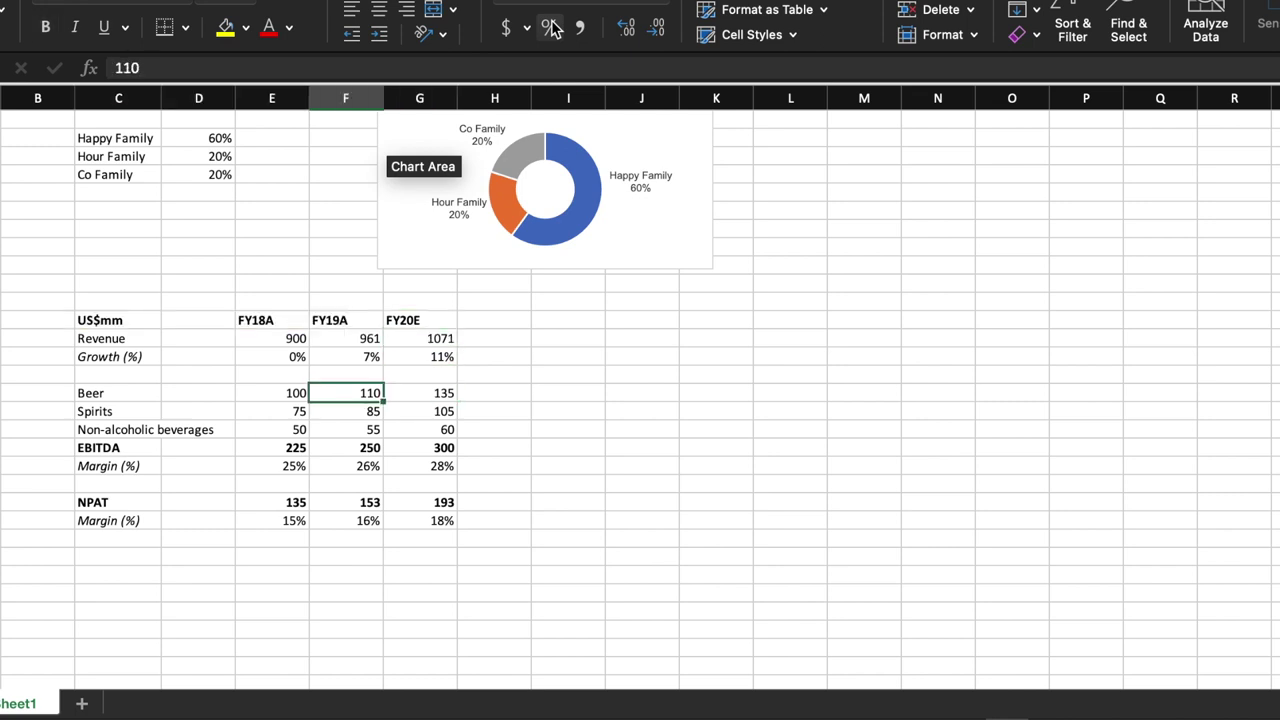
pyautogui.press('Left')
pyautogui.press('Up')
pyautogui.press('Up')
pyautogui.press('Up')
pyautogui.hotkey('shift', 'Right')
pyautogui.hotkey('shift', 'Right')
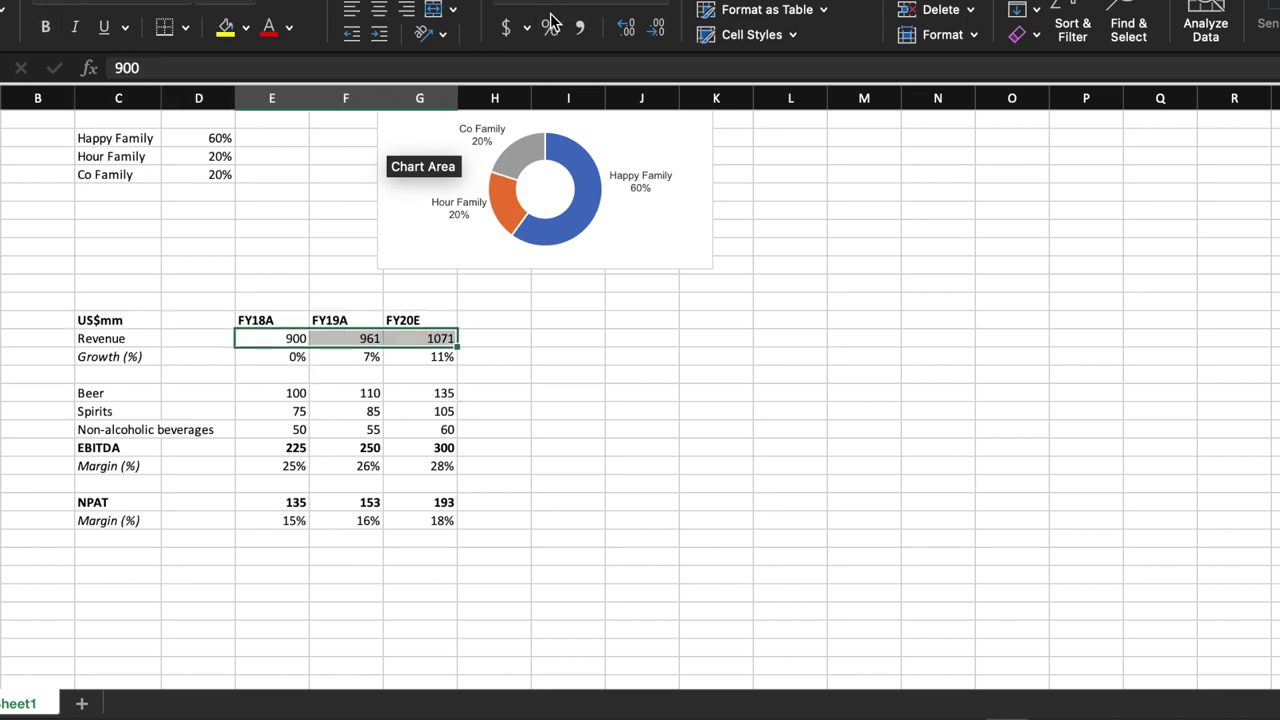
pyautogui.click(663, 6)
pyautogui.click(612, 79)
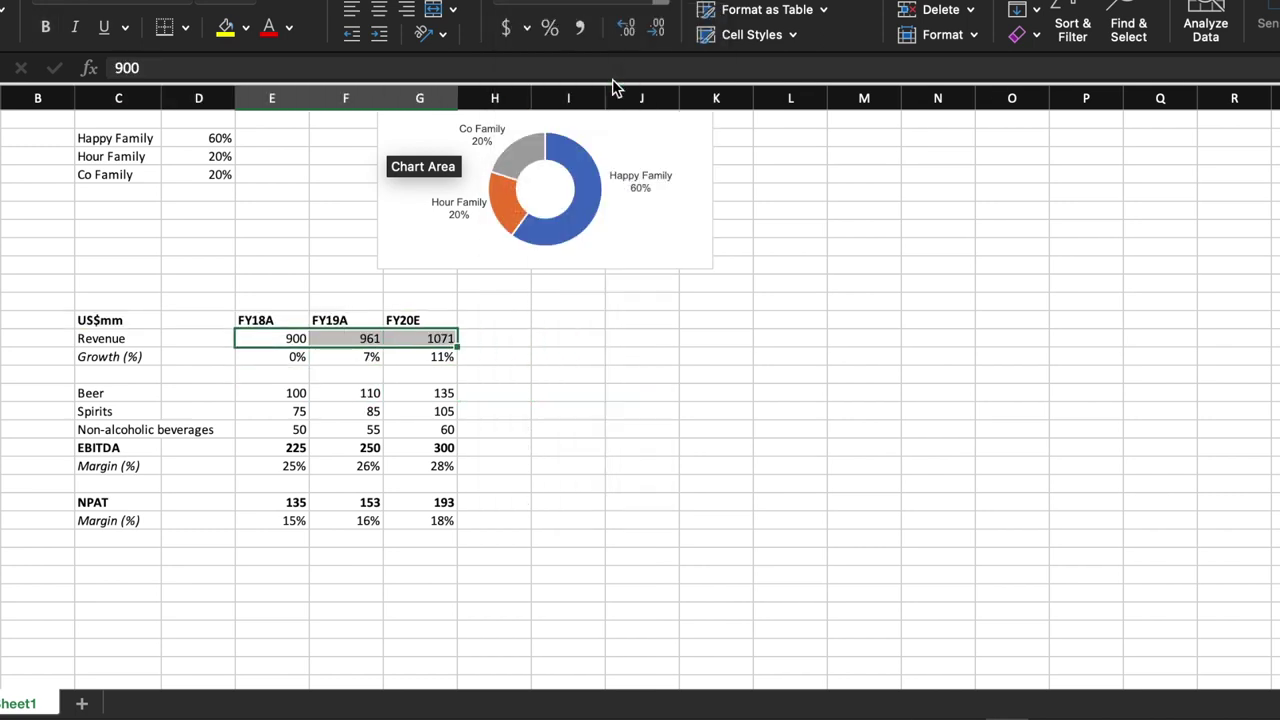
pyautogui.click(663, 8)
pyautogui.click(633, 149)
pyautogui.press('super+z')
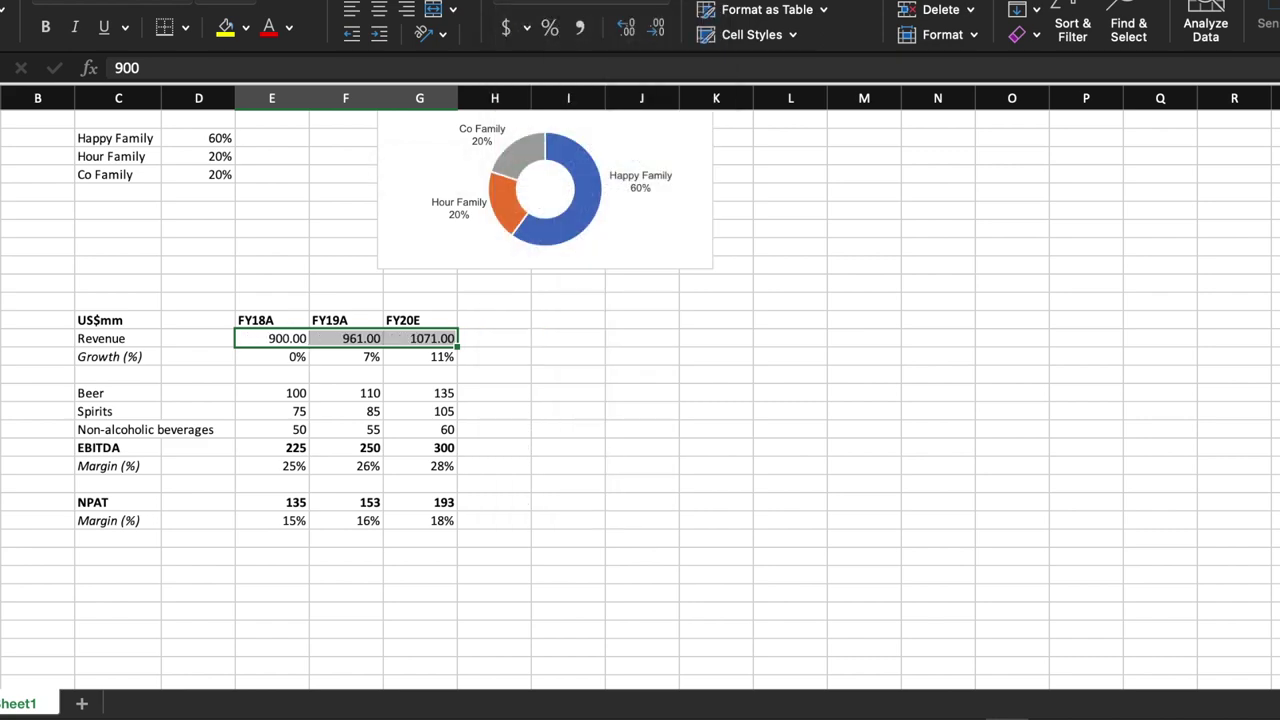
pyautogui.click(663, 8)
pyautogui.click(603, 501)
pyautogui.click(394, 301)
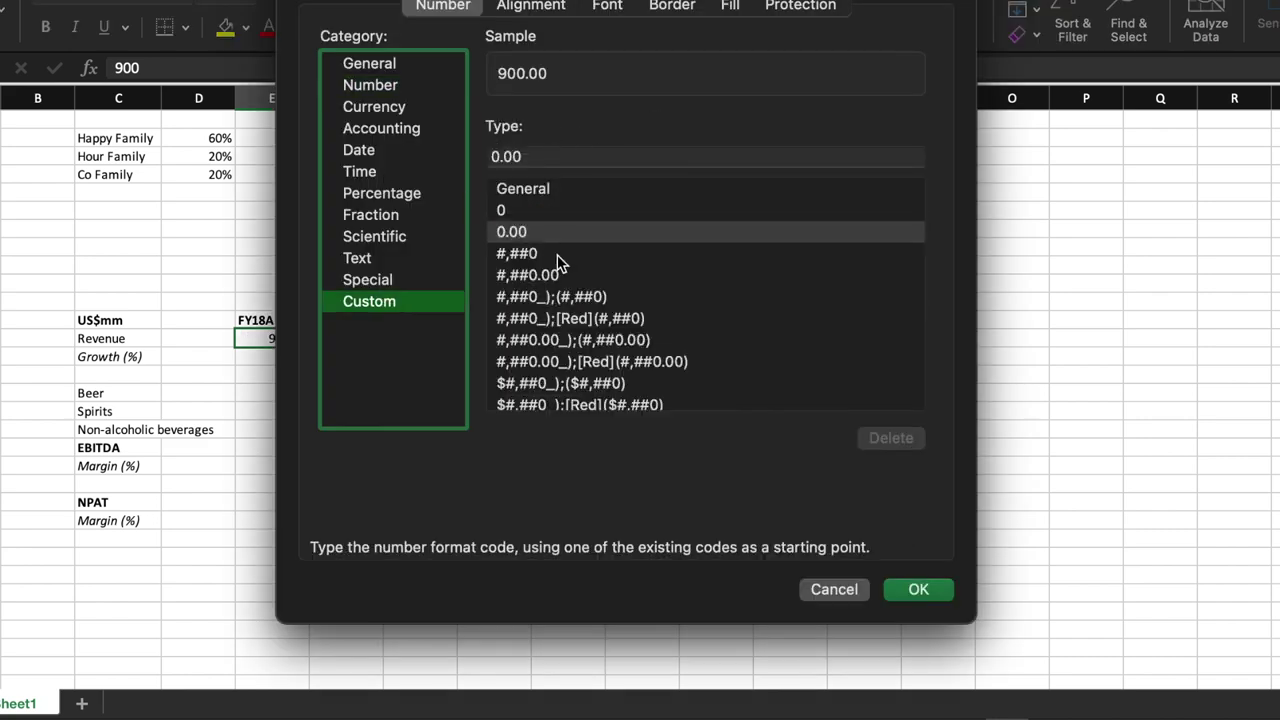
pyautogui.click(585, 298)
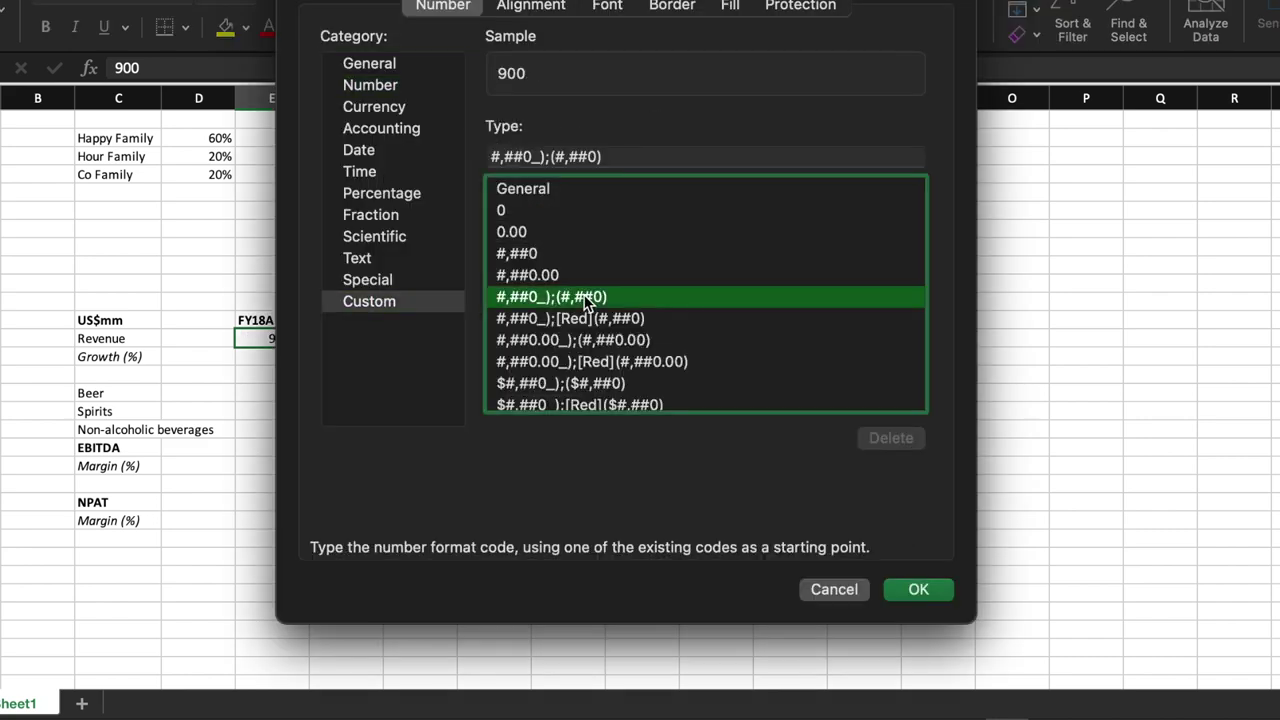
pyautogui.click(943, 594)
pyautogui.click(72, 22)
pyautogui.moveTo(305, 394)
pyautogui.mouseDown()
pyautogui.moveTo(451, 411)
pyautogui.moveTo(440, 440)
pyautogui.mouseUp()
pyautogui.moveTo(285, 503); pyautogui.dragTo(420, 520)
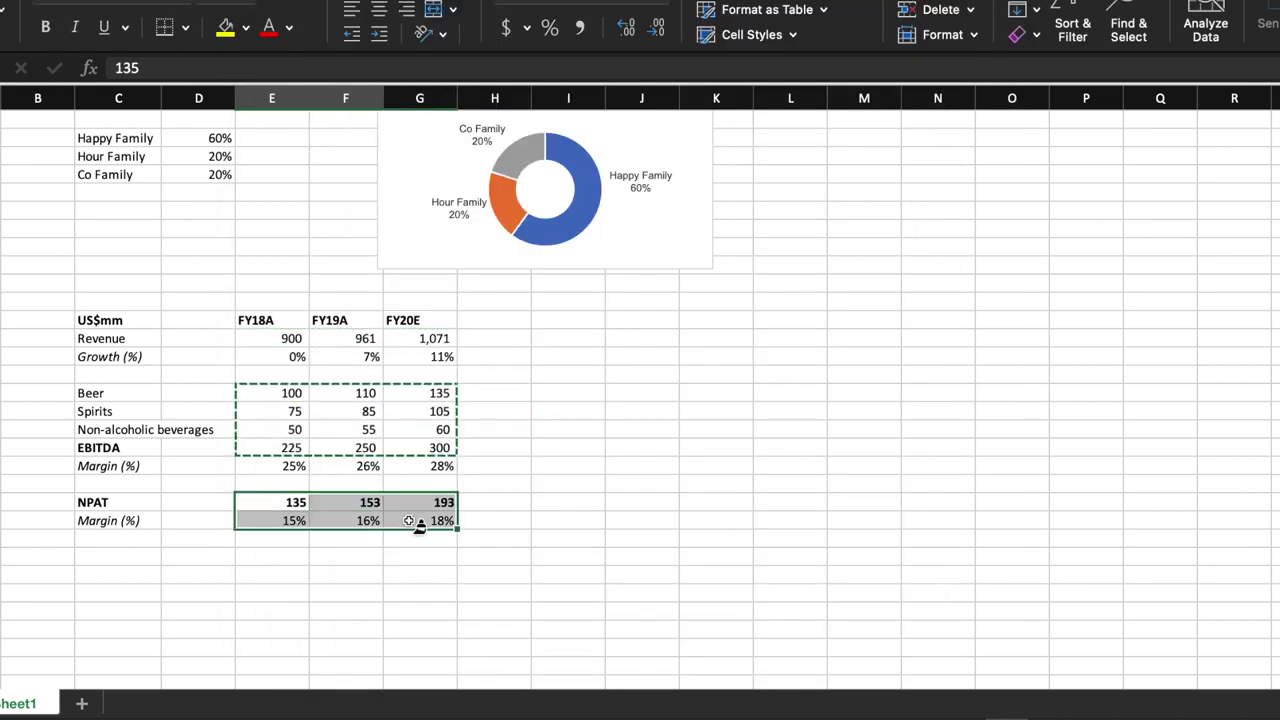
pyautogui.moveTo(285, 393); pyautogui.dragTo(440, 448)
pyautogui.moveTo(285, 503); pyautogui.dragTo(445, 504)
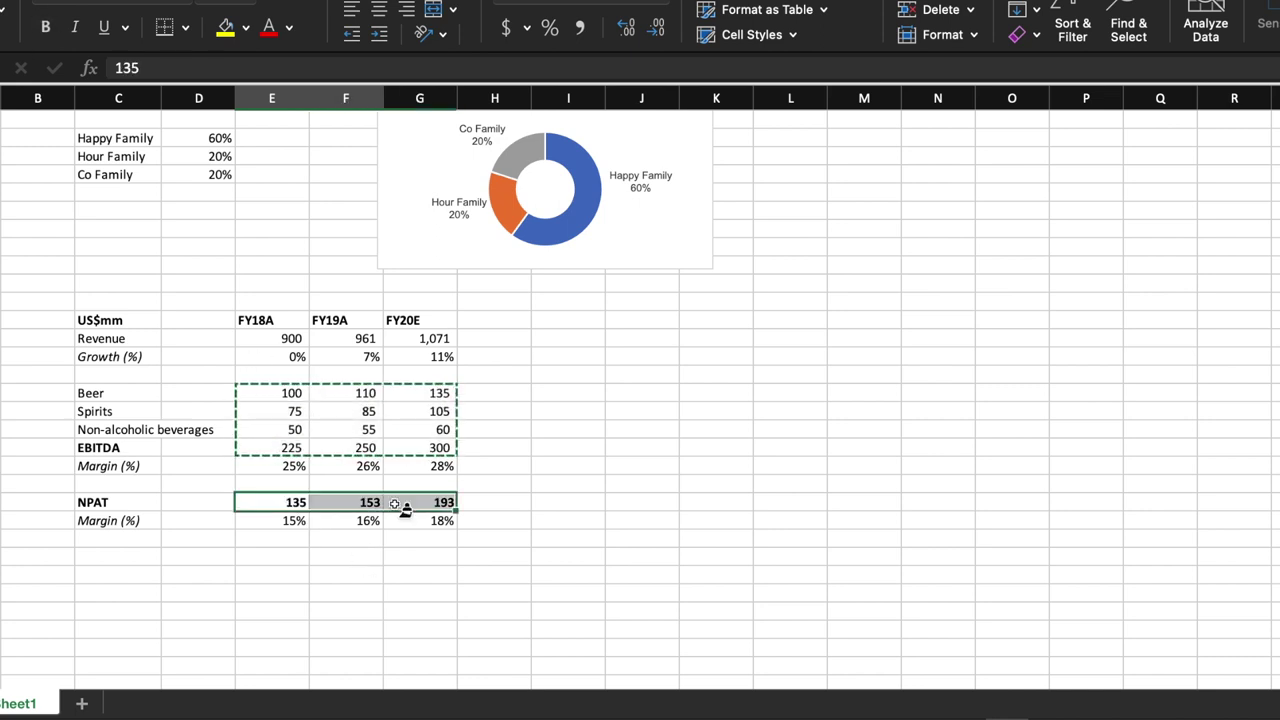
pyautogui.moveTo(285, 448); pyautogui.dragTo(440, 449)
pyautogui.click(568, 373)
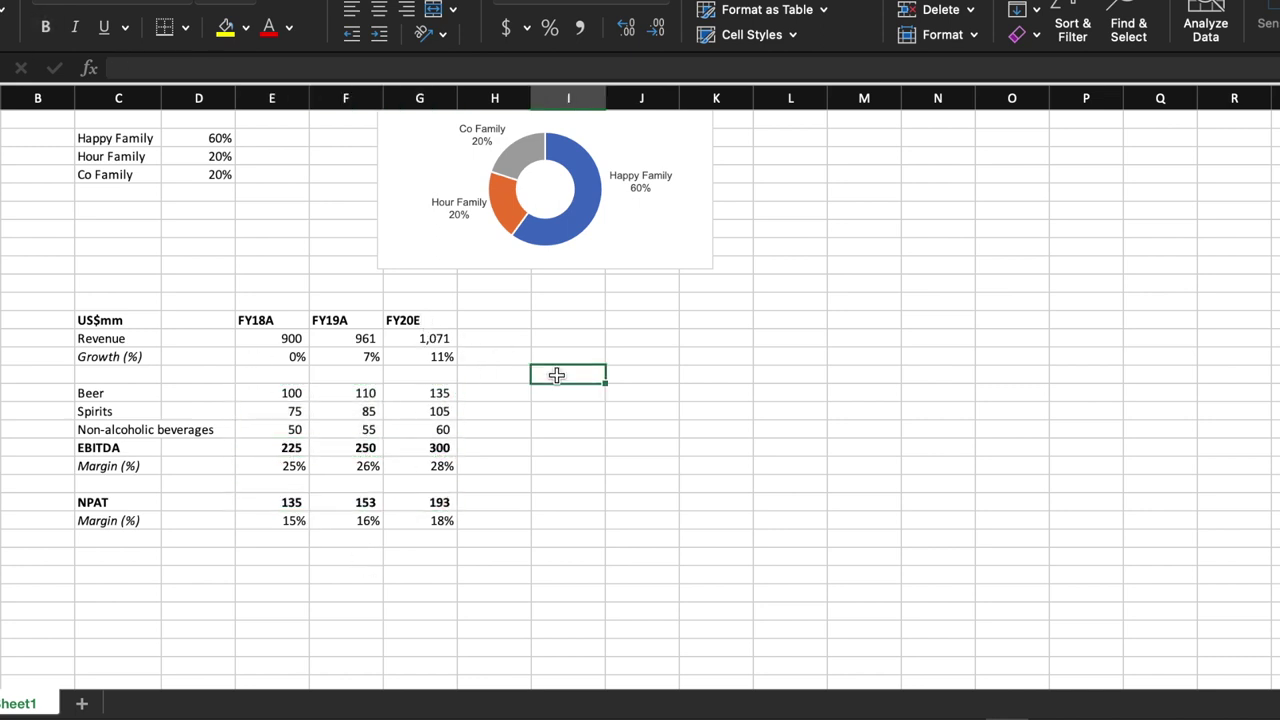
pyautogui.click(600, 358)
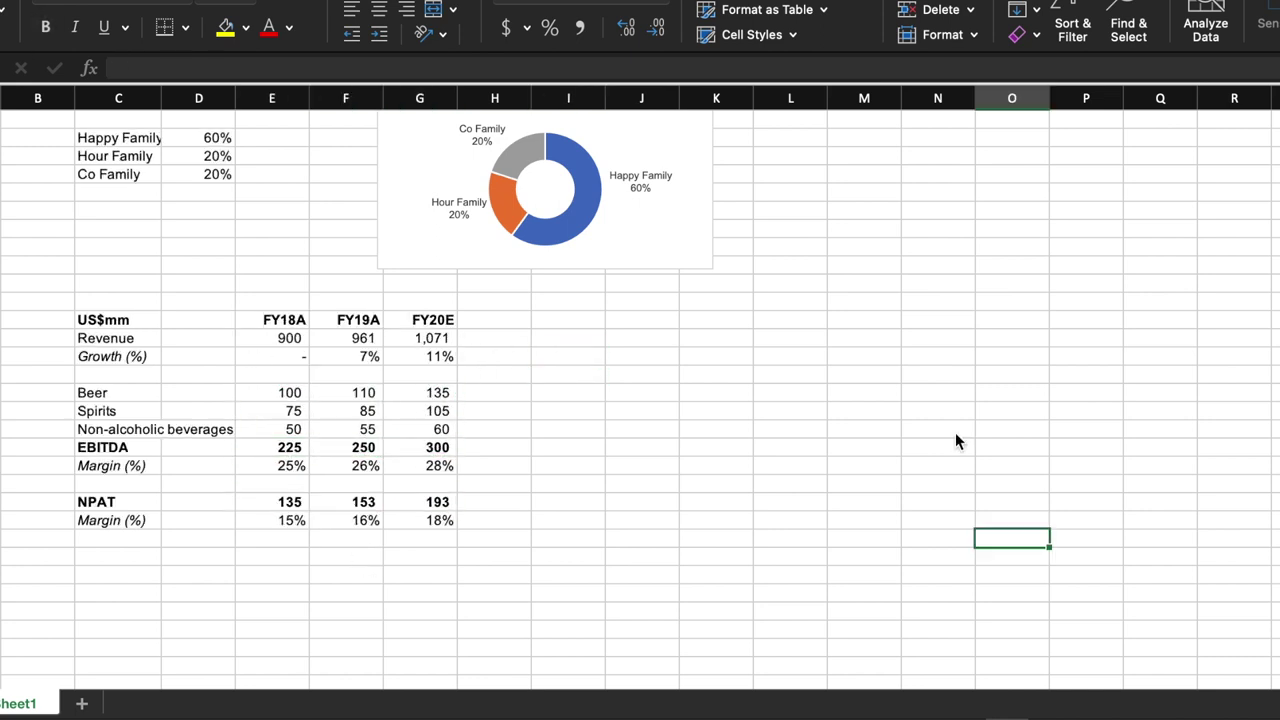
pyautogui.press('Left')
pyautogui.press('Left')
pyautogui.press('Left')
pyautogui.press('Left')
pyautogui.press('Left')
pyautogui.press('Left')
pyautogui.press('Left')
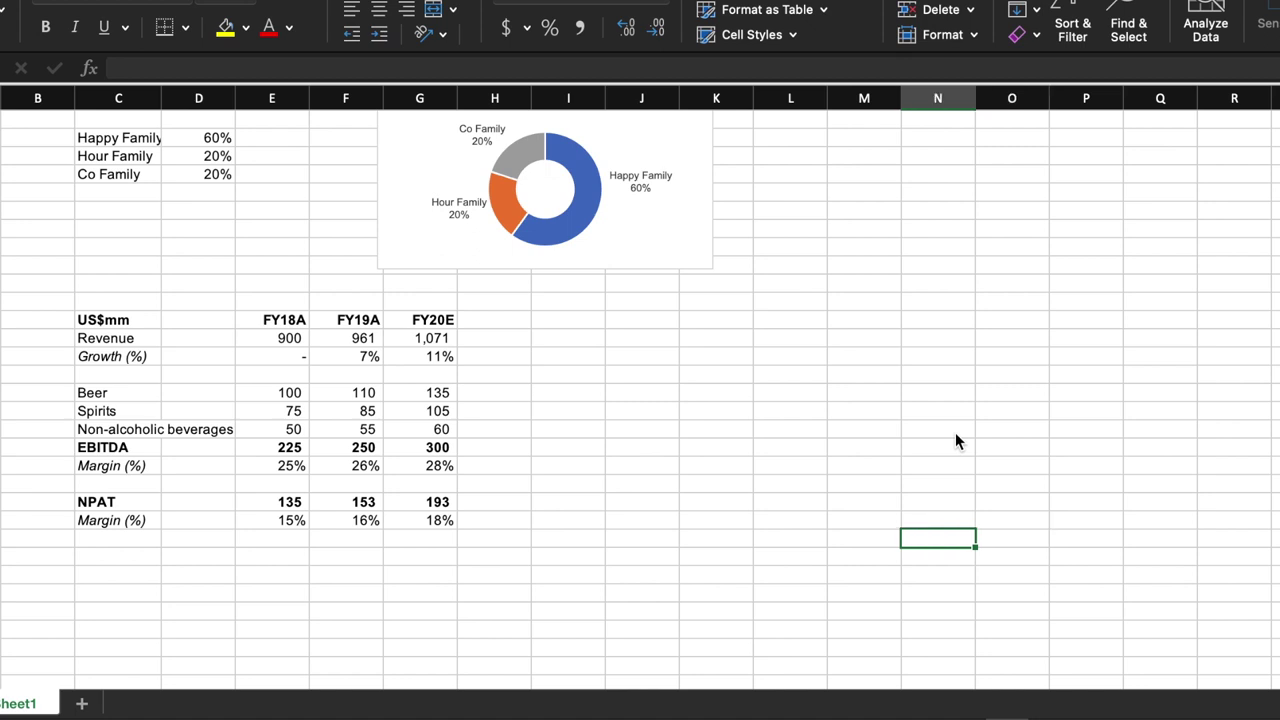
pyautogui.press('Left')
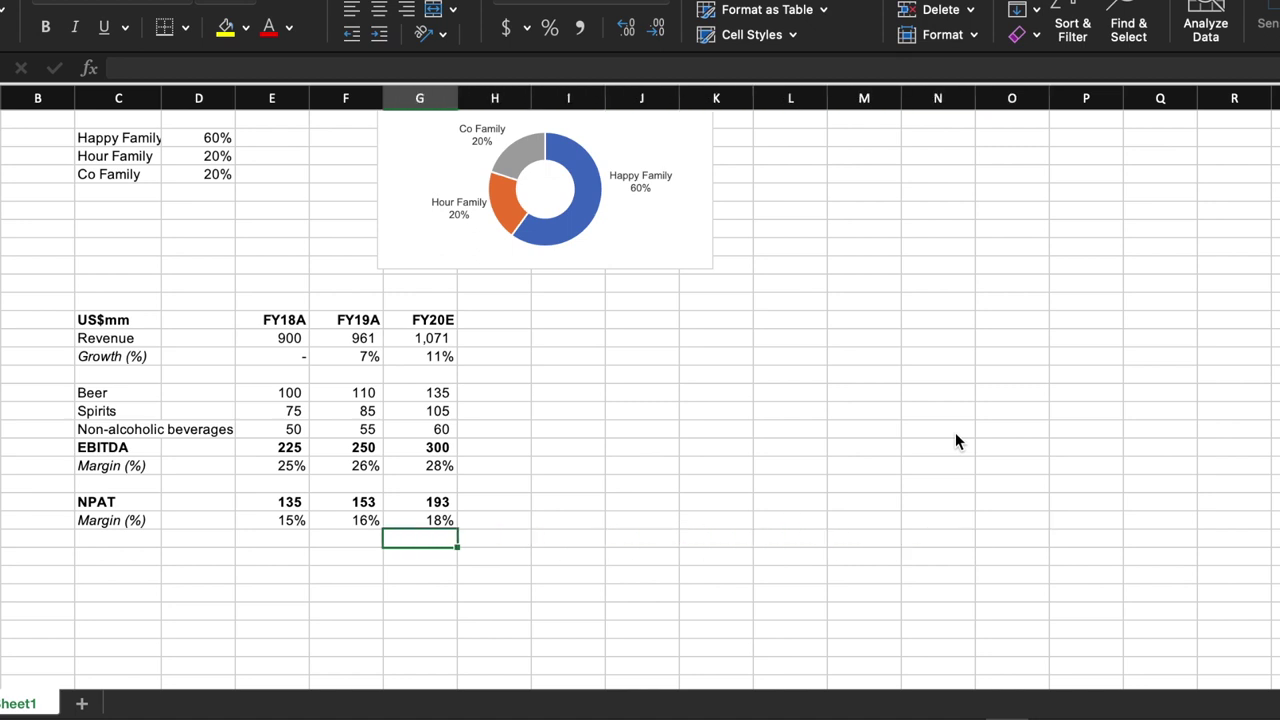
pyautogui.press('Left')
pyautogui.press('Left')
pyautogui.press('Left')
pyautogui.press('Left')
pyautogui.press('Left')
pyautogui.press('Left')
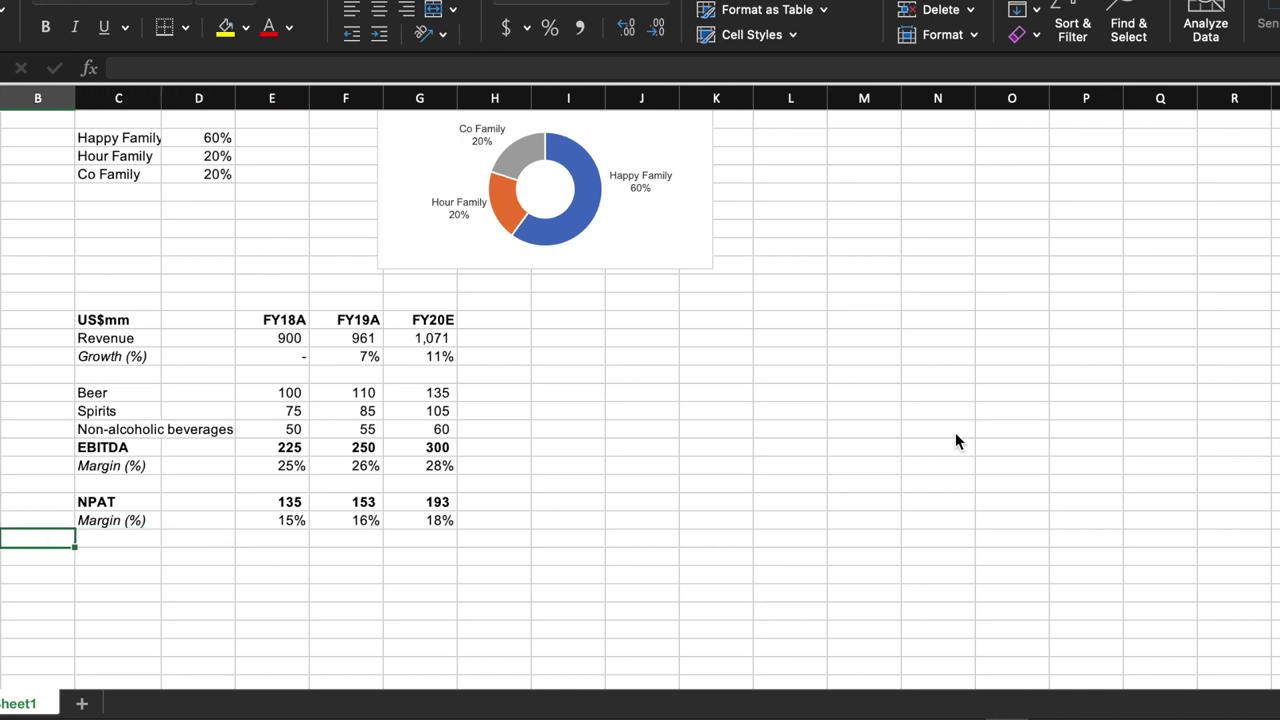
pyautogui.press('Up')
pyautogui.press('Up')
pyautogui.press('Up')
pyautogui.press('Up')
pyautogui.press('Up')
pyautogui.press('Up')
pyautogui.press('Up')
pyautogui.press('Up')
pyautogui.press('Up')
pyautogui.press('Up')
pyautogui.press('Up')
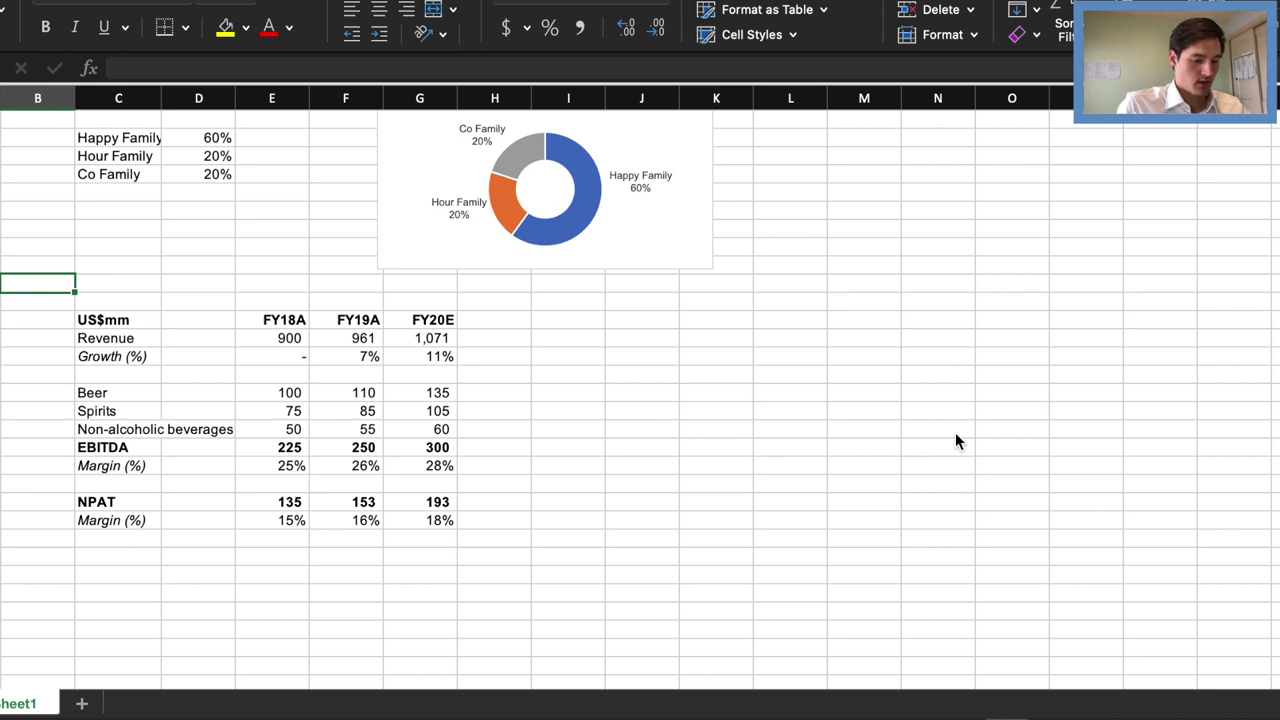
pyautogui.press('Down')
pyautogui.press('Down')
pyautogui.press('Down')
pyautogui.press('Right')
pyautogui.press('Right')
pyautogui.press('Right')
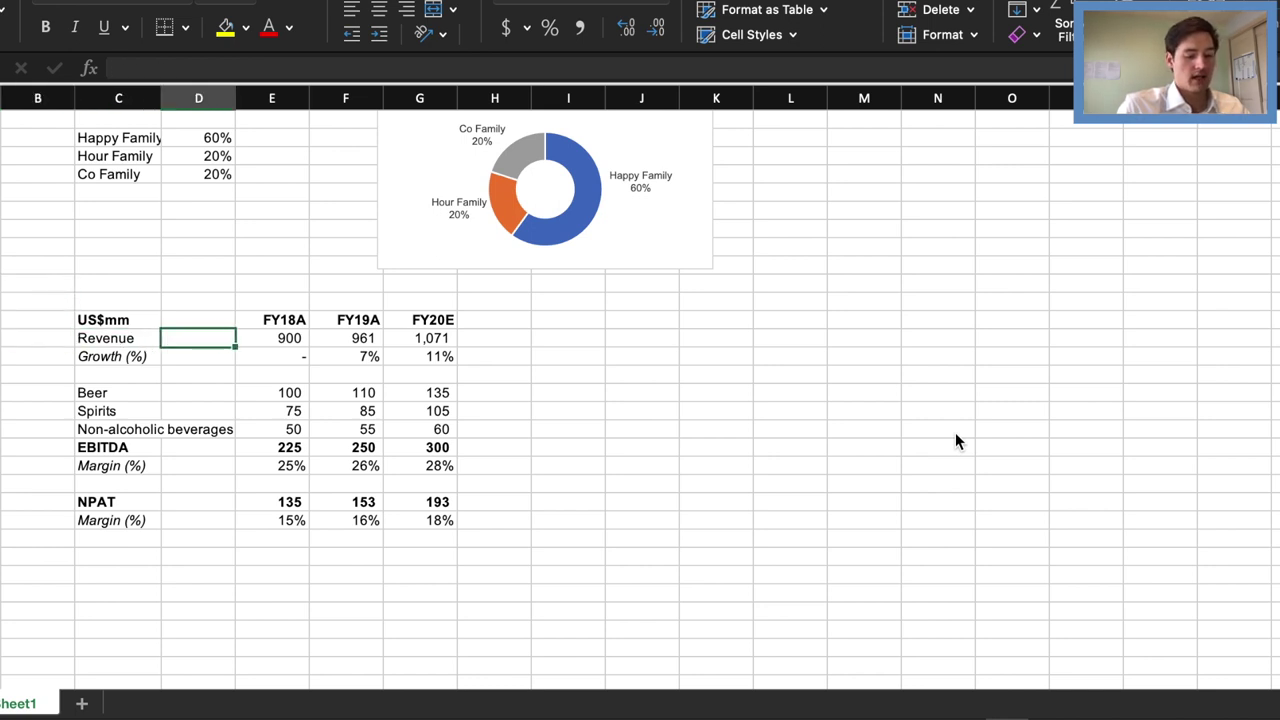
pyautogui.press('Right')
pyautogui.press('Left')
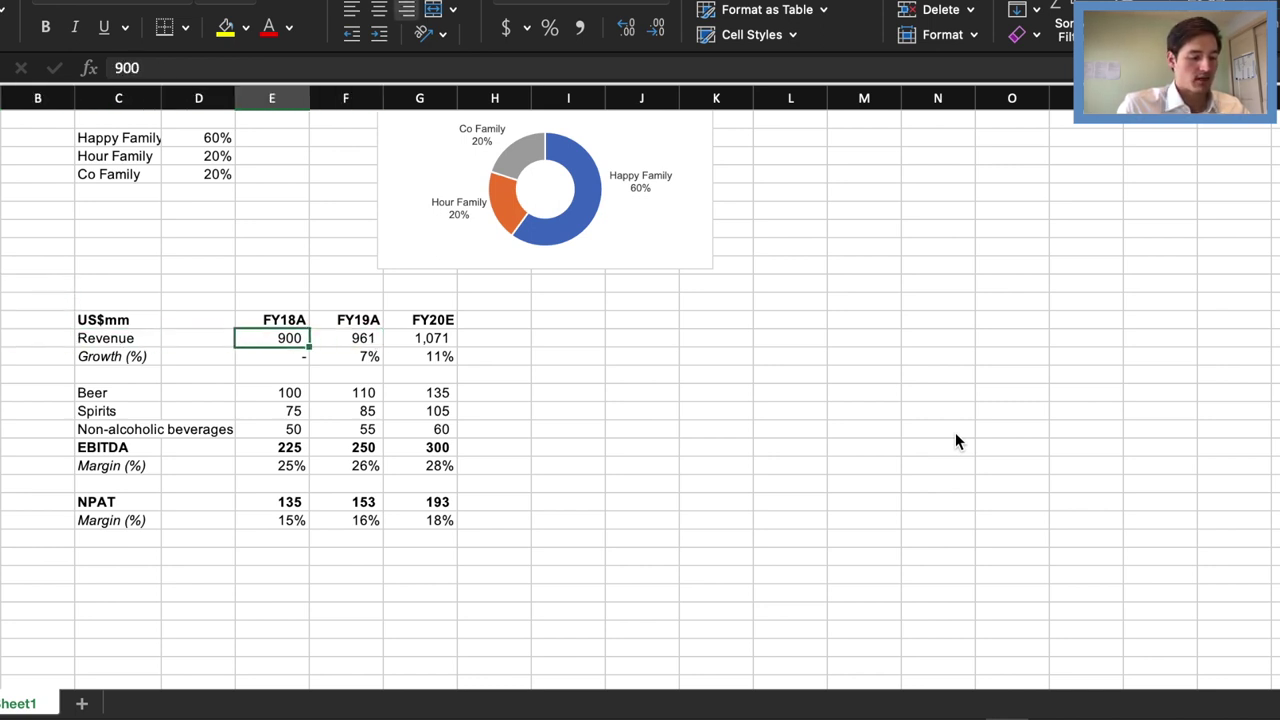
pyautogui.press('Right')
pyautogui.press('Right')
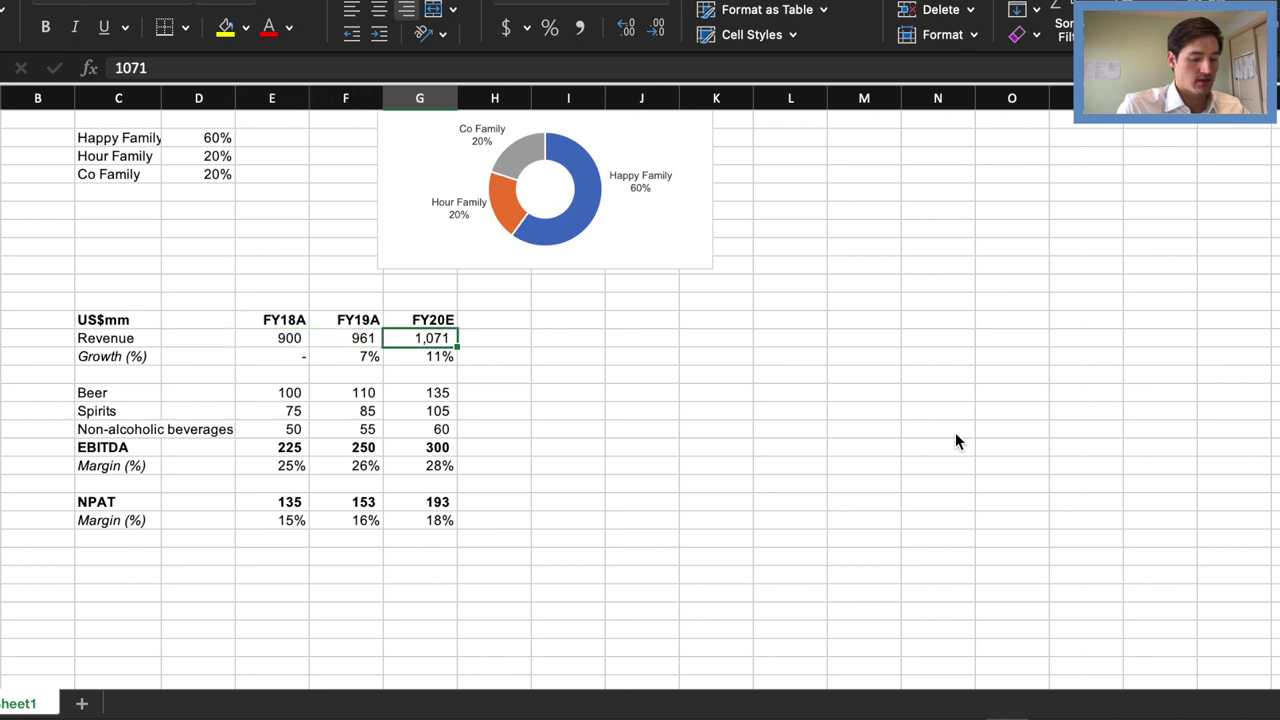
pyautogui.press('Right')
pyautogui.press('Left')
pyautogui.press('Left')
pyautogui.press('Left')
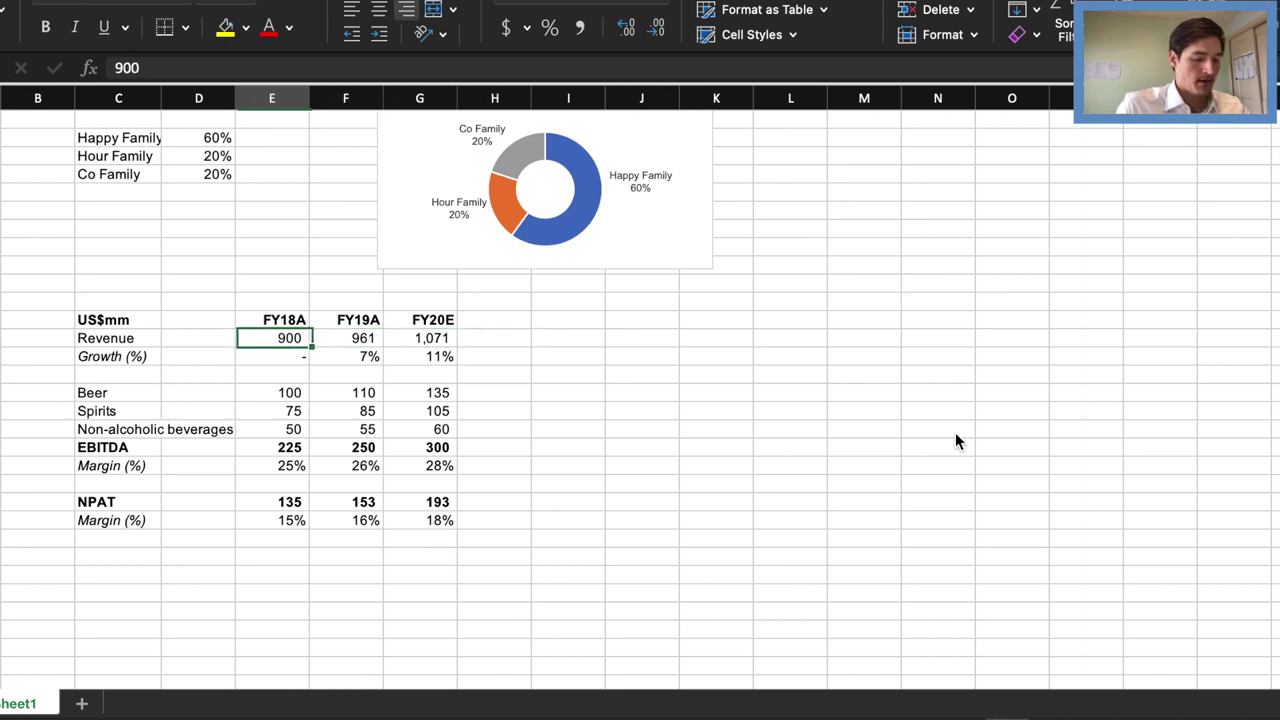
pyautogui.press('Right')
pyautogui.press('Up')
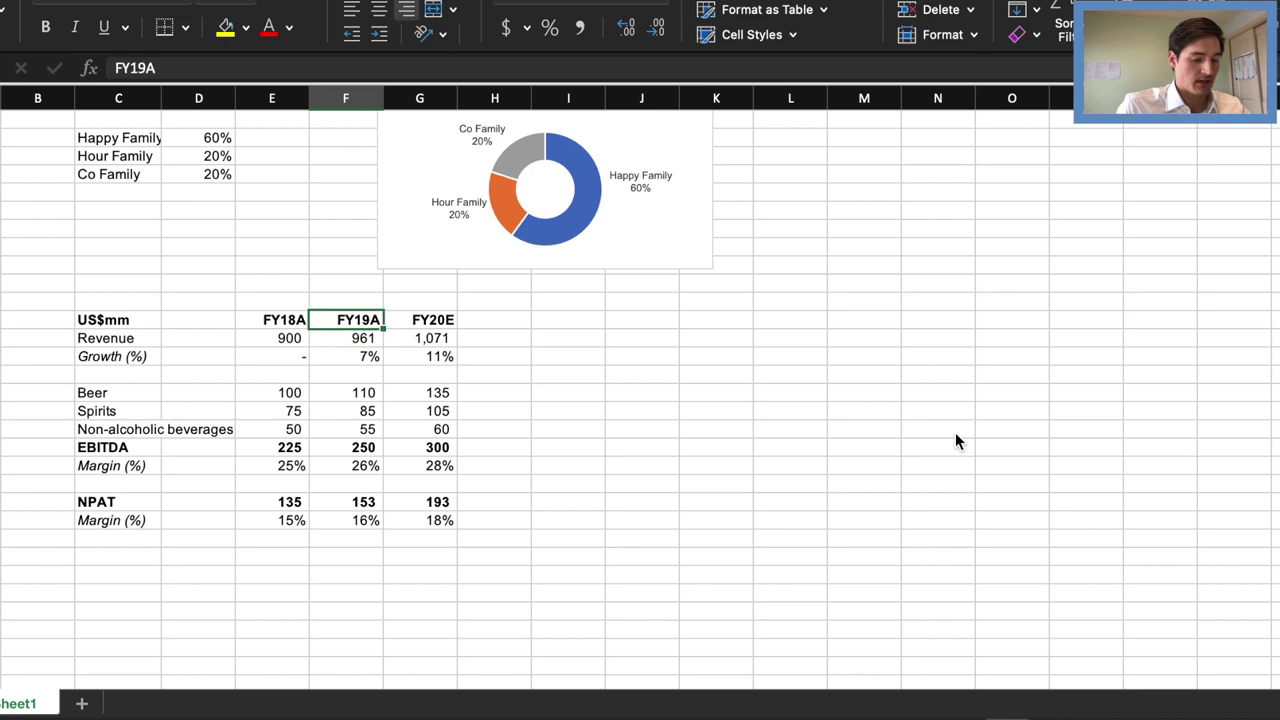
pyautogui.press('Right')
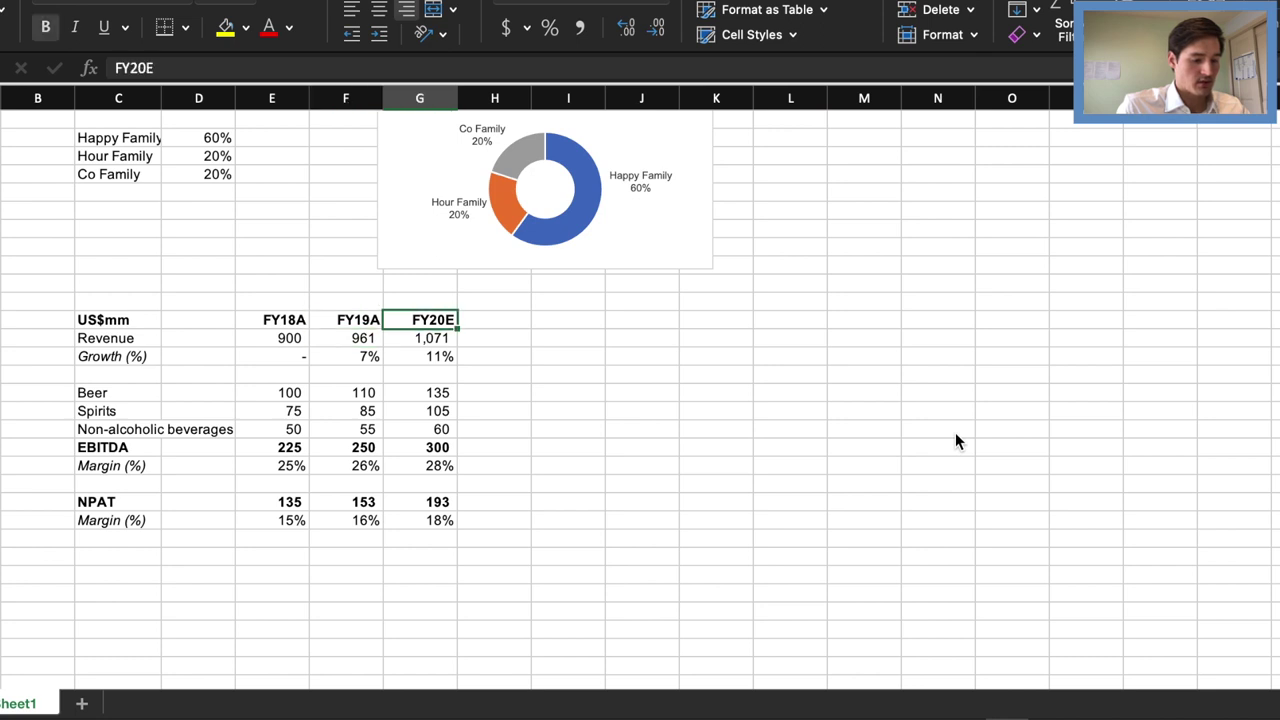
pyautogui.press('Left')
pyautogui.press('Left')
pyautogui.press('Down')
pyautogui.press('Down')
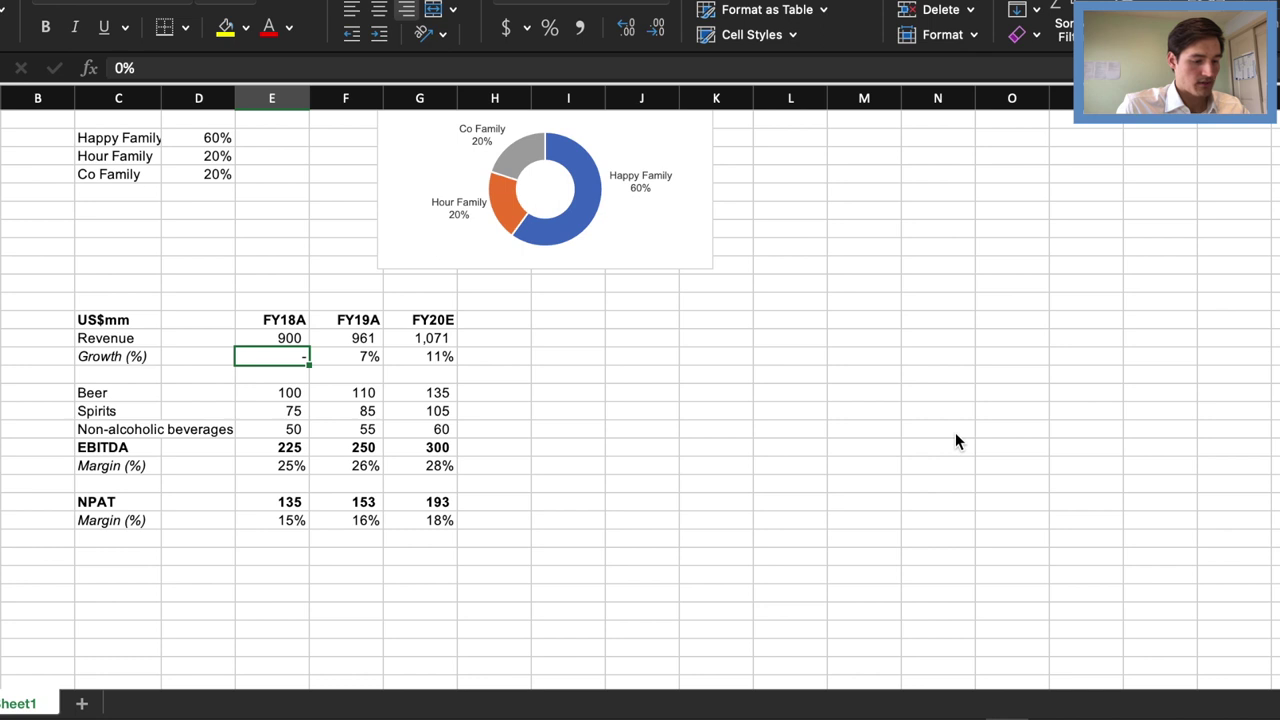
pyautogui.press('Right')
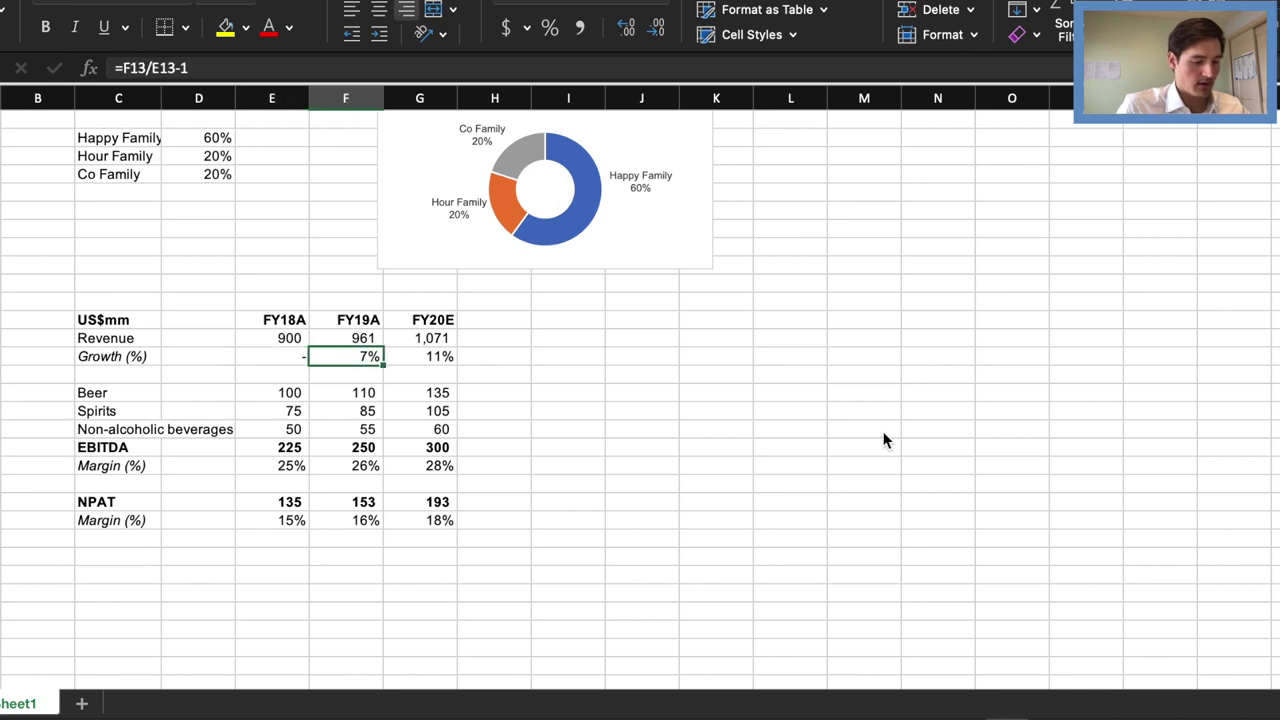
pyautogui.click(157, 68)
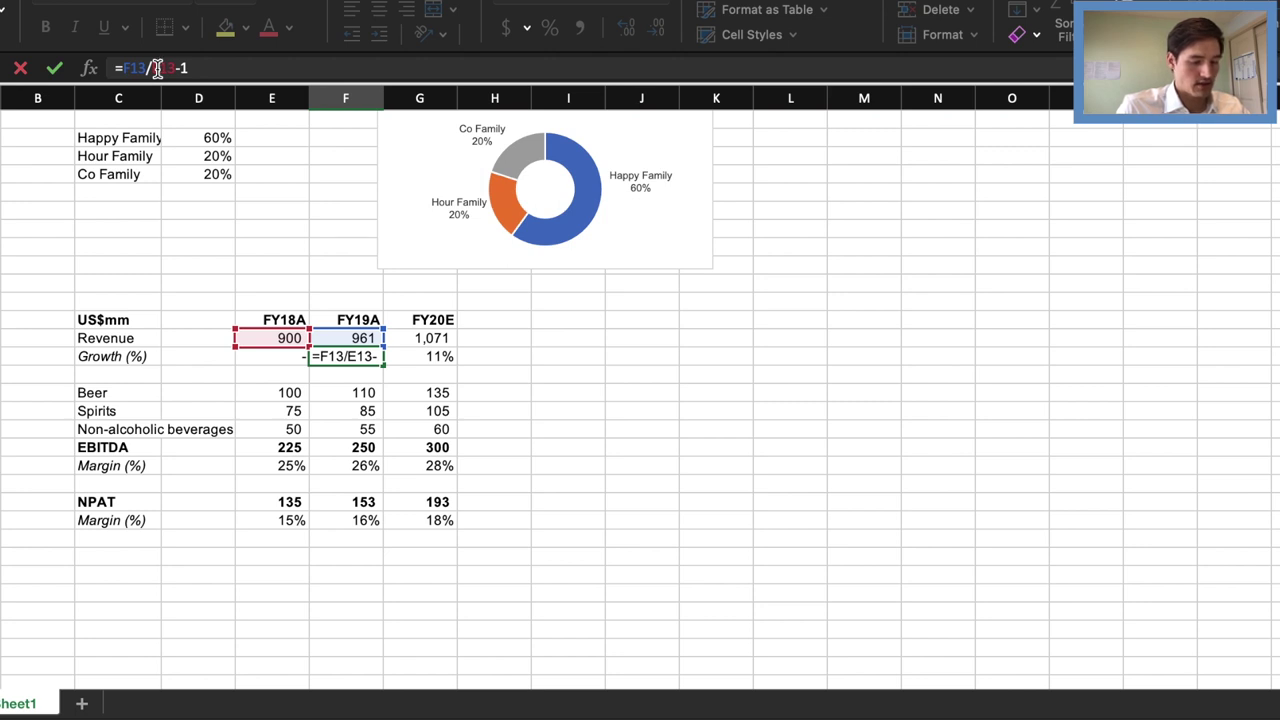
pyautogui.press('Escape')
pyautogui.press('Right')
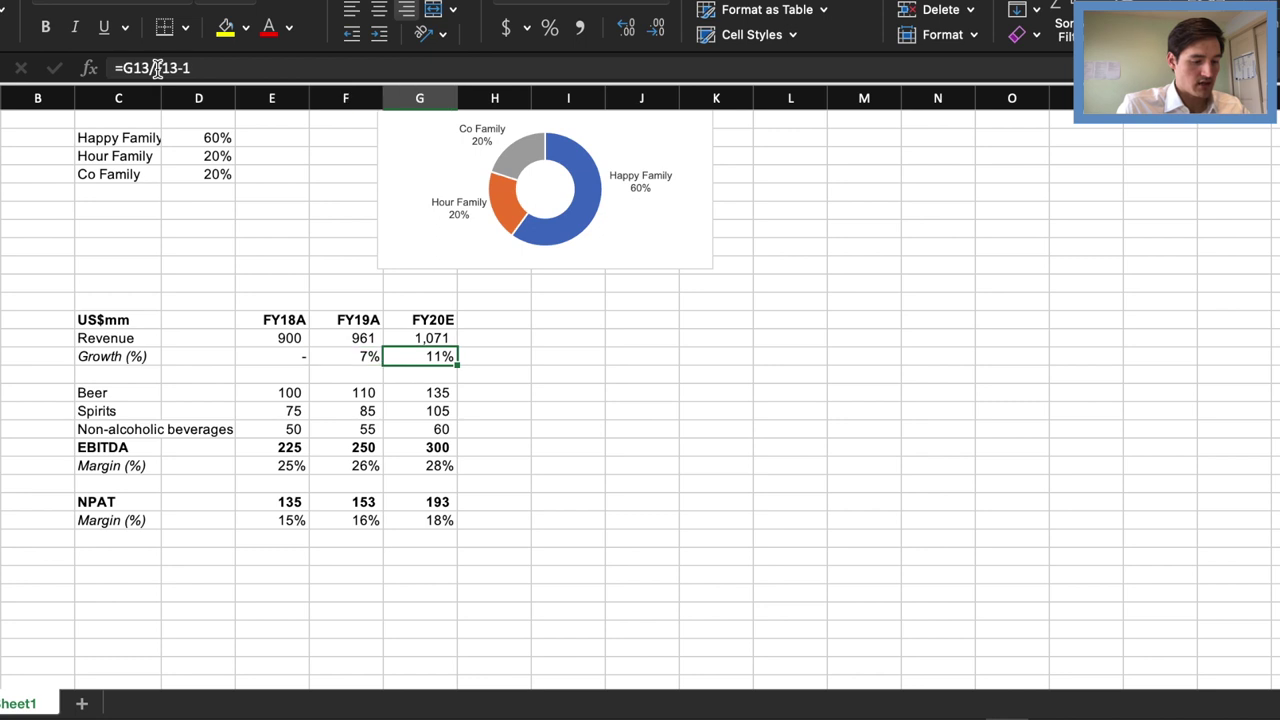
pyautogui.press('Right')
pyautogui.press('Left')
pyautogui.press('Left')
pyautogui.press('Left')
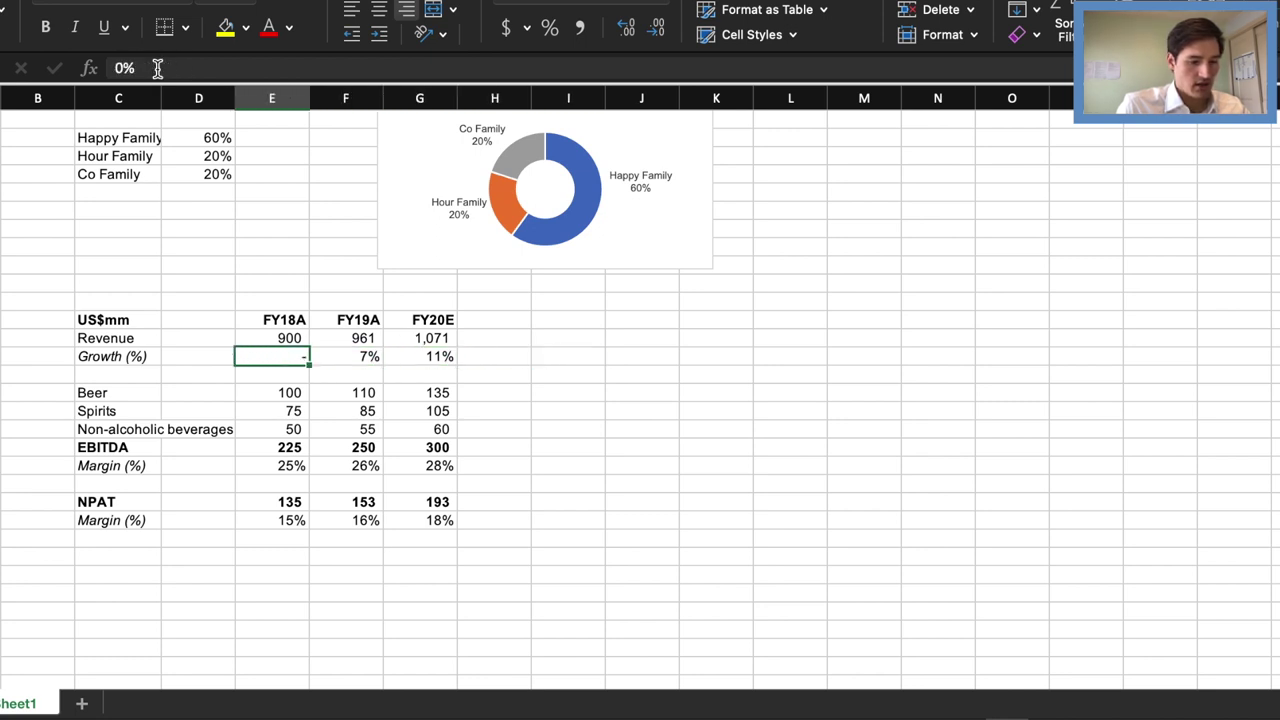
pyautogui.hotkey('shift', 'Right')
pyautogui.hotkey('shift', 'Right')
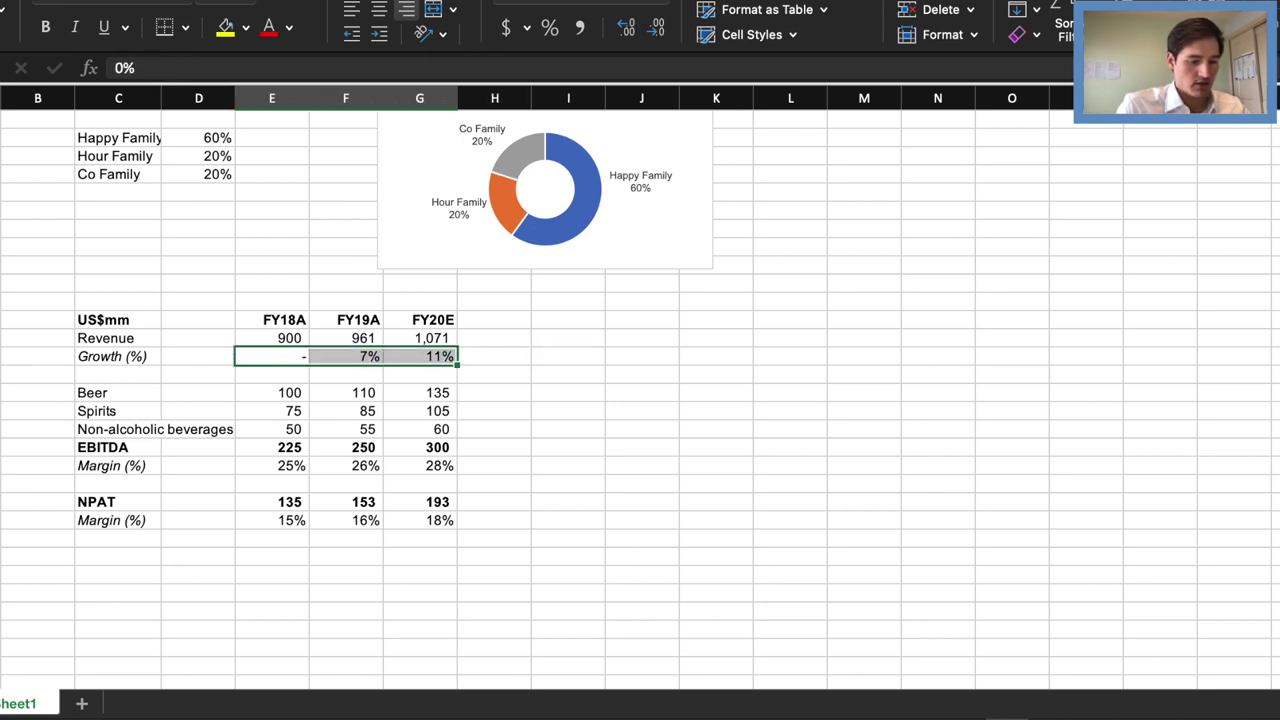
# Through More Number Formats, give growth cells E14:G14 the custom code 0%;[Red](0%);"-"
pyautogui.click(668, 10)
pyautogui.click(589, 502)
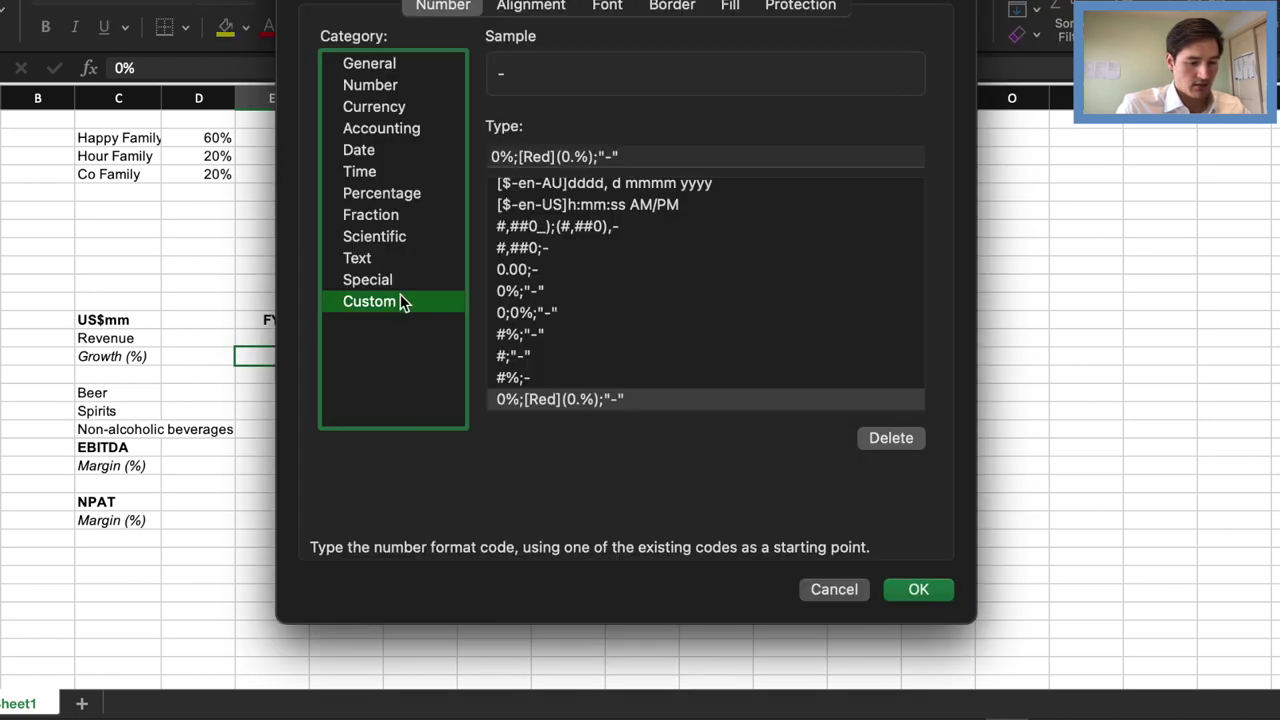
pyautogui.moveTo(491, 157); pyautogui.dragTo(634, 160)
pyautogui.click(634, 160)
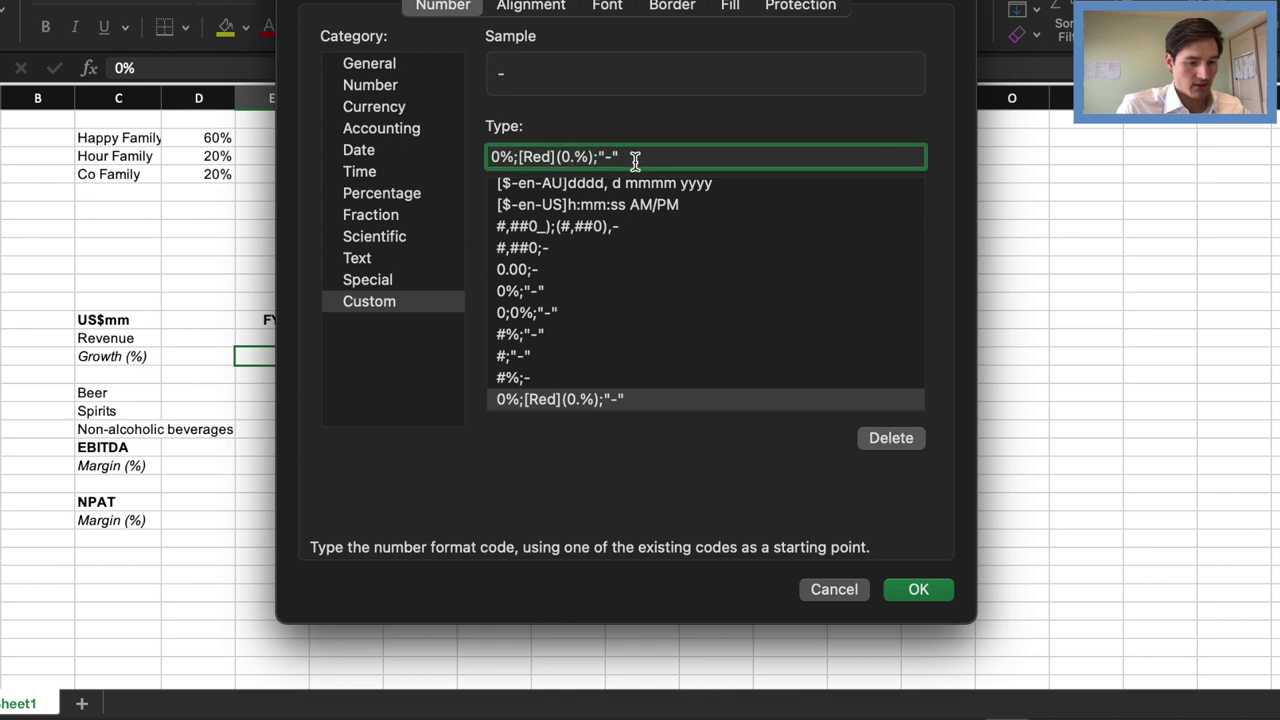
pyautogui.press('Up')
pyautogui.hotkey('alt', 'Right')
pyautogui.press('Down')
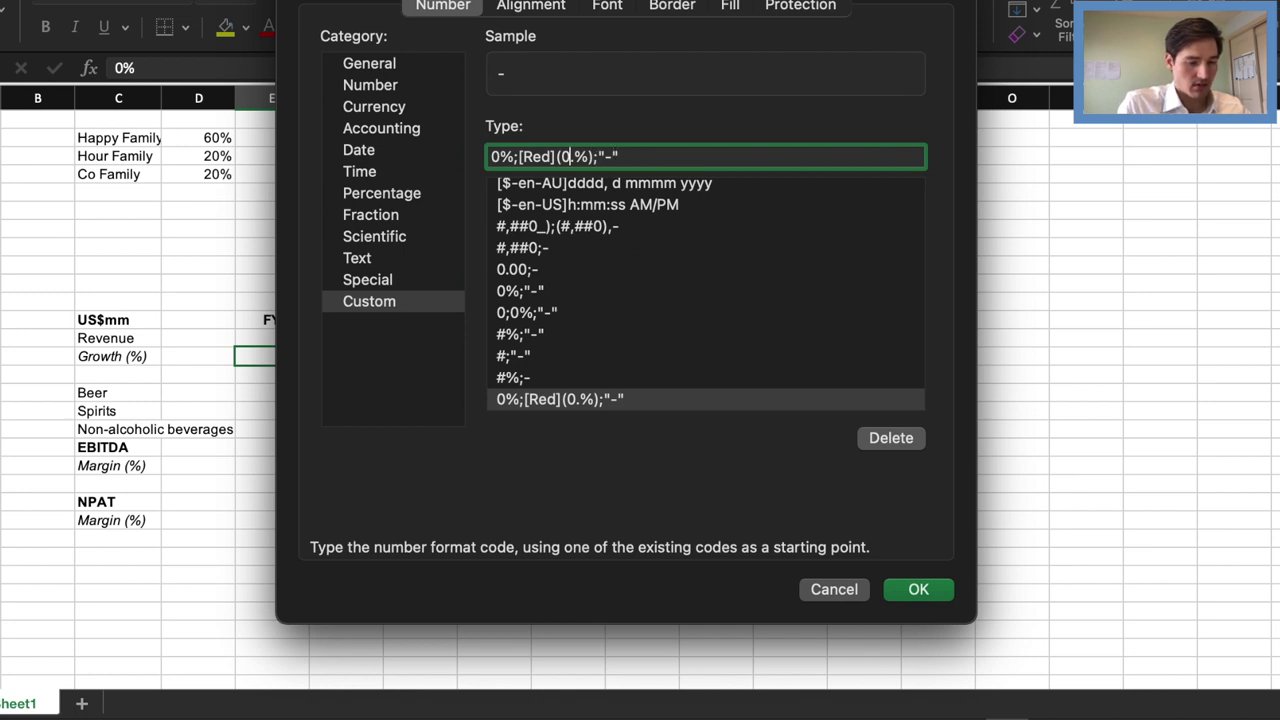
pyautogui.press('BackSpace')
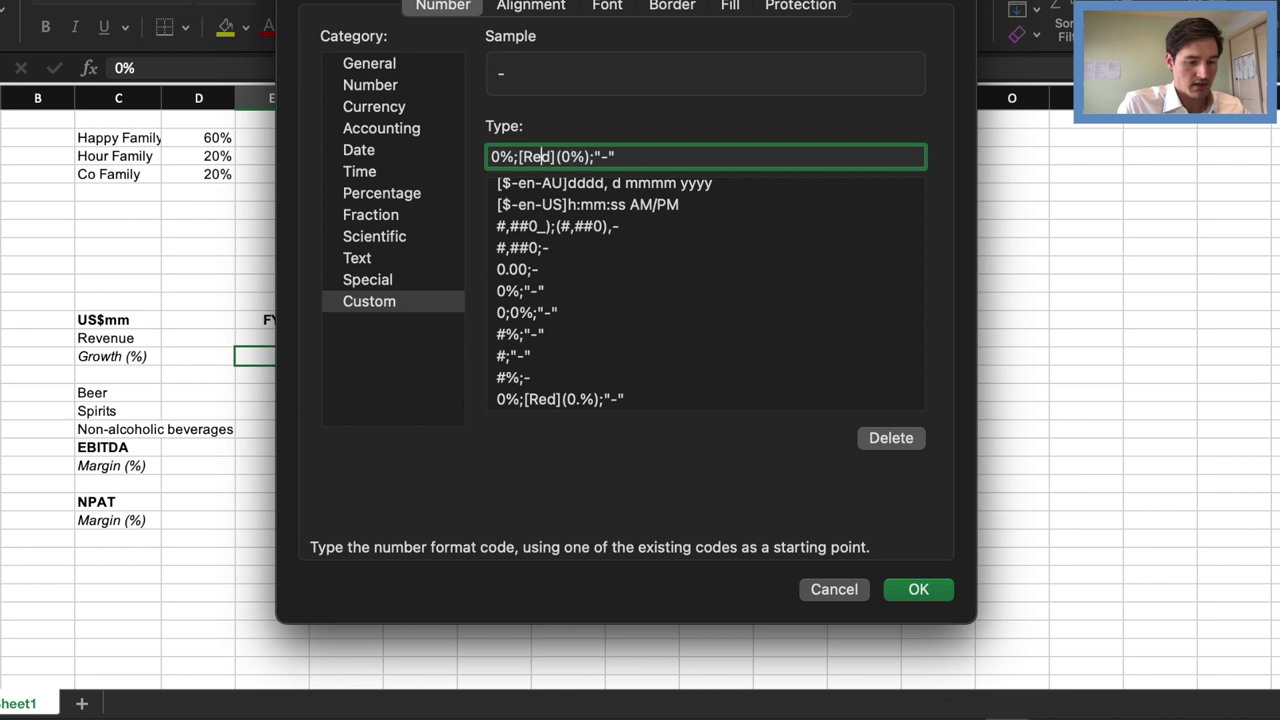
pyautogui.press('Right')
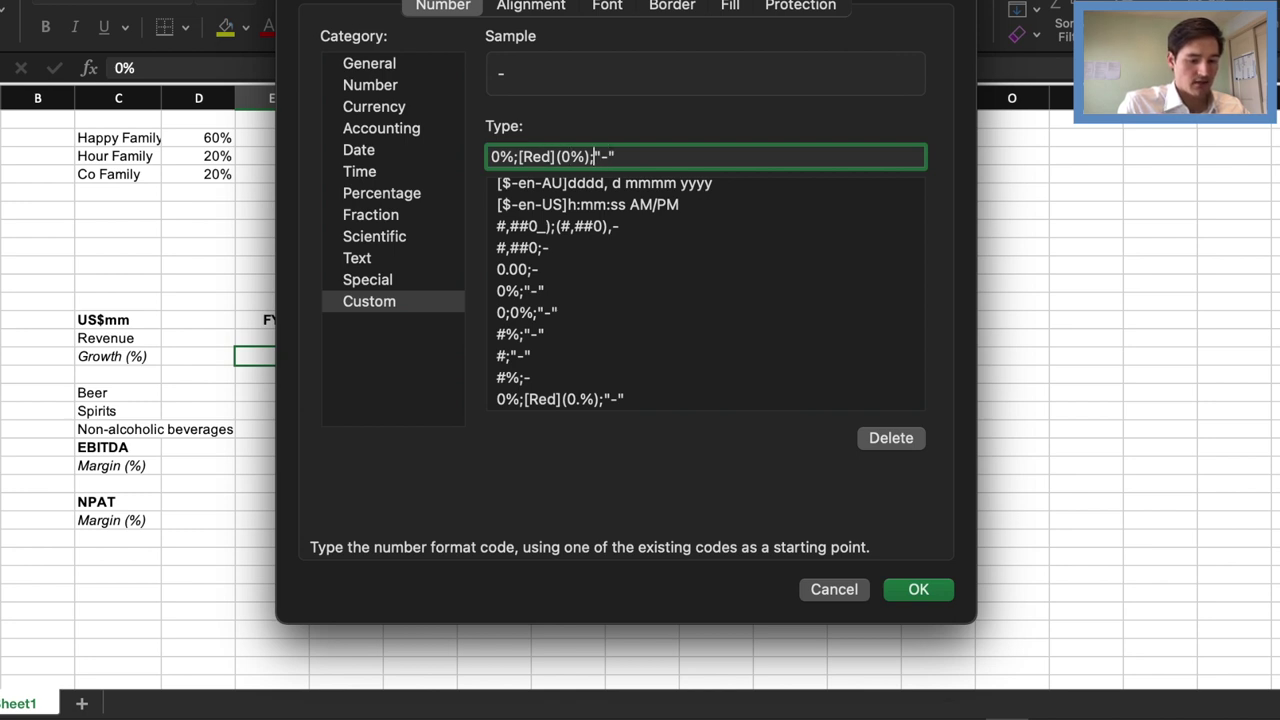
pyautogui.press('Right')
pyautogui.press('Right')
pyautogui.press('Right')
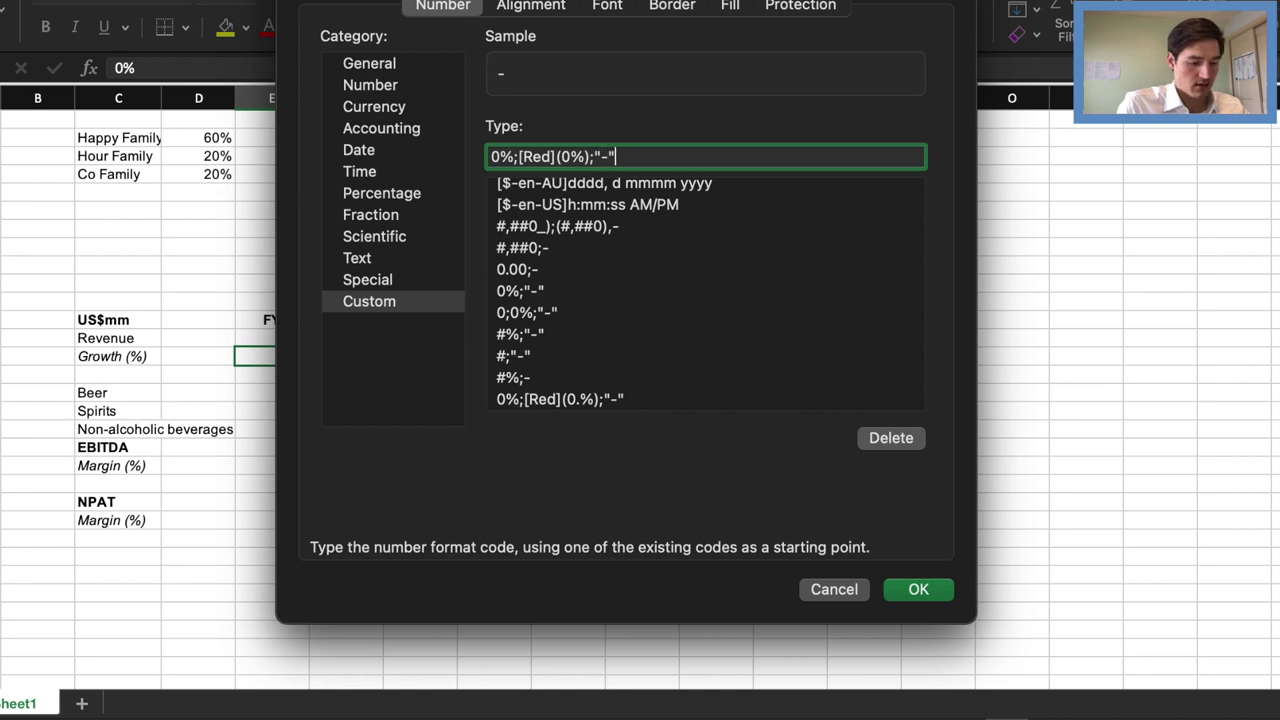
pyautogui.click(903, 590)
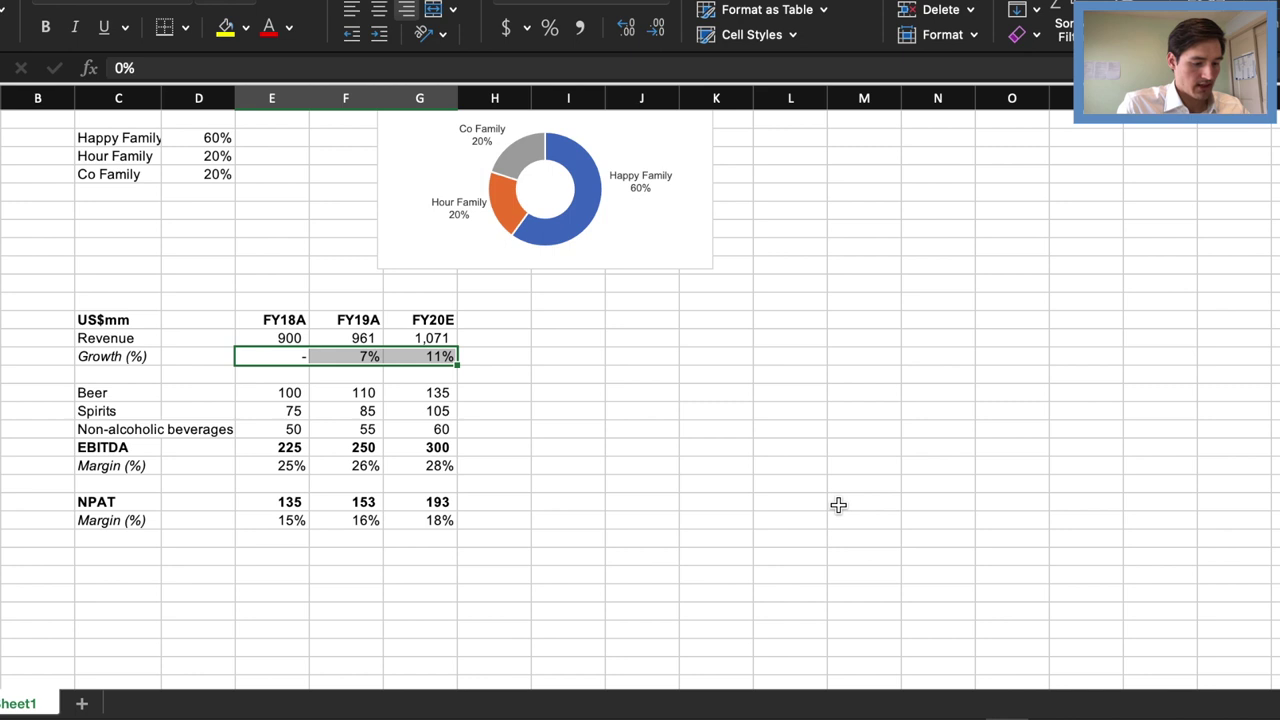
# Review the product and EBITDA figures and leave the FY18A EBITDA margin formula unchanged
pyautogui.press('Down')
pyautogui.press('Down')
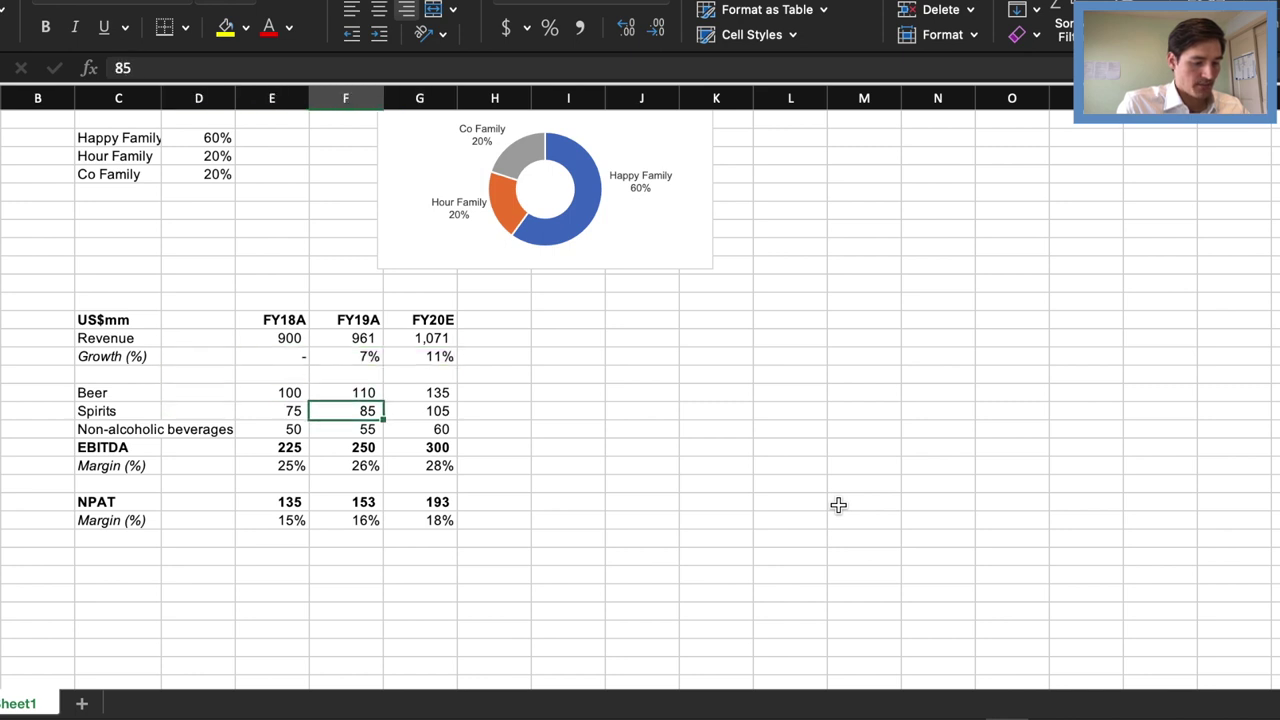
pyautogui.press('Left')
pyautogui.press('Down')
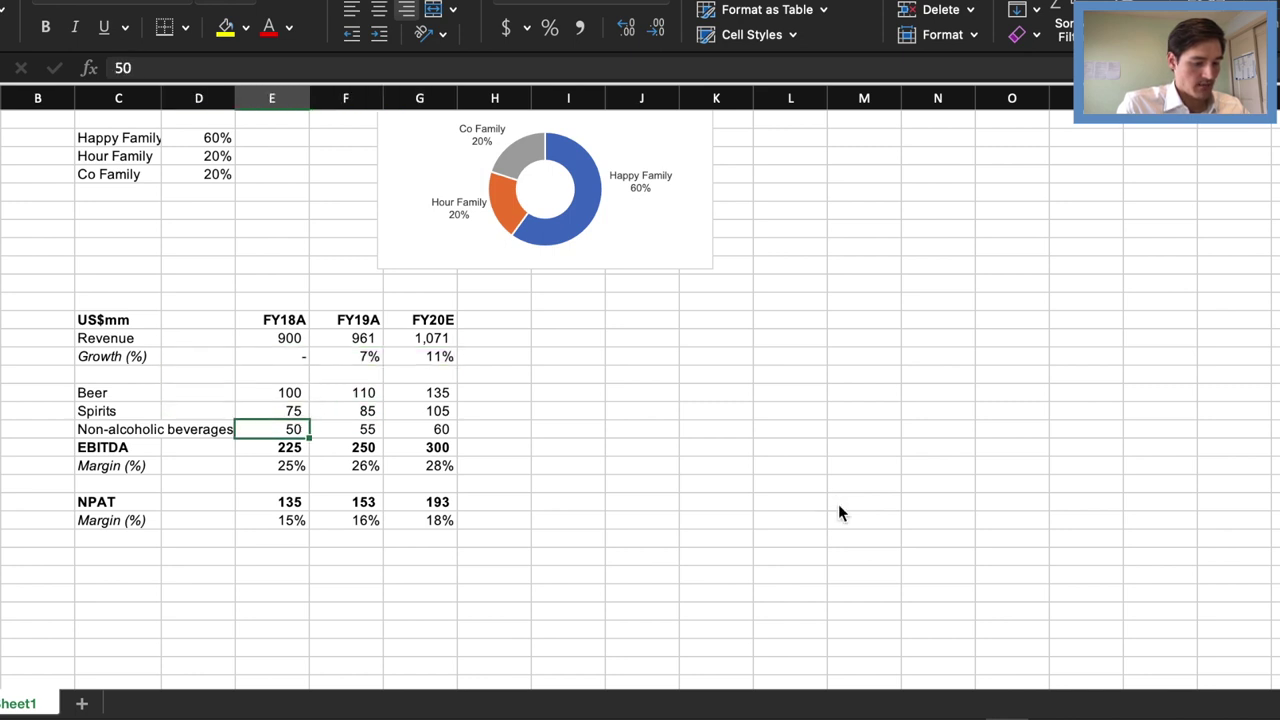
pyautogui.press('Down')
pyautogui.press('Left')
pyautogui.press('Left')
pyautogui.press('Right')
pyautogui.press('Right')
pyautogui.press('Right')
pyautogui.press('Right')
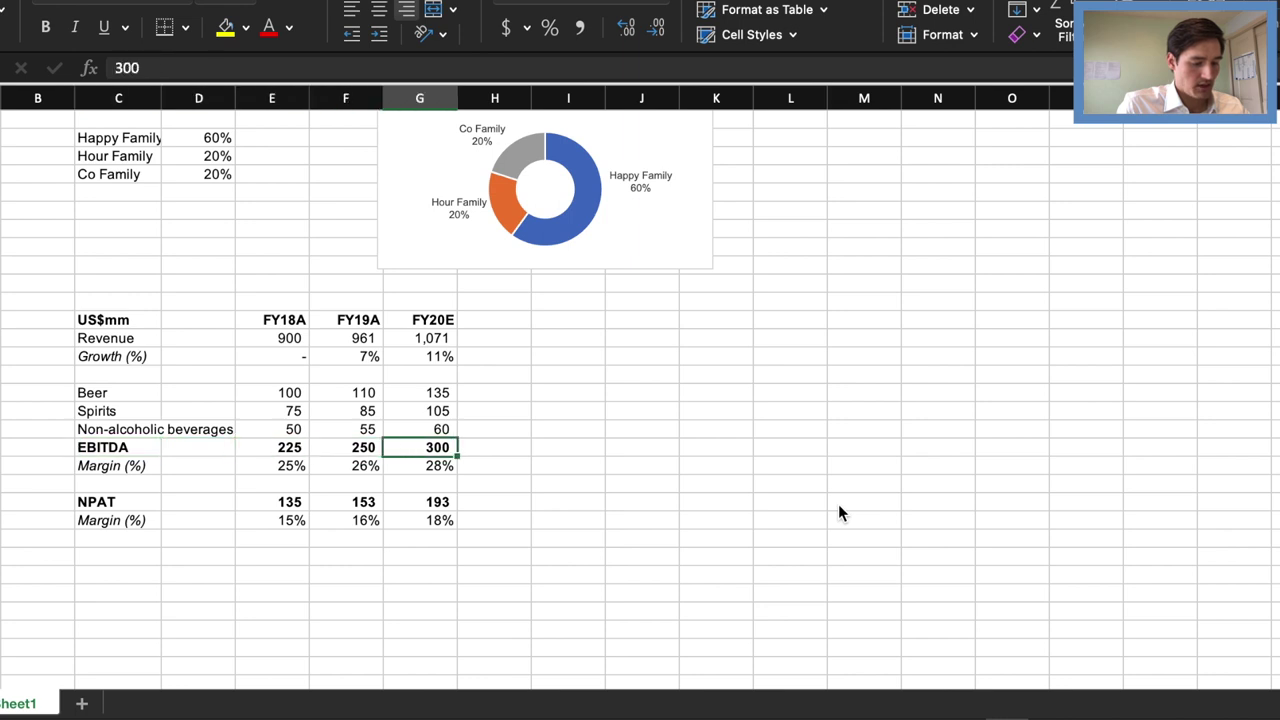
pyautogui.press('Left')
pyautogui.press('Down')
pyautogui.press('Left')
pyautogui.press('Left')
pyautogui.press('Down')
pyautogui.press('Left')
pyautogui.press('Left')
pyautogui.press('Down')
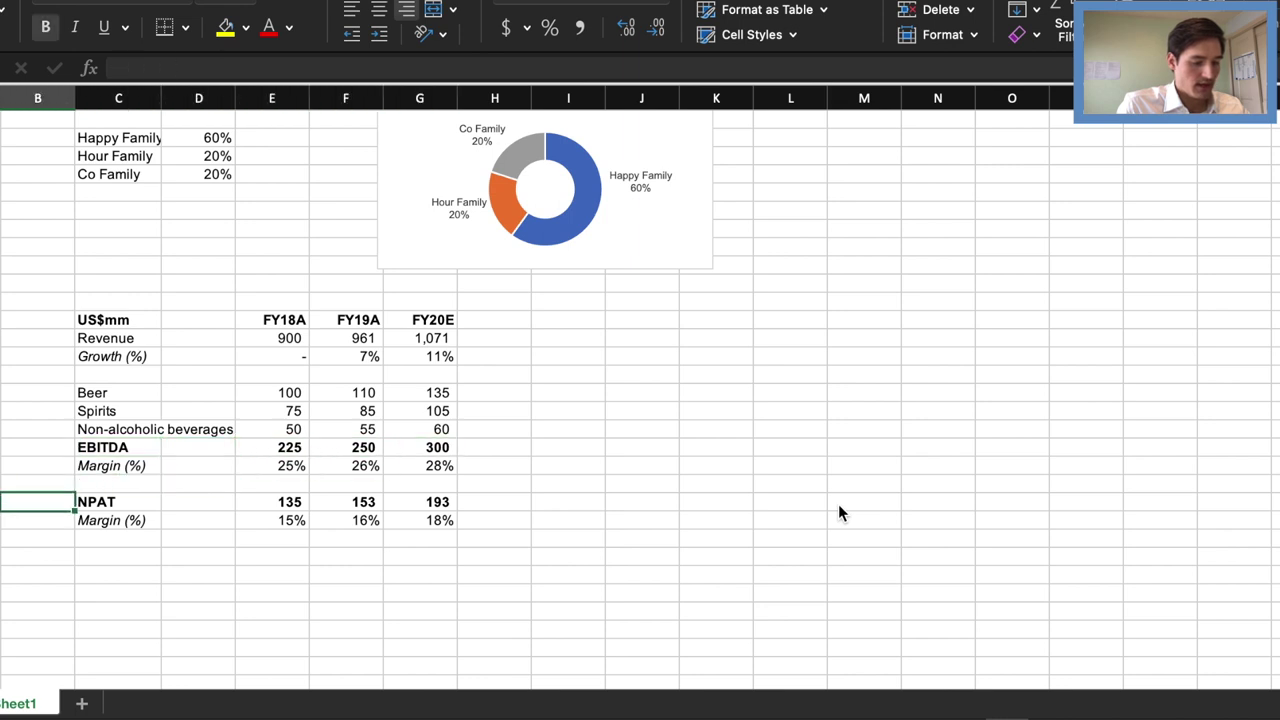
pyautogui.press('Right')
pyautogui.press('Right')
pyautogui.press('Right')
pyautogui.press('Right')
pyautogui.press('Up')
pyautogui.press('Left')
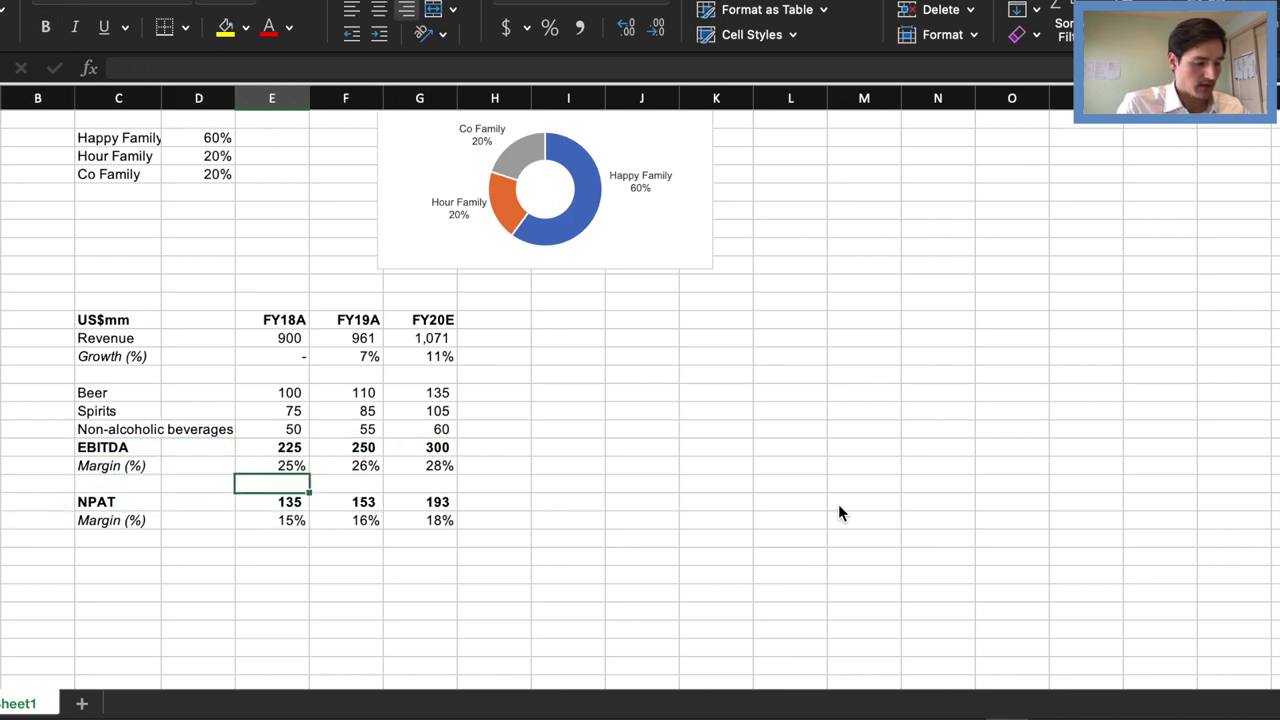
pyautogui.press('Up')
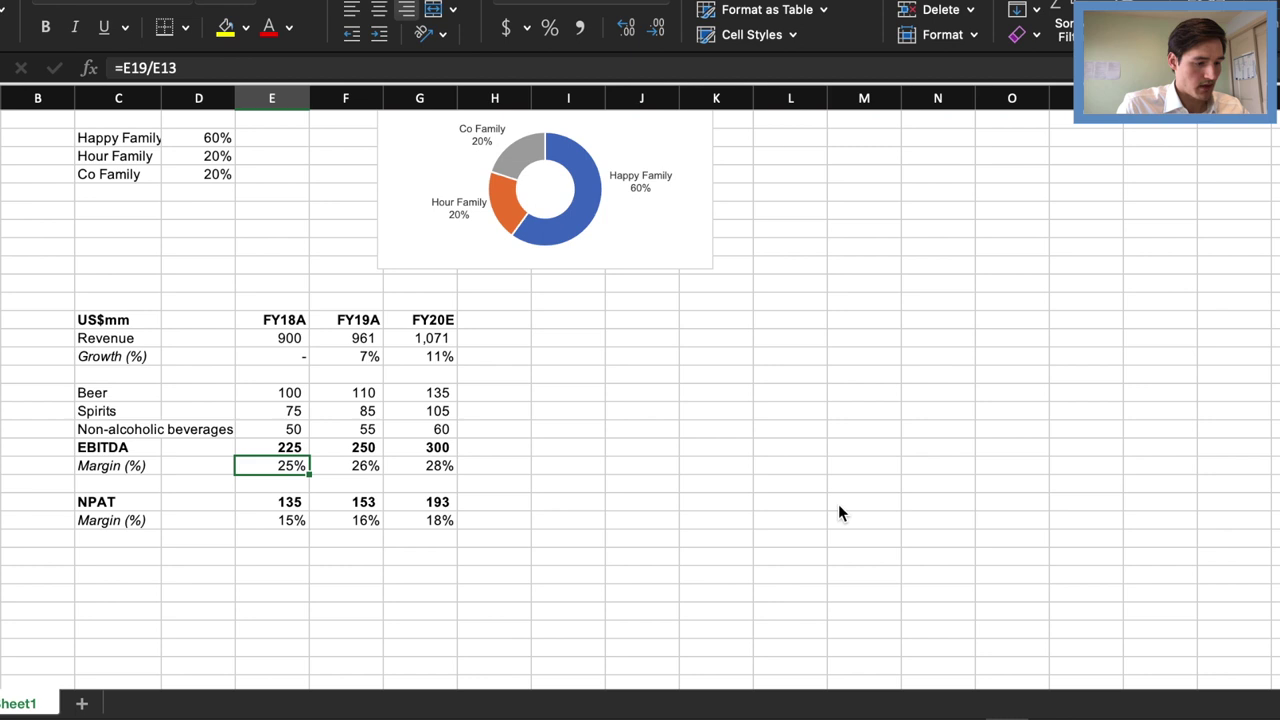
pyautogui.click(164, 65)
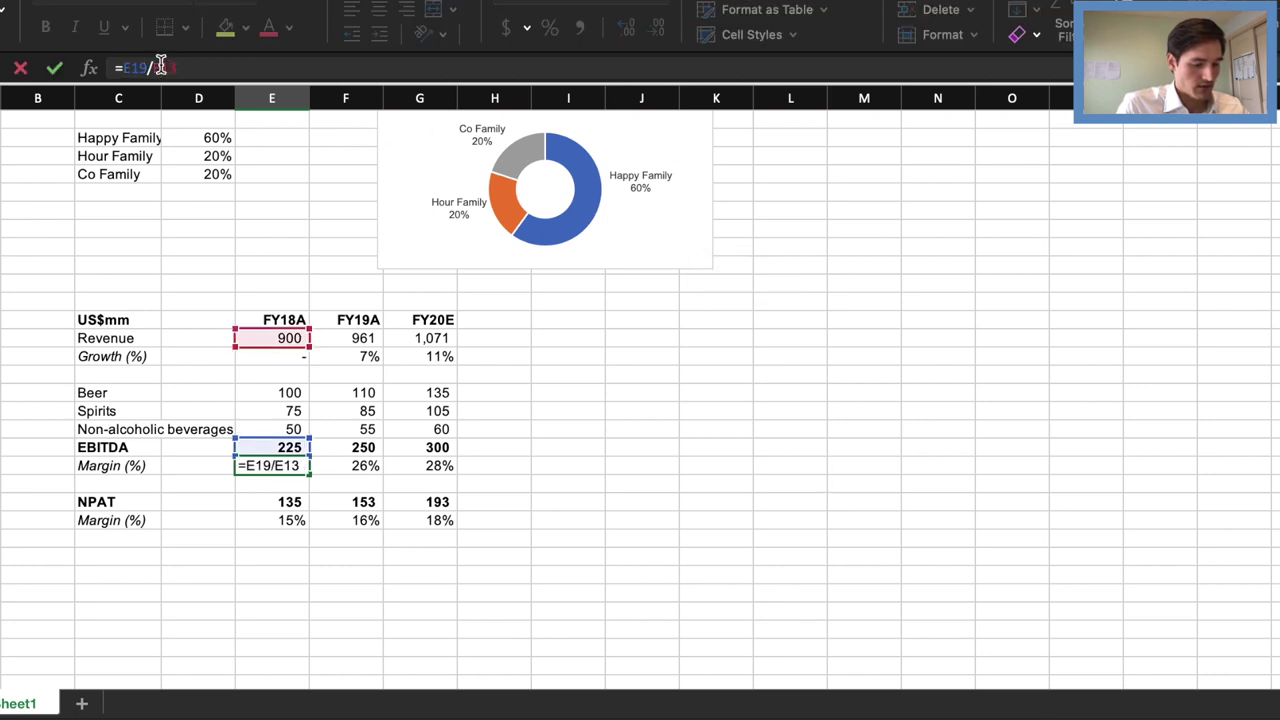
pyautogui.press('Escape')
# Check the FY19A margin and the FY18A–FY20E NPAT margin formulas, leaving them unchanged
pyautogui.press('Right')
pyautogui.press('Right')
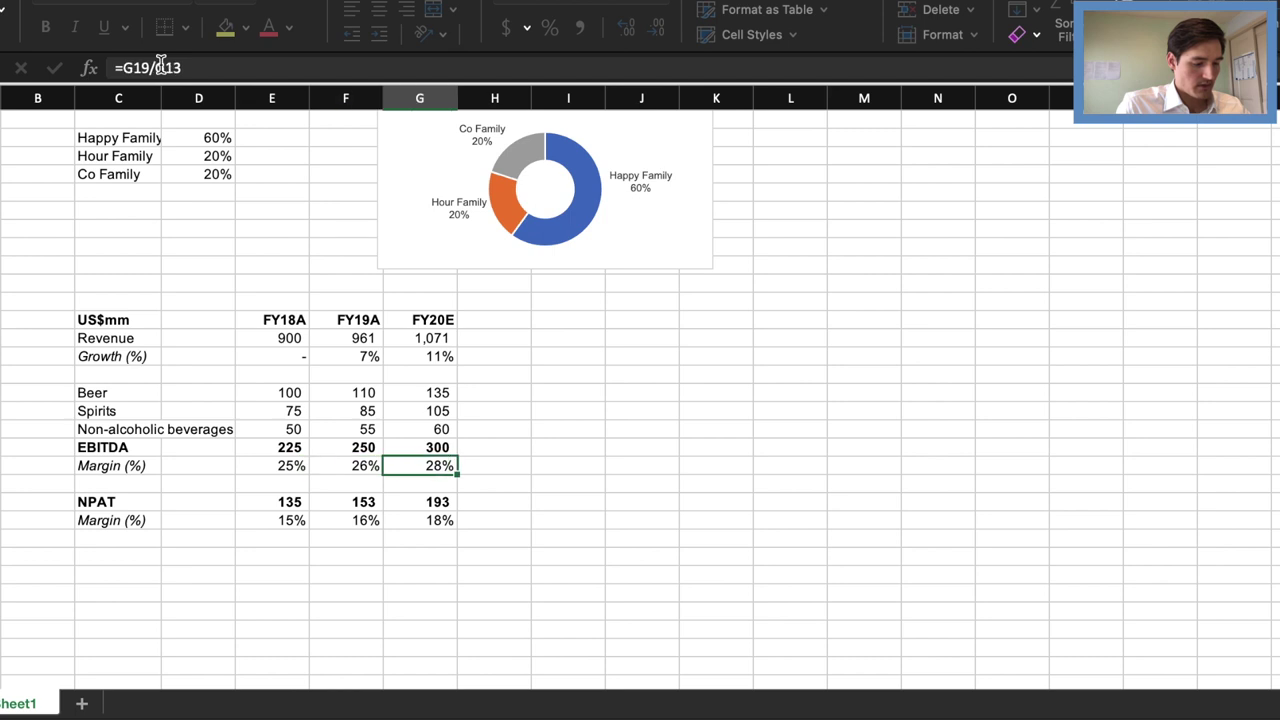
pyautogui.press('Down')
pyautogui.press('Left')
pyautogui.press('Down')
pyautogui.press('Left')
pyautogui.press('Down')
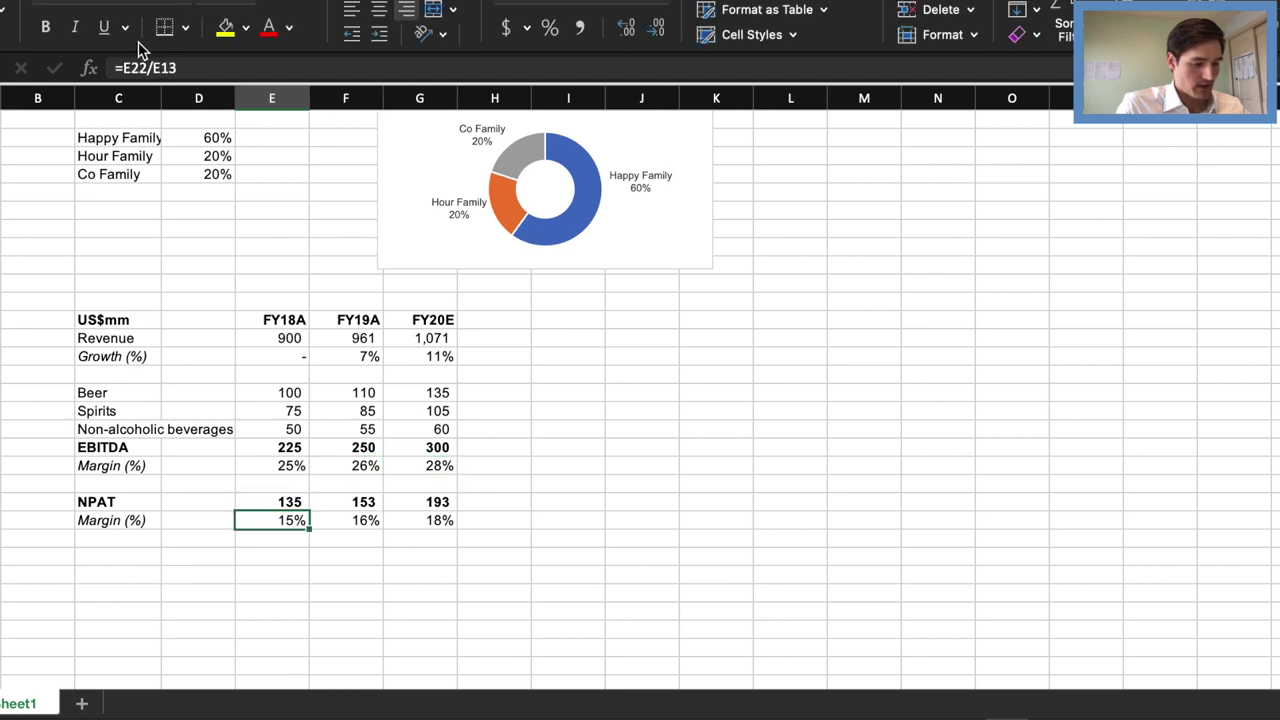
pyautogui.click(139, 67)
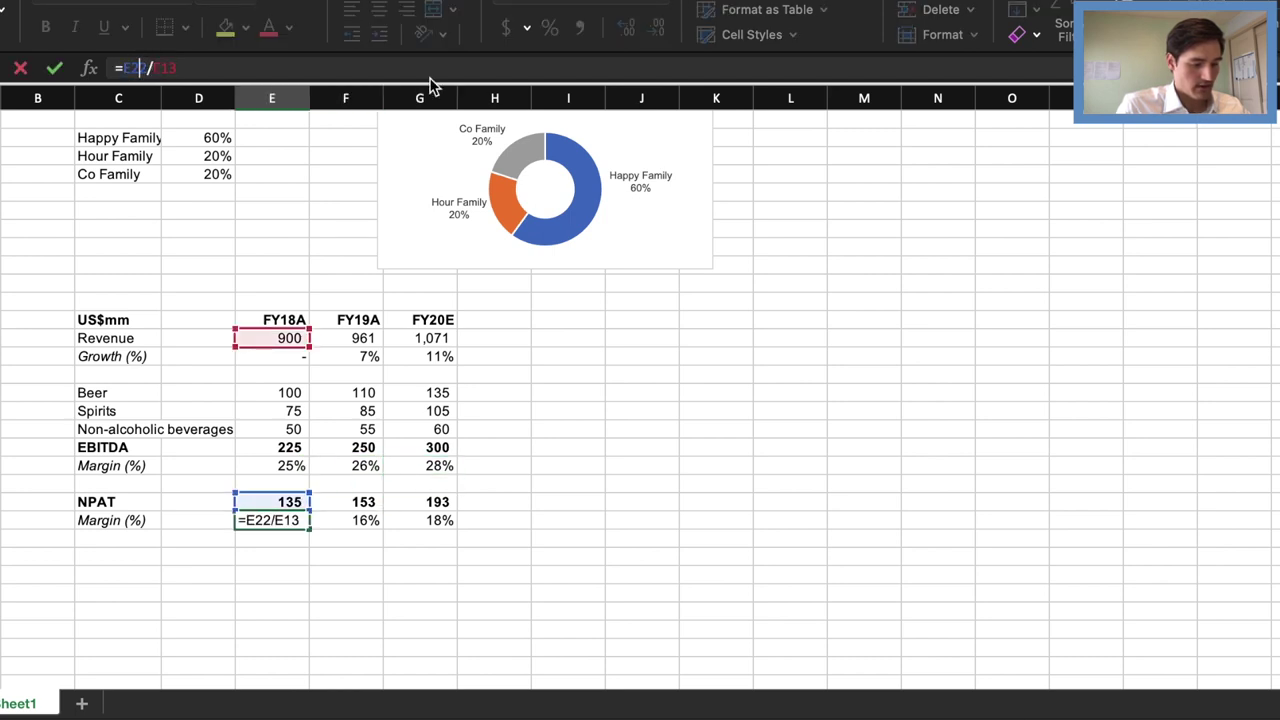
pyautogui.press('Escape')
pyautogui.press('Right')
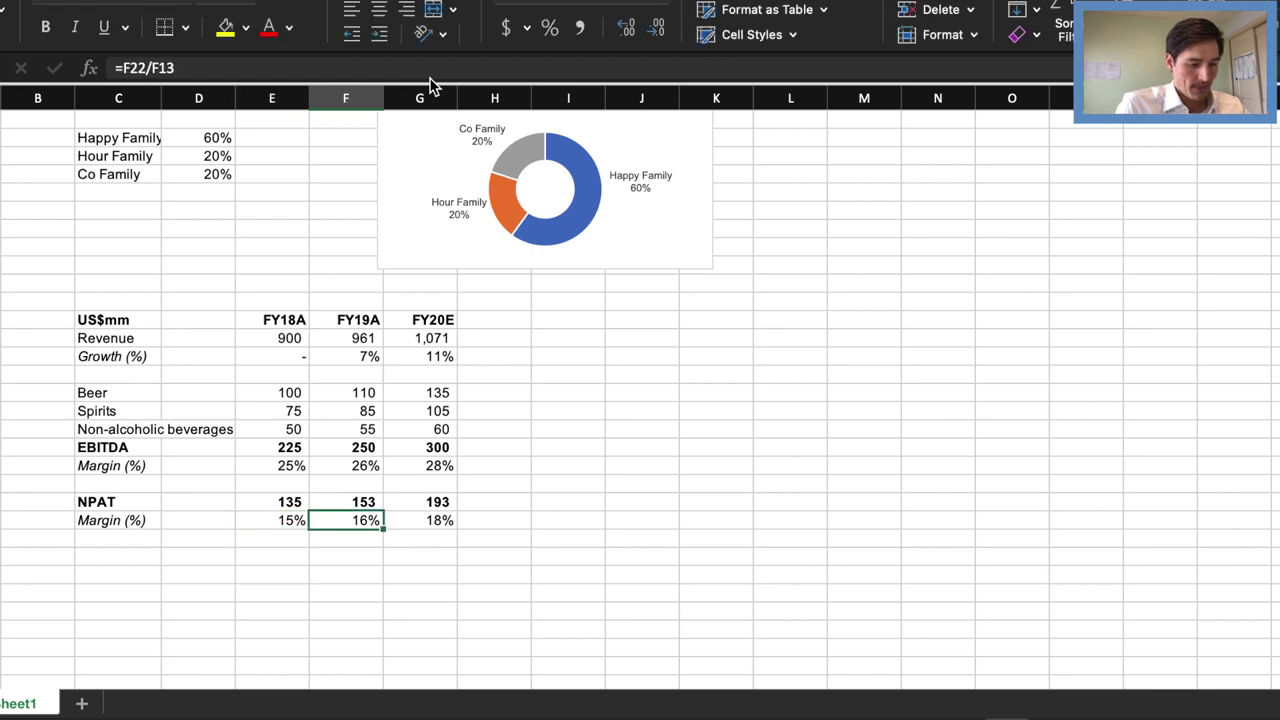
pyautogui.press('Right')
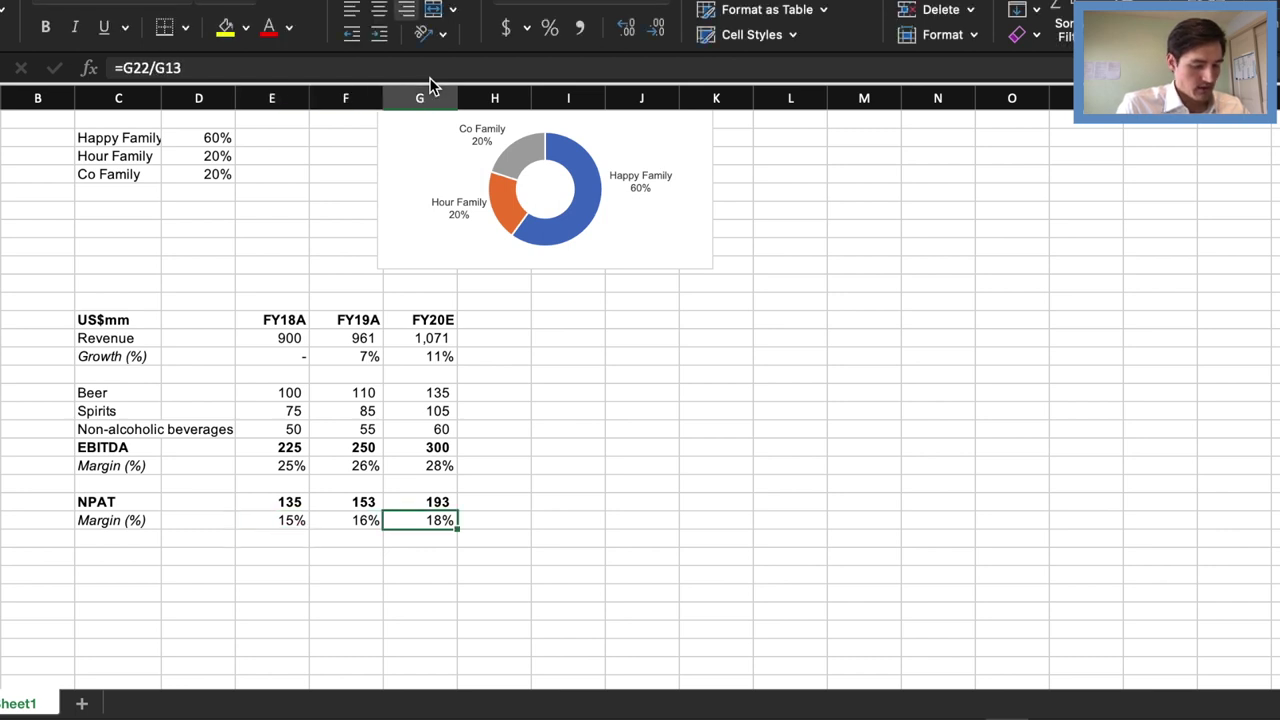
# Select the table from the US$mm header to NPAT margin (C12:G23) and copy it
pyautogui.hotkey('shift', 'Left')
pyautogui.hotkey('shift', 'Left')
pyautogui.hotkey('shift', 'Left')
pyautogui.hotkey('shift', 'Left')
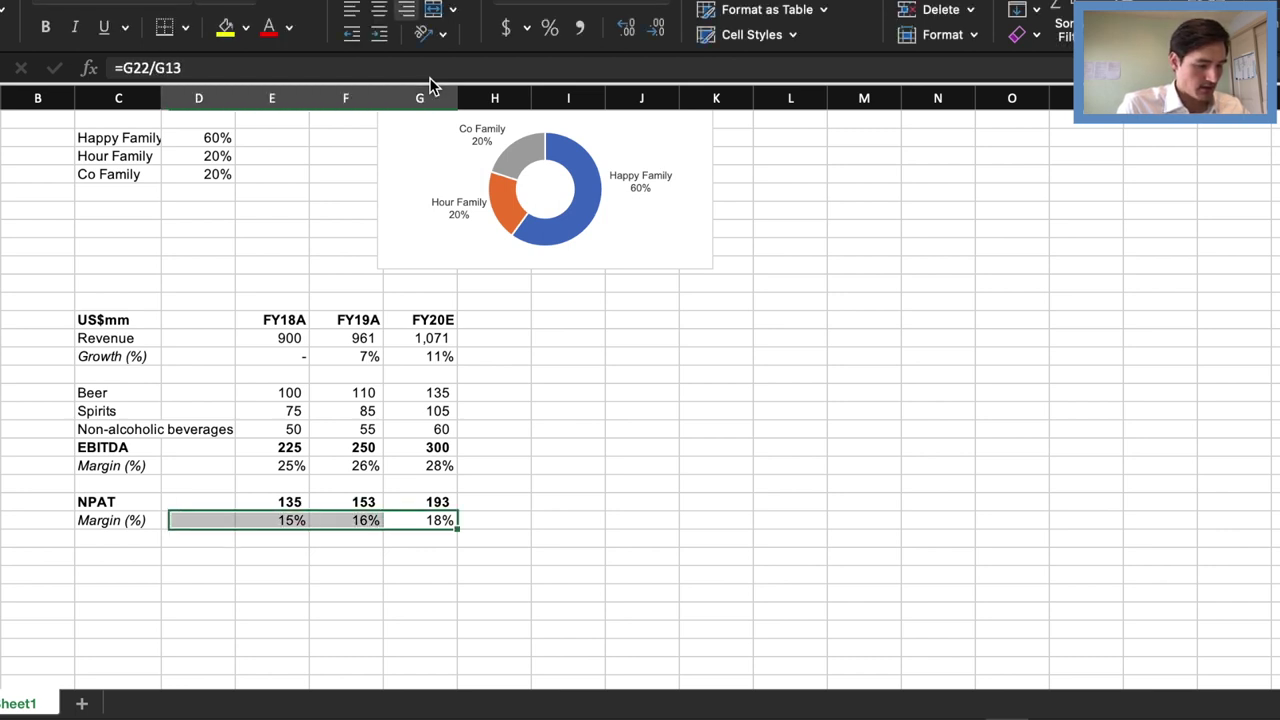
pyautogui.hotkey('shift', 'Up')
pyautogui.hotkey('shift', 'Up')
pyautogui.hotkey('shift', 'Up')
pyautogui.hotkey('shift', 'Up')
pyautogui.hotkey('shift', 'Up')
pyautogui.hotkey('shift', 'Up')
pyautogui.hotkey('shift', 'Up')
pyautogui.hotkey('shift', 'Up')
pyautogui.hotkey('shift', 'Up')
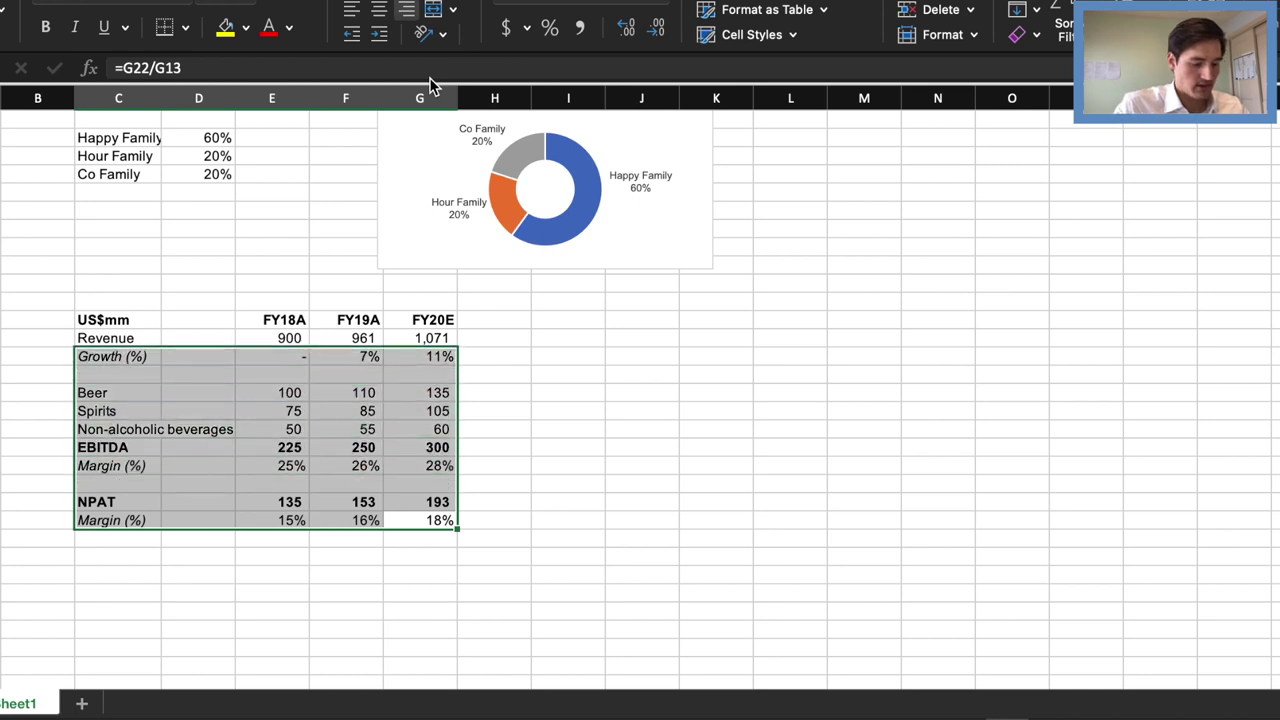
pyautogui.hotkey('shift', 'Up')
pyautogui.hotkey('shift', 'Up')
pyautogui.press('super+c')
# Reselect the restyled financials table C12:G23, from NPAT margin up to US$mm, and copy it again
pyautogui.click(1080, 352)
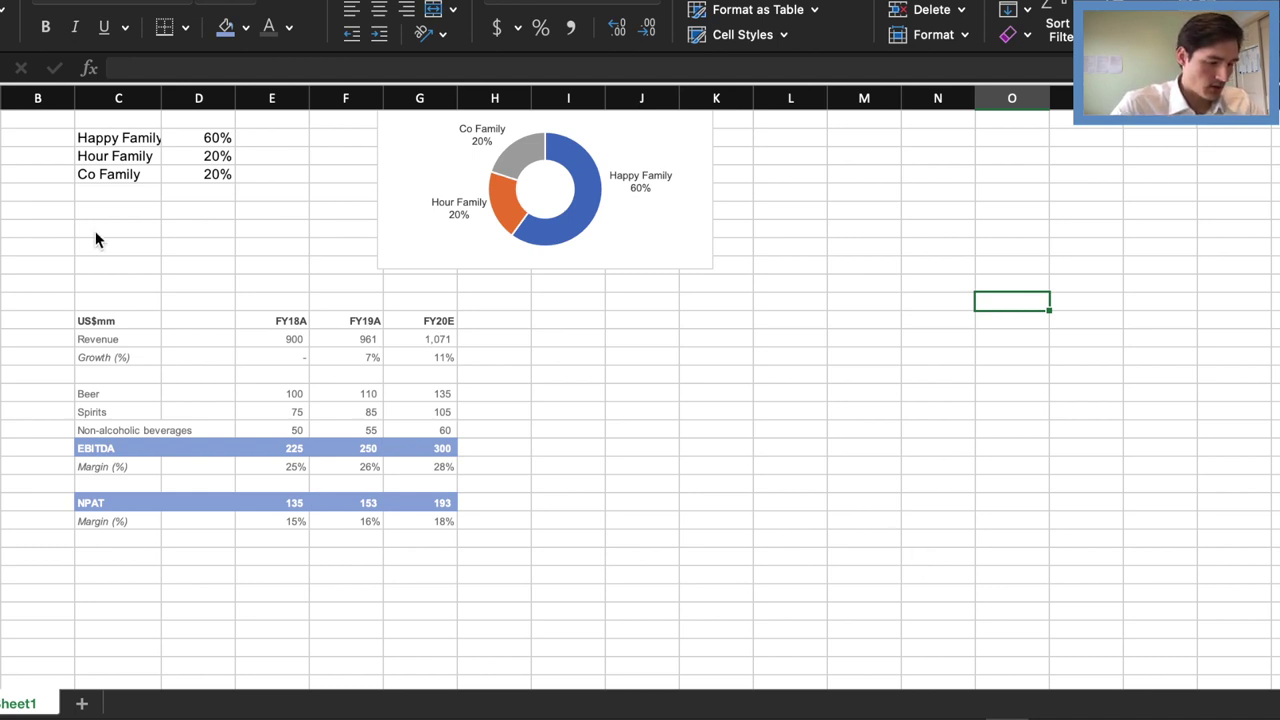
pyautogui.moveTo(115, 322); pyautogui.dragTo(437, 509)
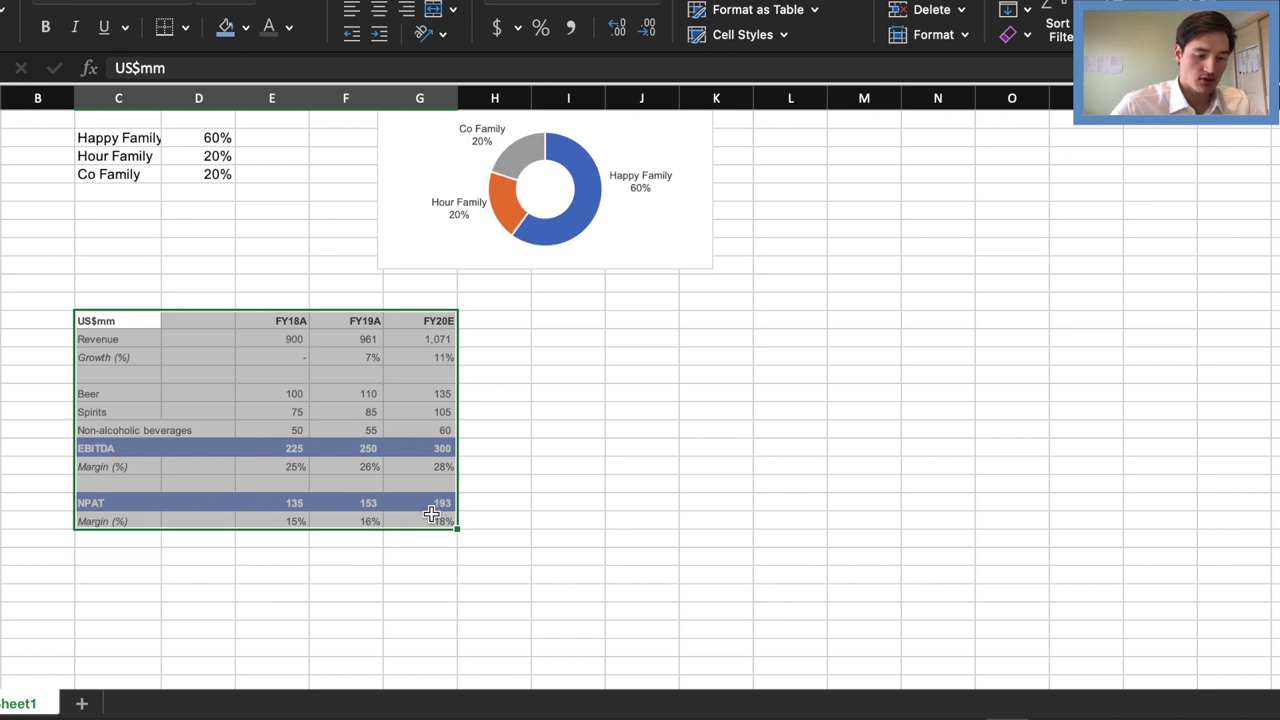
pyautogui.click(489, 517)
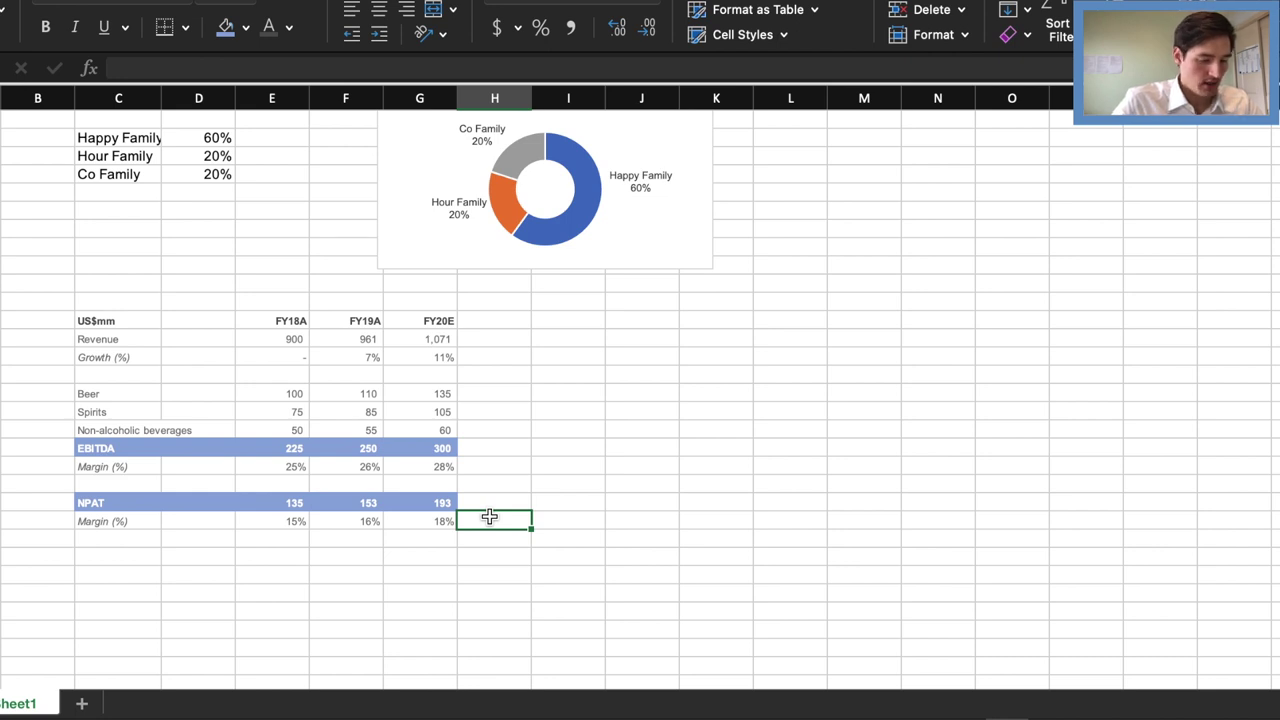
pyautogui.press('Left')
pyautogui.hotkey('shift', 'Up')
pyautogui.hotkey('shift', 'Left')
pyautogui.hotkey('shift', 'Left')
pyautogui.hotkey('shift', 'Left')
pyautogui.hotkey('shift', 'Up')
pyautogui.hotkey('shift', 'Up')
pyautogui.hotkey('shift', 'Up')
pyautogui.hotkey('shift', 'Left')
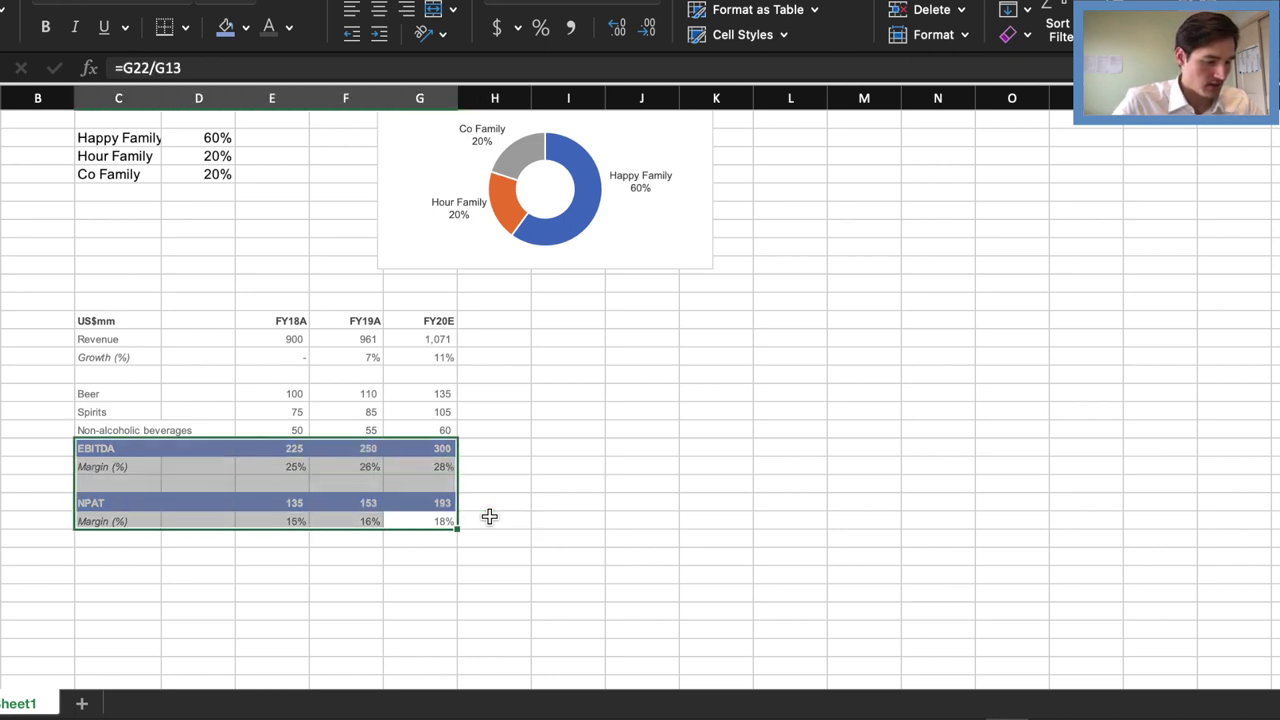
pyautogui.hotkey('shift', 'Up')
pyautogui.hotkey('shift', 'Up')
pyautogui.hotkey('shift', 'Up')
pyautogui.hotkey('shift', 'Up')
pyautogui.hotkey('shift', 'Up')
pyautogui.hotkey('shift', 'Up')
pyautogui.hotkey('shift', 'Up')
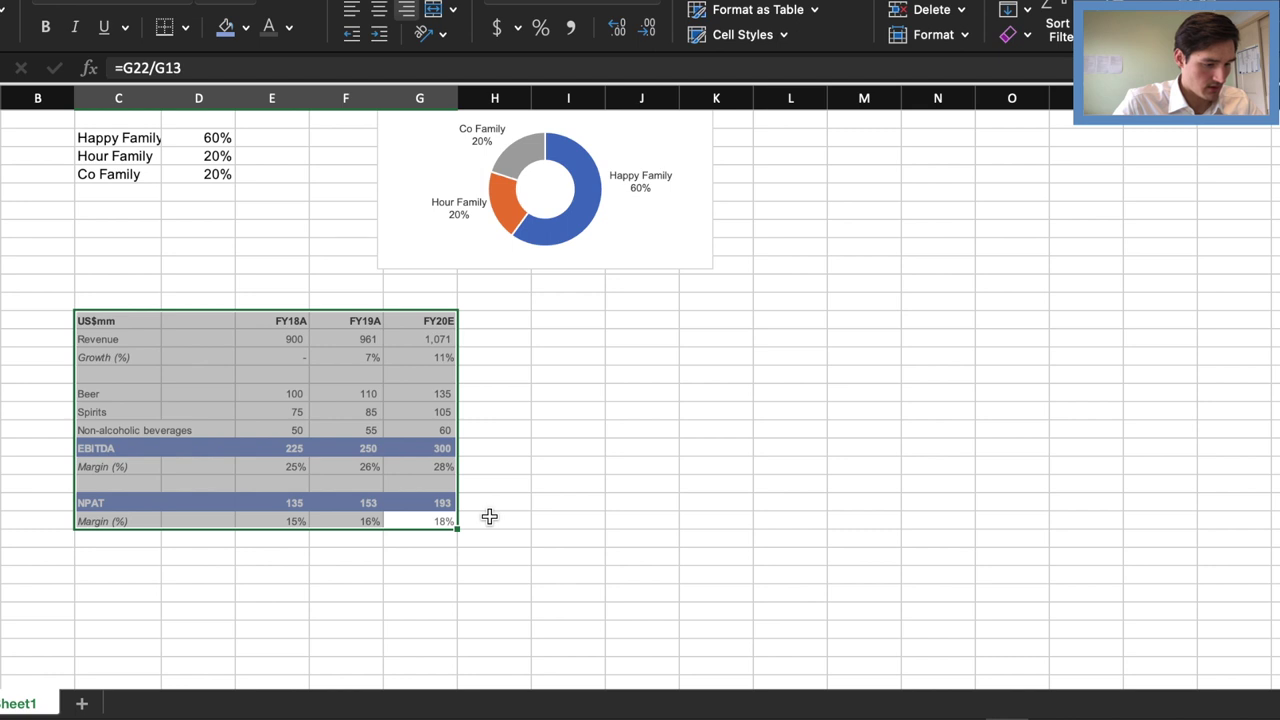
pyautogui.press('super+c')
pyautogui.press('Escape')
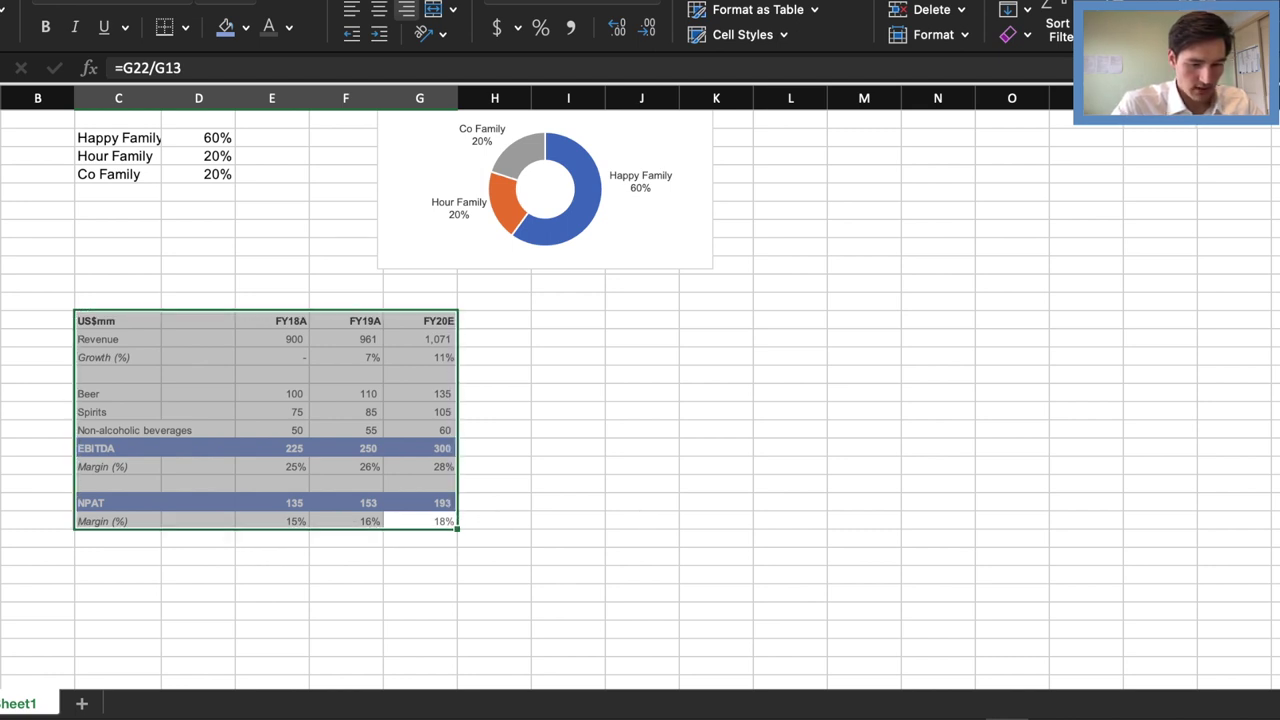
# Paste the financials table with Keep Source Formatting under the Key financials heading on the HappyHour Co. slide
pyautogui.press('super+Tab')
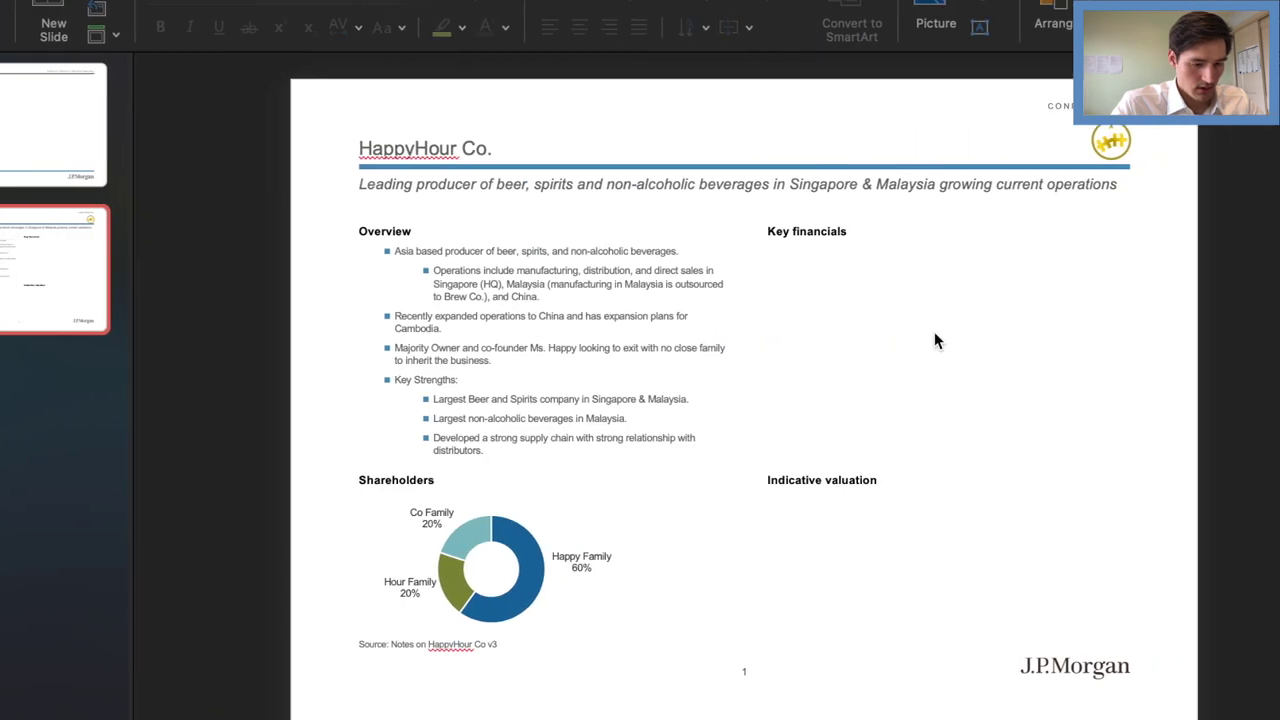
pyautogui.press('super+v')
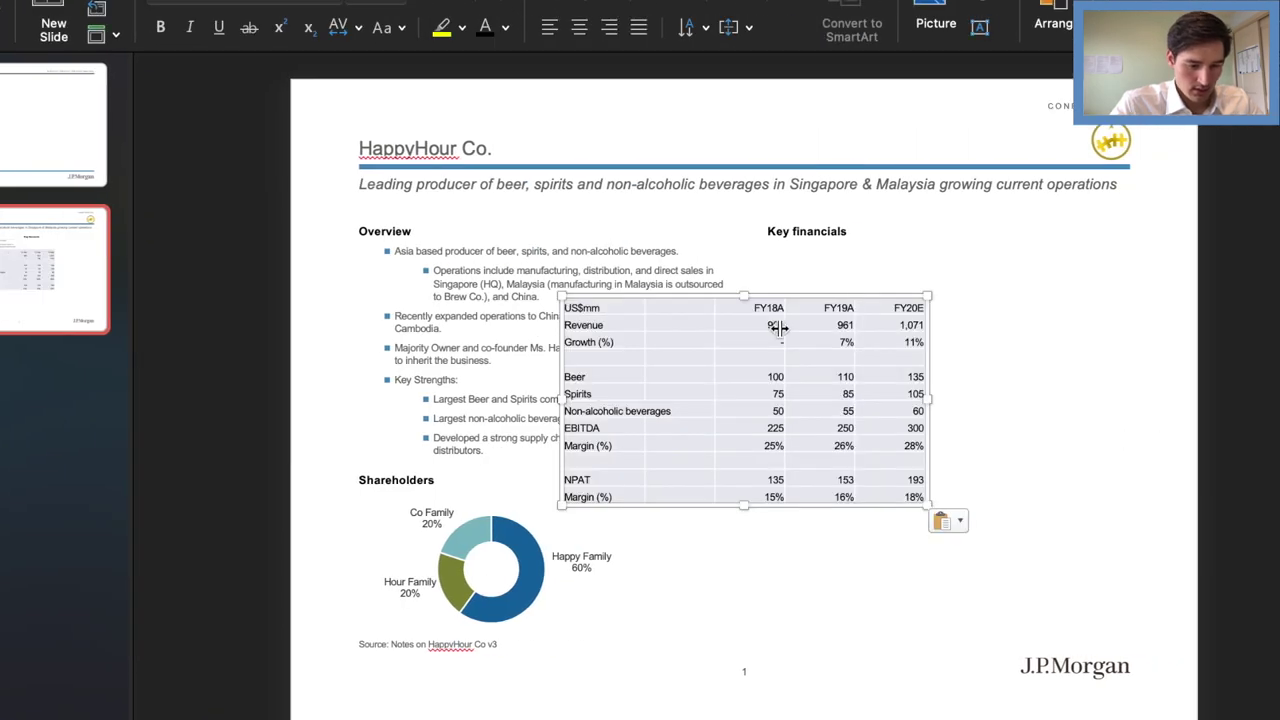
pyautogui.click(944, 524)
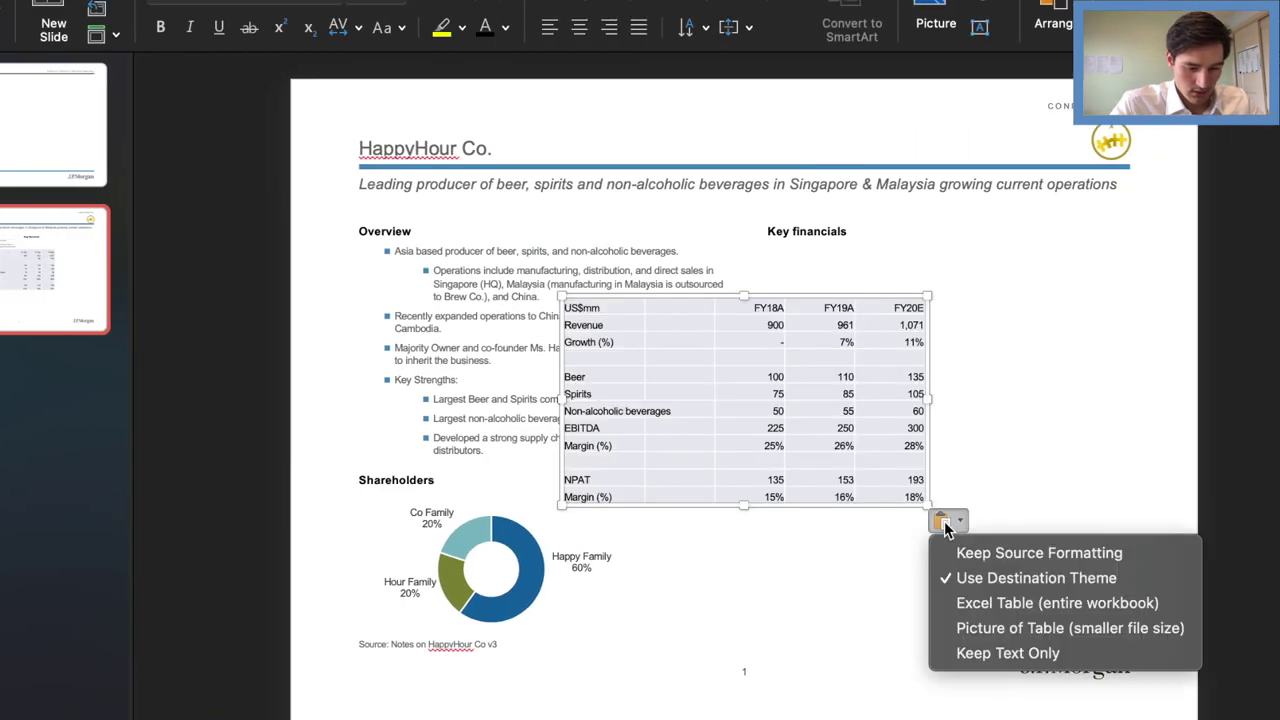
pyautogui.click(992, 558)
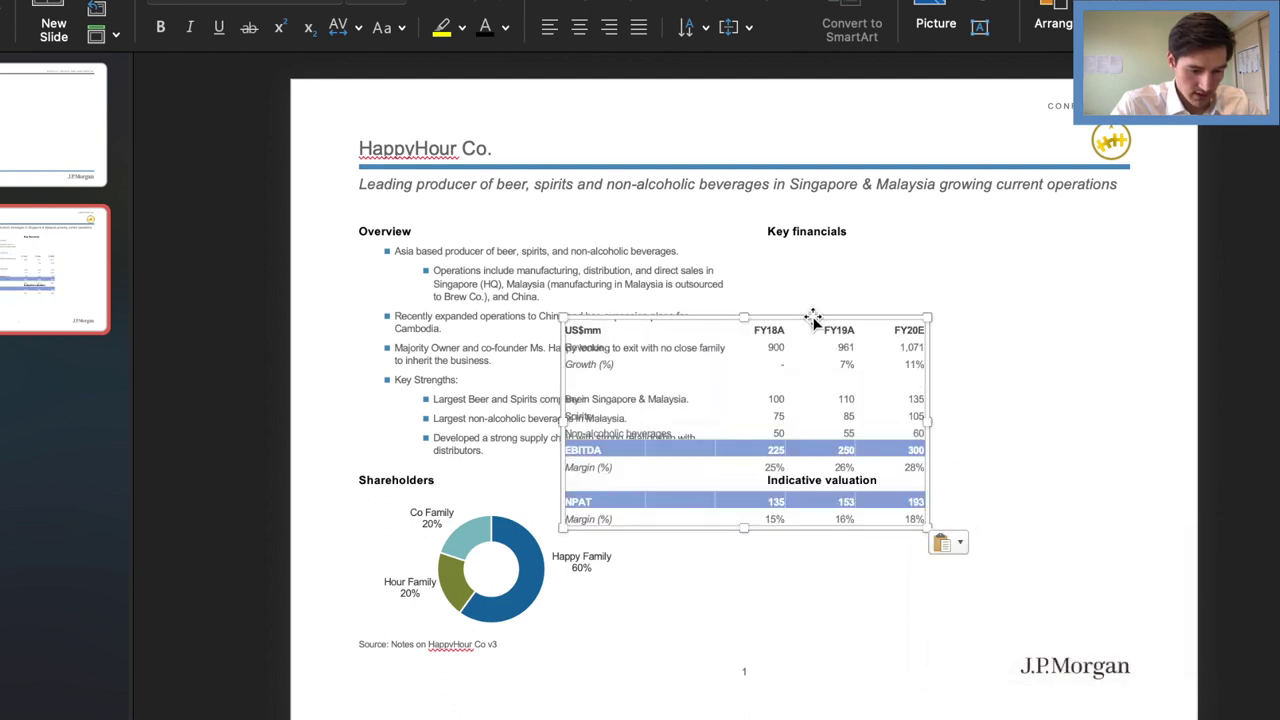
pyautogui.moveTo(813, 318); pyautogui.dragTo(1016, 247)
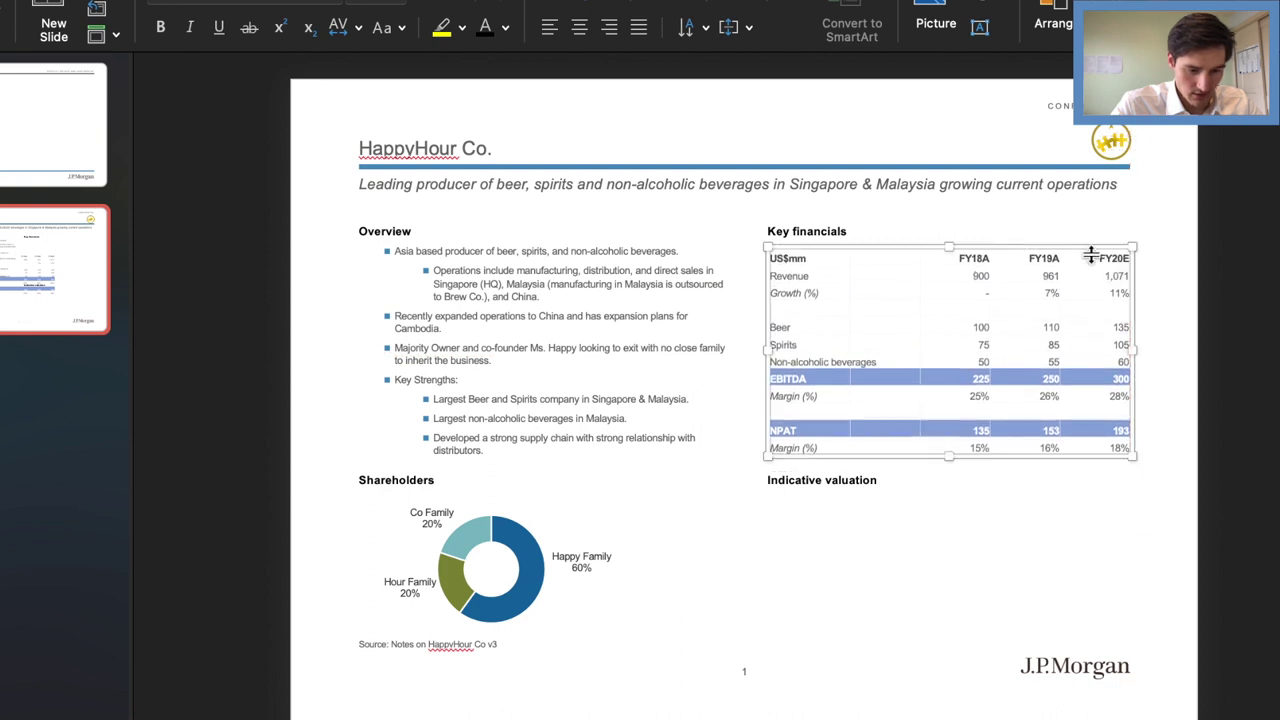
pyautogui.click(1210, 289)
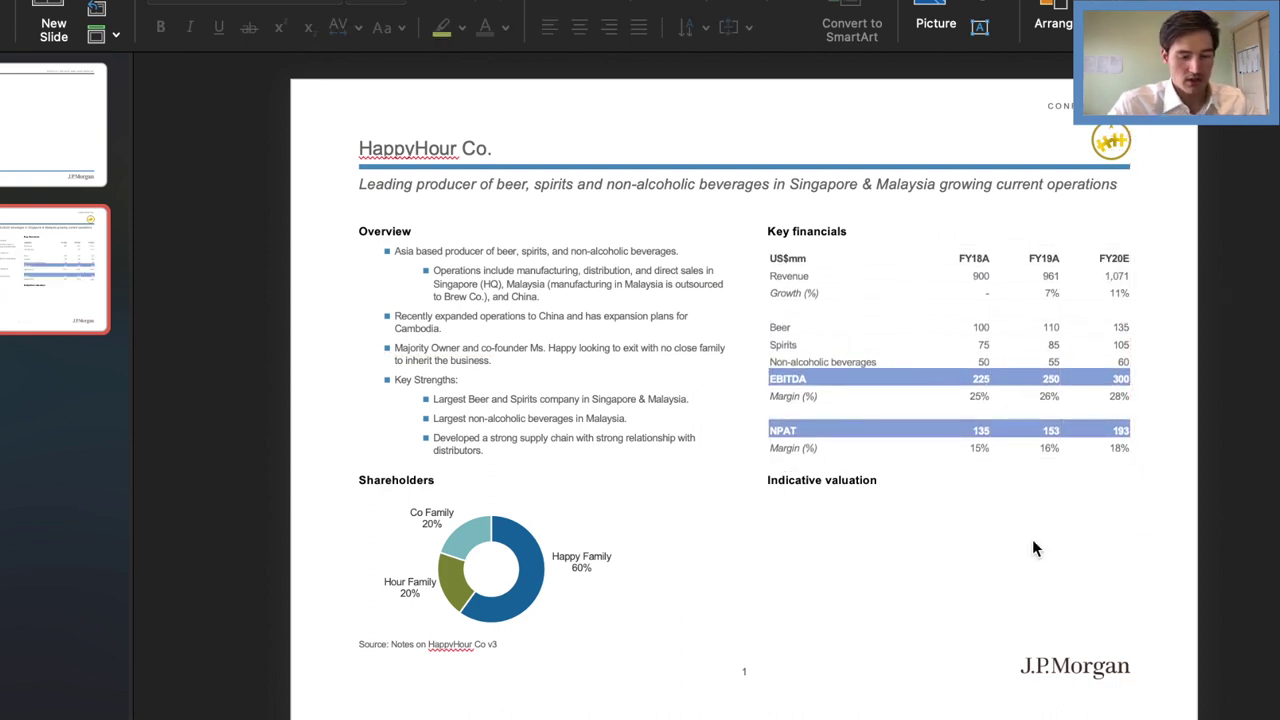
pyautogui.click(778, 483)
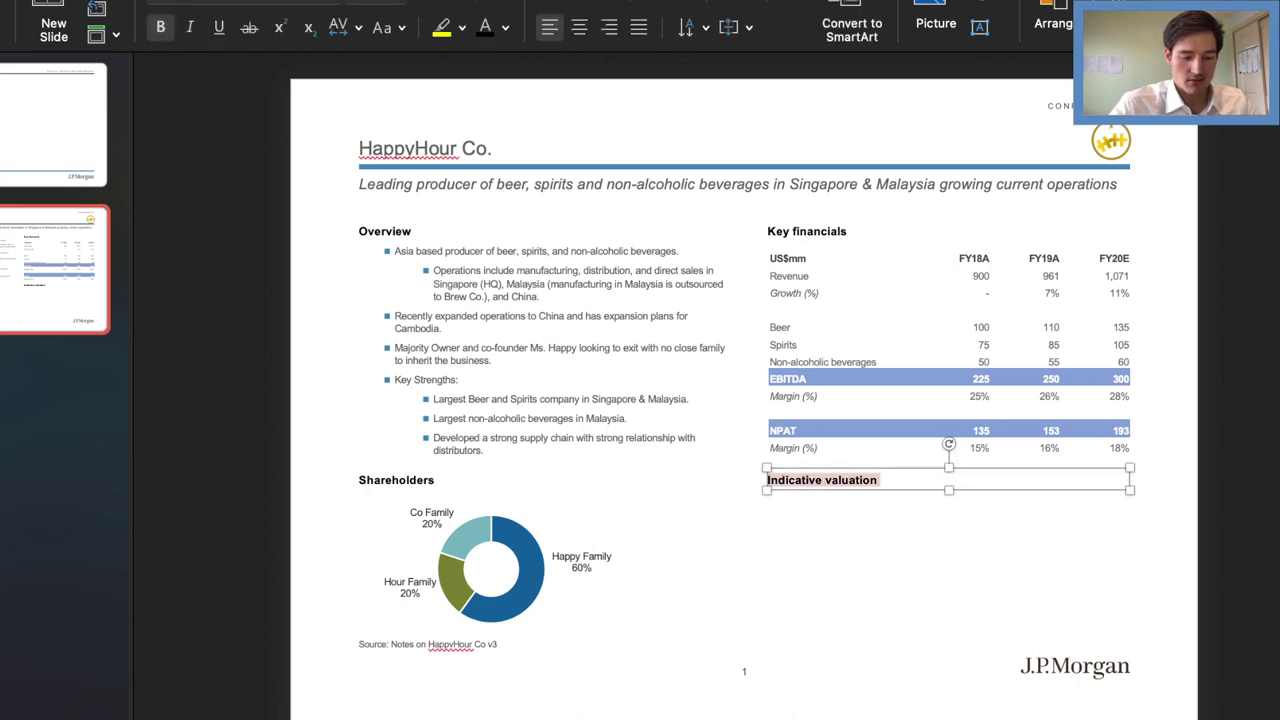
pyautogui.click(1185, 499)
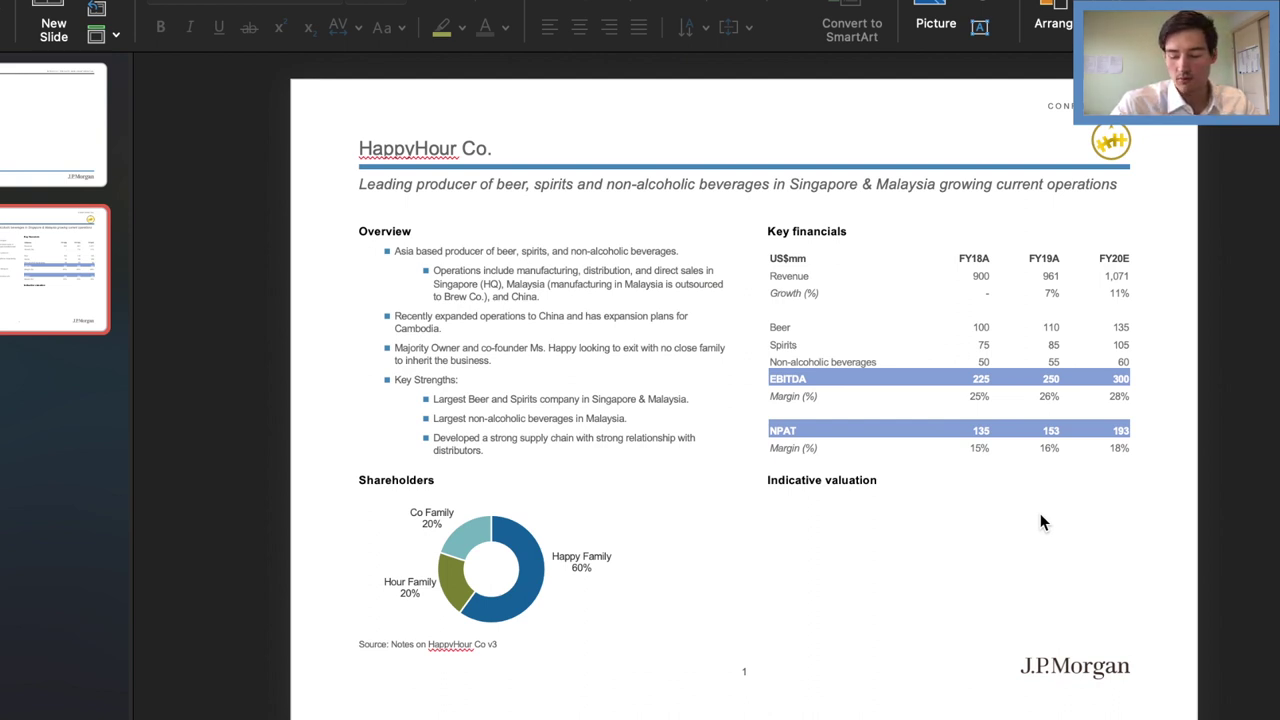
# Start a valuation block below the table with a US$mm header and 2020E EBITDA of 300
pyautogui.hotkey('ctrl', 'Left')
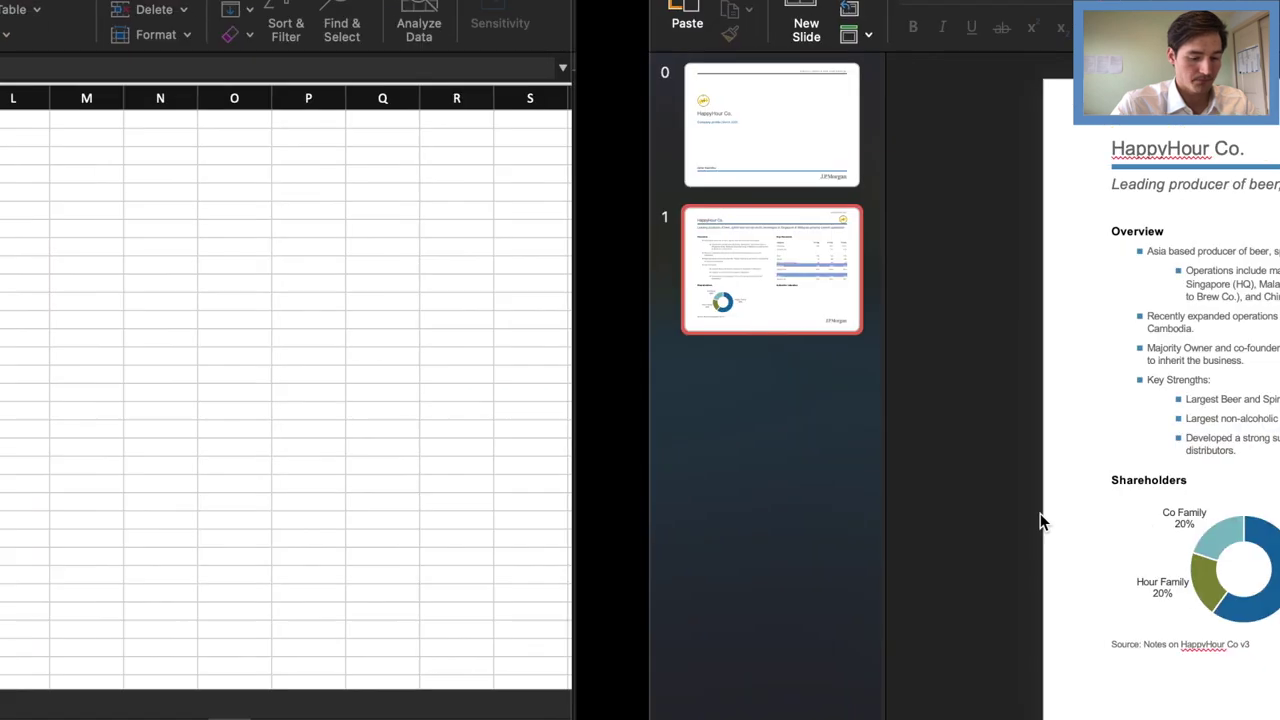
pyautogui.scroll(-5, 565, 511)
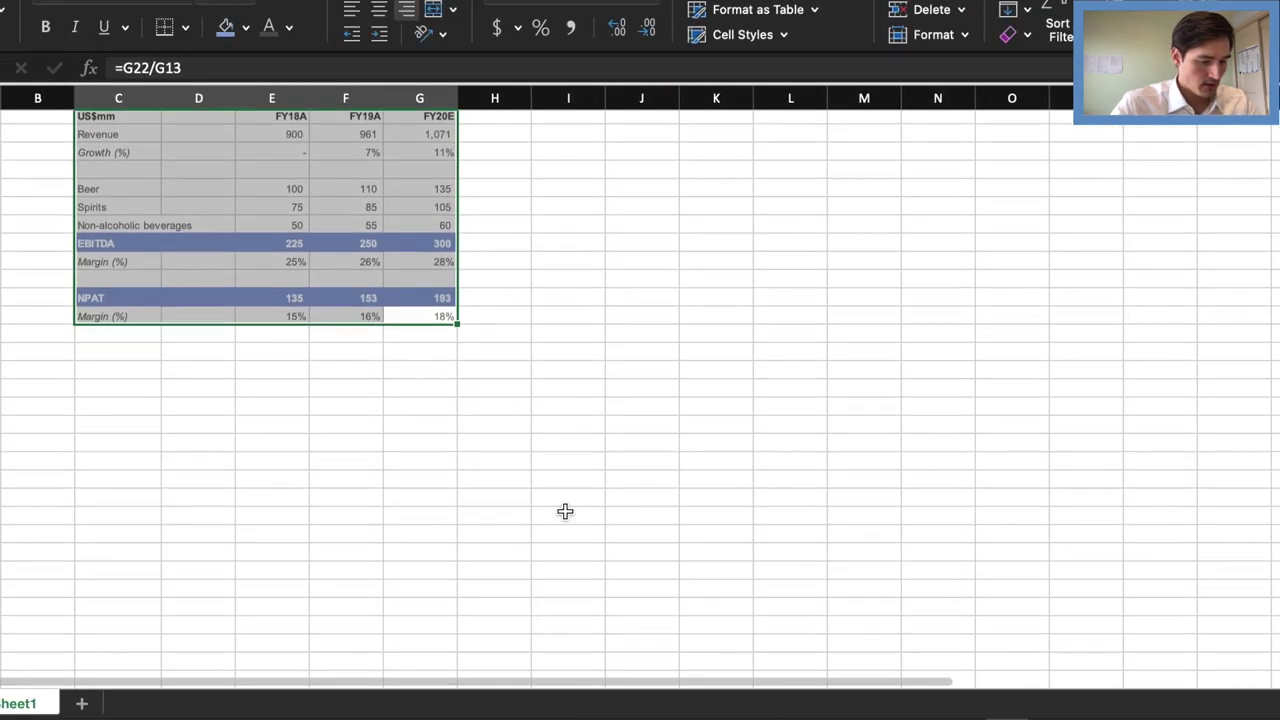
pyautogui.click(114, 371)
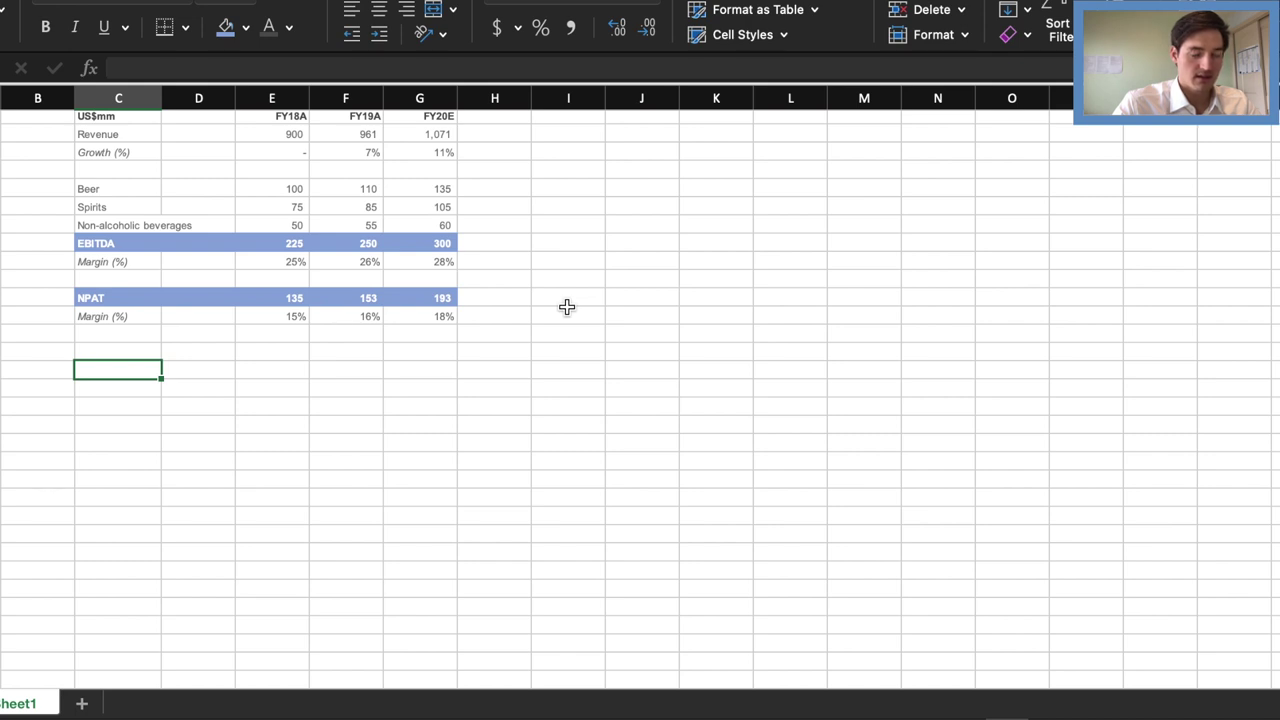
pyautogui.write('US$mm')
pyautogui.press('Return')
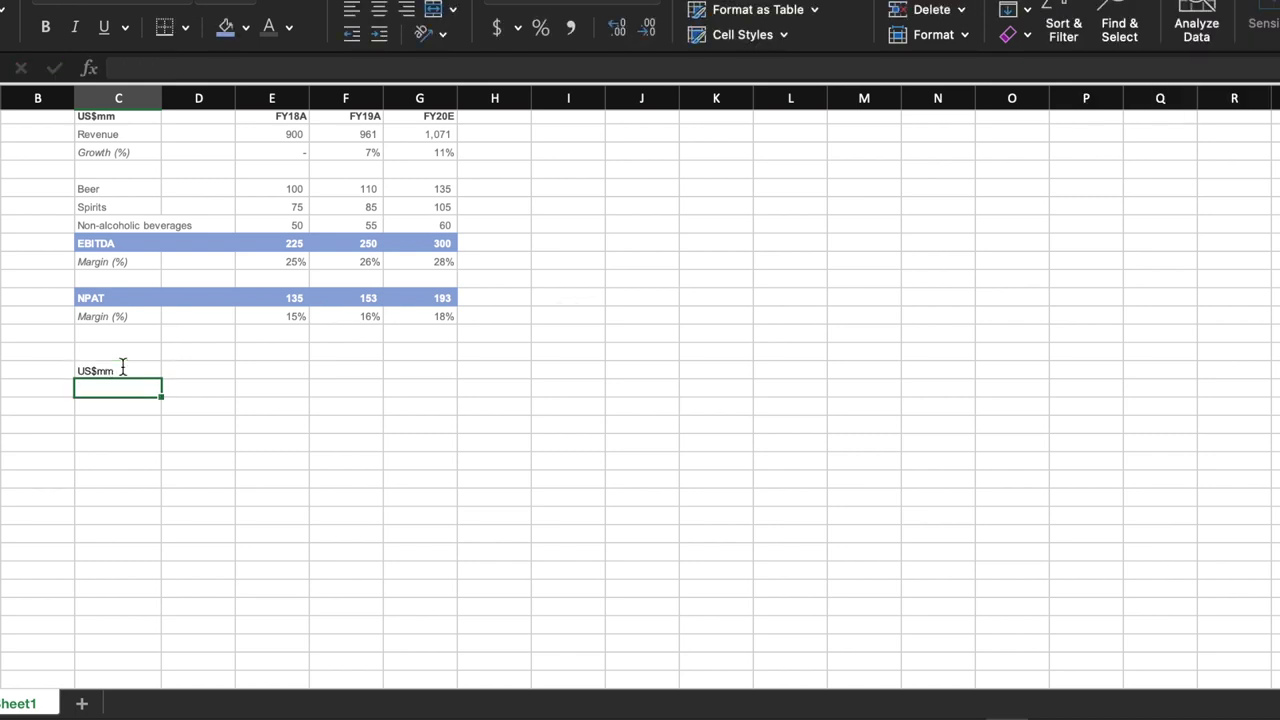
pyautogui.write('2020E EBITDA')
pyautogui.press('Tab')
pyautogui.press('Tab')
pyautogui.press('Tab')
pyautogui.press('Tab')
pyautogui.write('300')
pyautogui.press('Return')
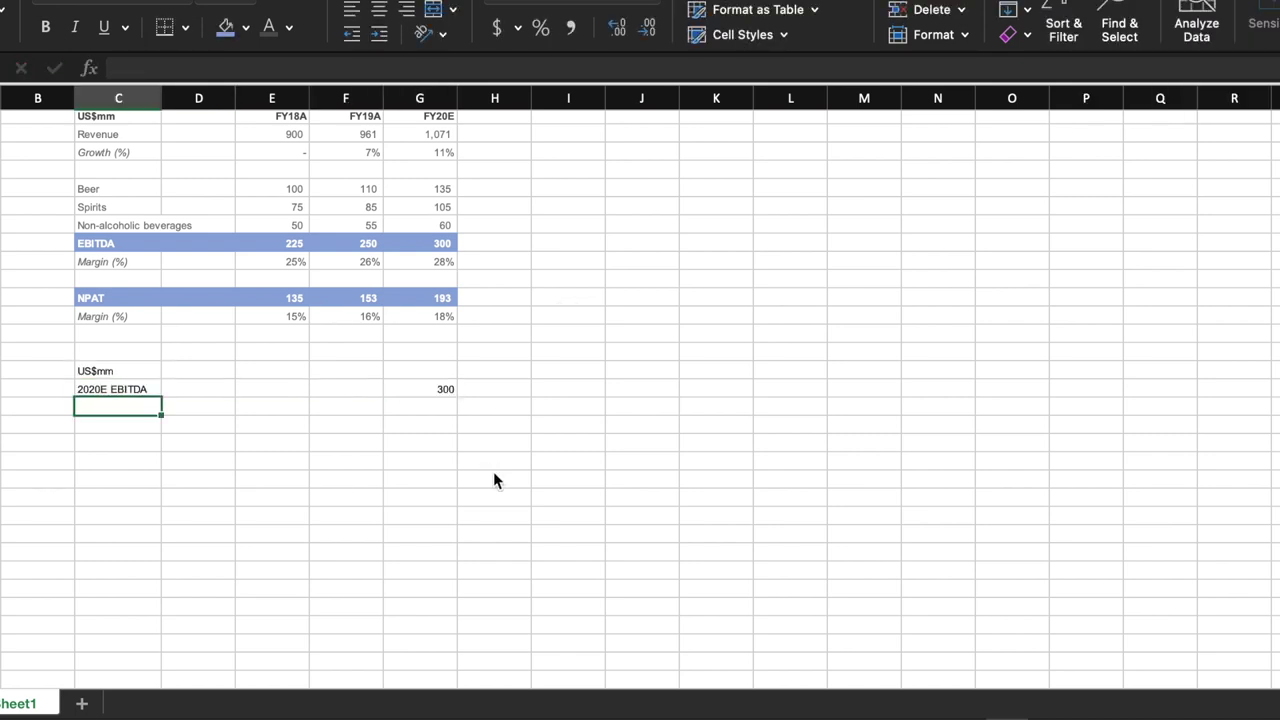
pyautogui.hotkey('ctrl', 'z')
pyautogui.press('Left')
pyautogui.write('300')
pyautogui.press('Return')
pyautogui.press('Left')
pyautogui.press('Left')
pyautogui.press('Left')
# Add an italic Growth (%) row with 20%
pyautogui.write('Growth (%)')
pyautogui.press('Tab')
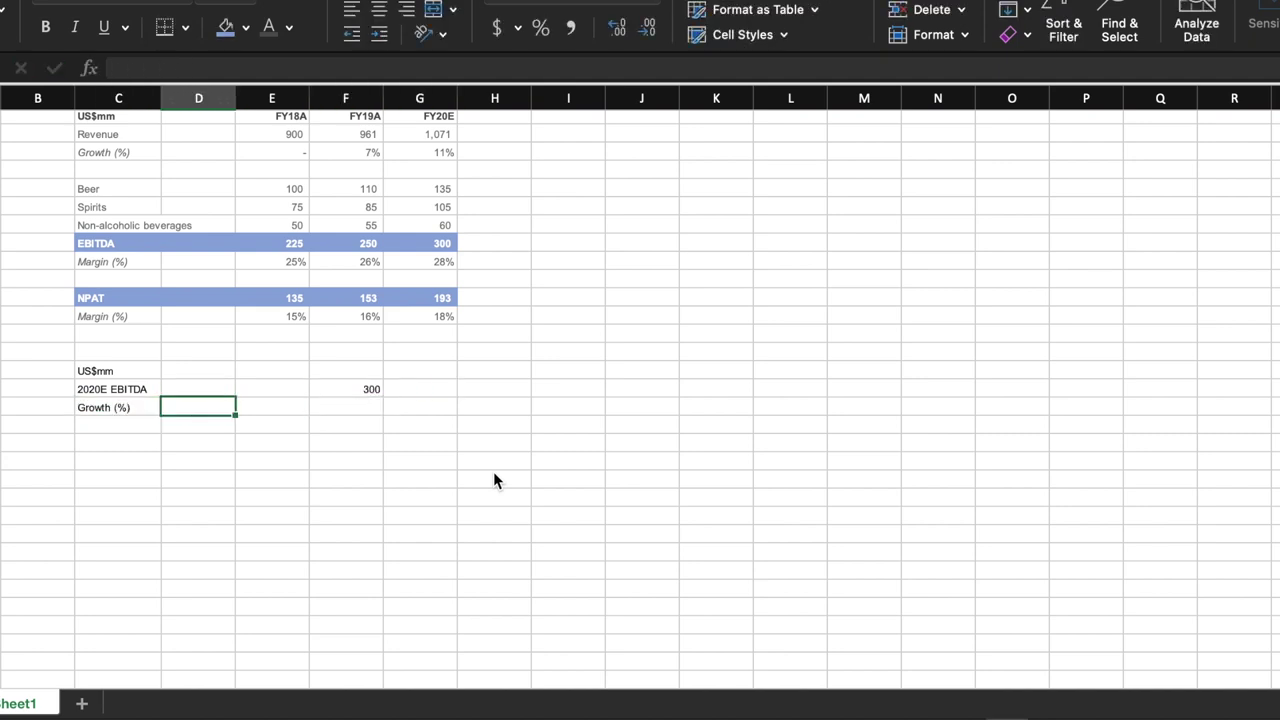
pyautogui.press('Tab')
pyautogui.press('Tab')
pyautogui.press('Tab')
pyautogui.press('Left')
pyautogui.write('20%')
pyautogui.press('Return')
pyautogui.hotkey('ctrl', 'i')
pyautogui.press('Left')
# Add EV/EBITDA Multiple 10.0x - 11.5x and Valuation 3,000 - 3,500 rows
pyautogui.press('Left')
pyautogui.press('Left')
pyautogui.press('Down')
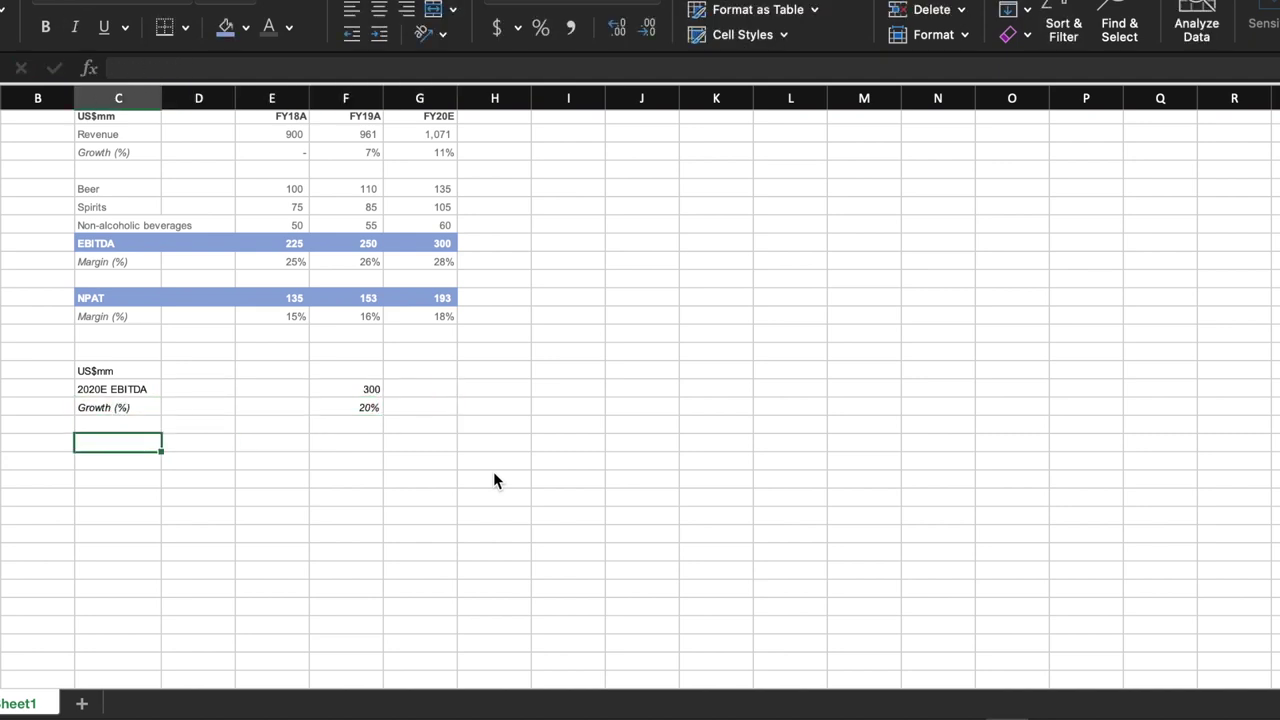
pyautogui.write('EV/EBITDA')
pyautogui.press('Tab')
pyautogui.press('Tab')
pyautogui.press('Left')
pyautogui.press('Left')
pyautogui.click(503, 72)
pyautogui.write('Mult')
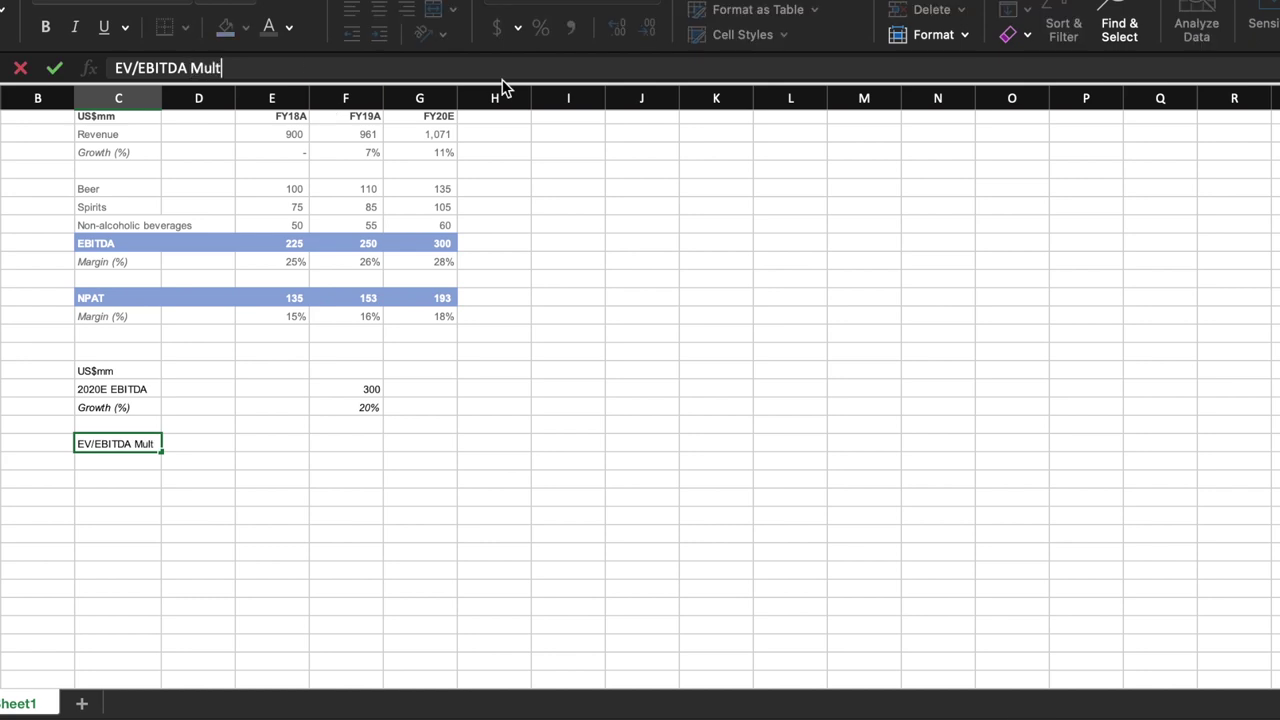
pyautogui.write('iple')
pyautogui.press('Tab')
pyautogui.press('Tab')
pyautogui.press('Tab')
pyautogui.write('10.0x - 11.5x')
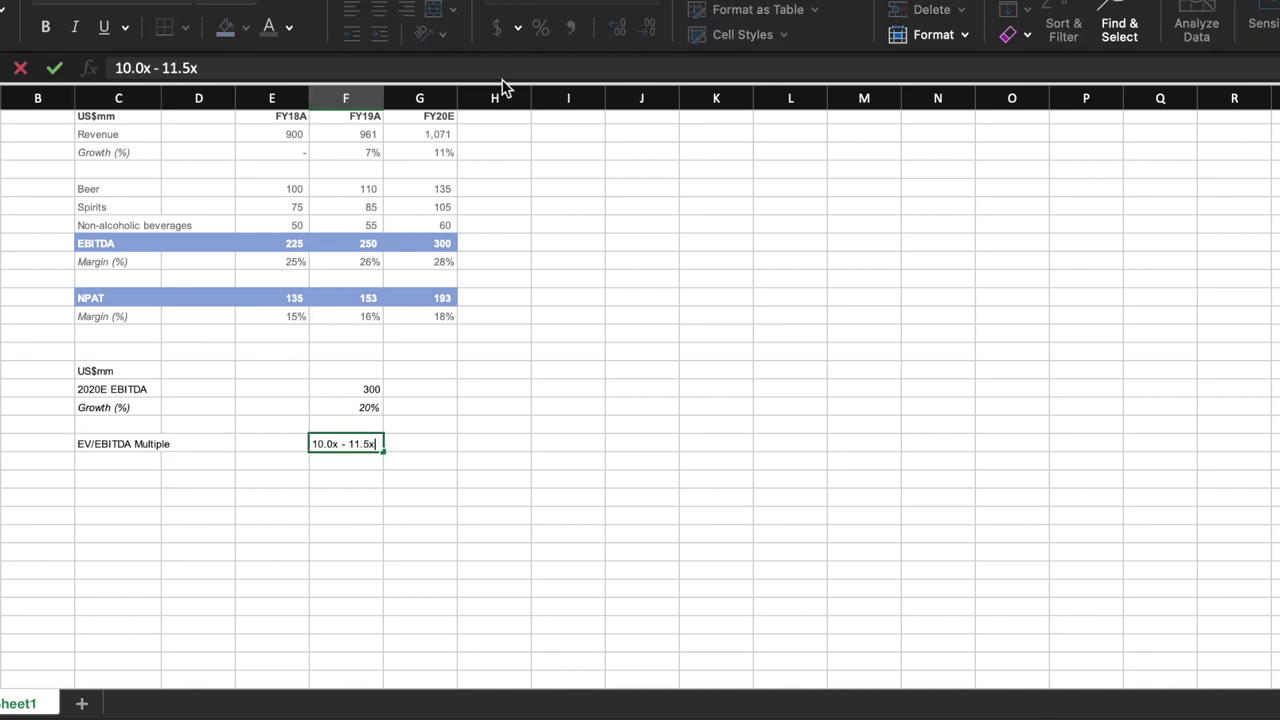
pyautogui.press('Return')
pyautogui.write('Valuation')
pyautogui.press('Tab')
pyautogui.press('Tab')
pyautogui.press('Tab')
pyautogui.write('3,000 - ')
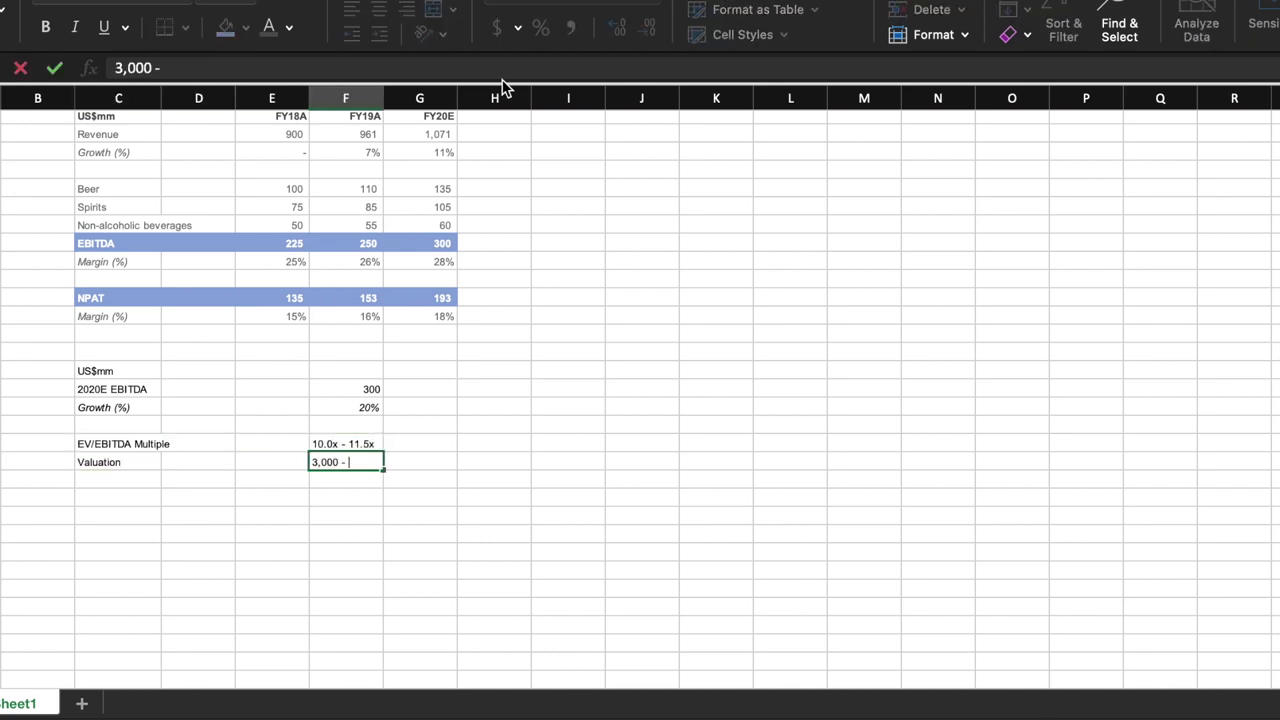
pyautogui.write('3,500')
pyautogui.press('Return')
# Rename the label to Valuation Range and bold that row and the US$mm header
pyautogui.press('Up')
pyautogui.write('Valuation Range')
pyautogui.press('Up')
pyautogui.press('Down')
pyautogui.hotkey('shift', 'Right')
pyautogui.hotkey('shift', 'Right')
pyautogui.hotkey('shift', 'Right')
pyautogui.hotkey('ctrl', 'b')
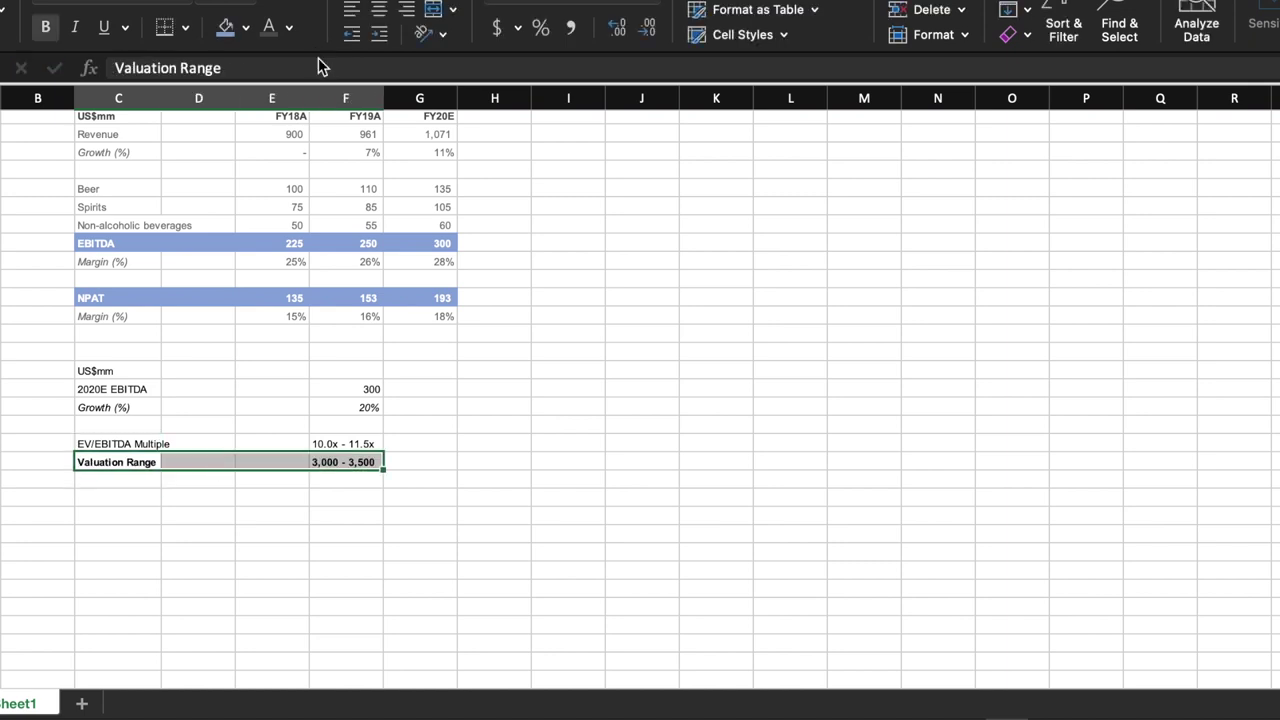
pyautogui.press('Up')
pyautogui.press('Up')
pyautogui.press('Up')
pyautogui.press('Up')
pyautogui.press('Up')
pyautogui.hotkey('shift', 'Right')
pyautogui.hotkey('shift', 'Right')
pyautogui.hotkey('shift', 'Right')
pyautogui.hotkey('ctrl', 'b')
pyautogui.hotkey('shift', 'Left')
pyautogui.hotkey('shift', 'Left')
pyautogui.hotkey('shift', 'Left')
# Italicise the two Margin rows and the Growth row in the financials table
pyautogui.scroll(5, 569, 338)
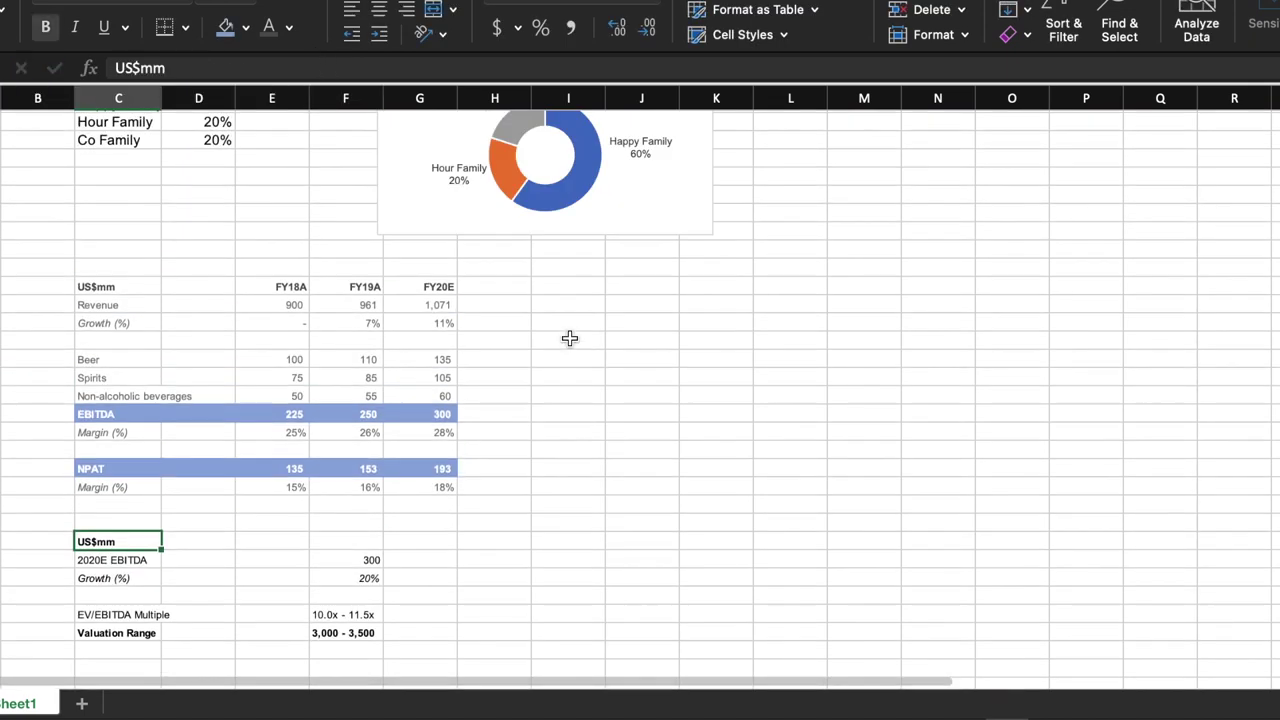
pyautogui.press('Up')
pyautogui.press('Up')
pyautogui.press('Up')
pyautogui.hotkey('shift', 'Right')
pyautogui.hotkey('shift', 'Right')
pyautogui.hotkey('shift', 'Right')
pyautogui.hotkey('shift', 'Right')
pyautogui.hotkey('ctrl', 'i')
pyautogui.press('Up')
pyautogui.press('Up')
pyautogui.press('Up')
pyautogui.hotkey('shift', 'Right')
pyautogui.hotkey('shift', 'Right')
pyautogui.hotkey('shift', 'Right')
pyautogui.hotkey('shift', 'Right')
pyautogui.hotkey('ctrl', 'i')
pyautogui.press('Up')
pyautogui.press('Up')
pyautogui.press('Up')
pyautogui.press('Up')
pyautogui.press('Up')
pyautogui.press('Up')
pyautogui.hotkey('shift', 'Right')
pyautogui.hotkey('shift', 'Right')
pyautogui.hotkey('shift', 'Right')
pyautogui.hotkey('shift', 'Right')
pyautogui.hotkey('ctrl', 'i')
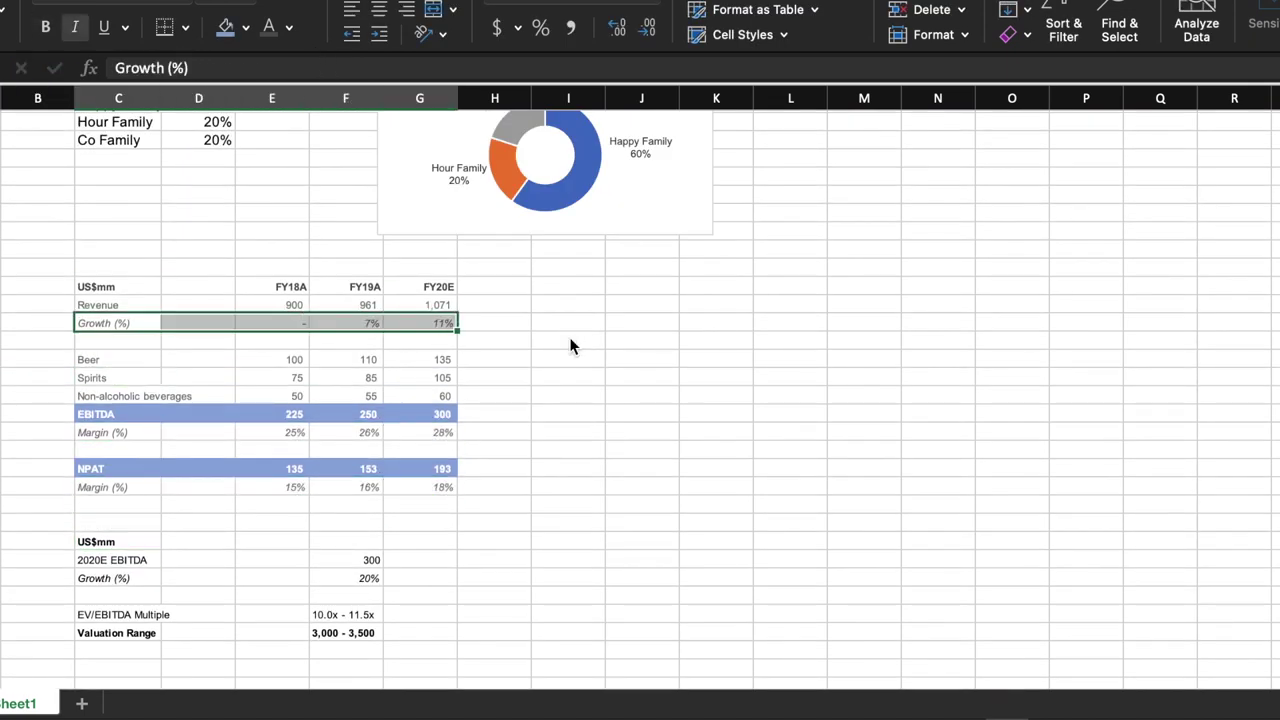
# Underline the valuation header row and give Valuation Range white text on a blue fill
pyautogui.scroll(-3, 569, 337)
pyautogui.moveTo(113, 489); pyautogui.dragTo(360, 490)
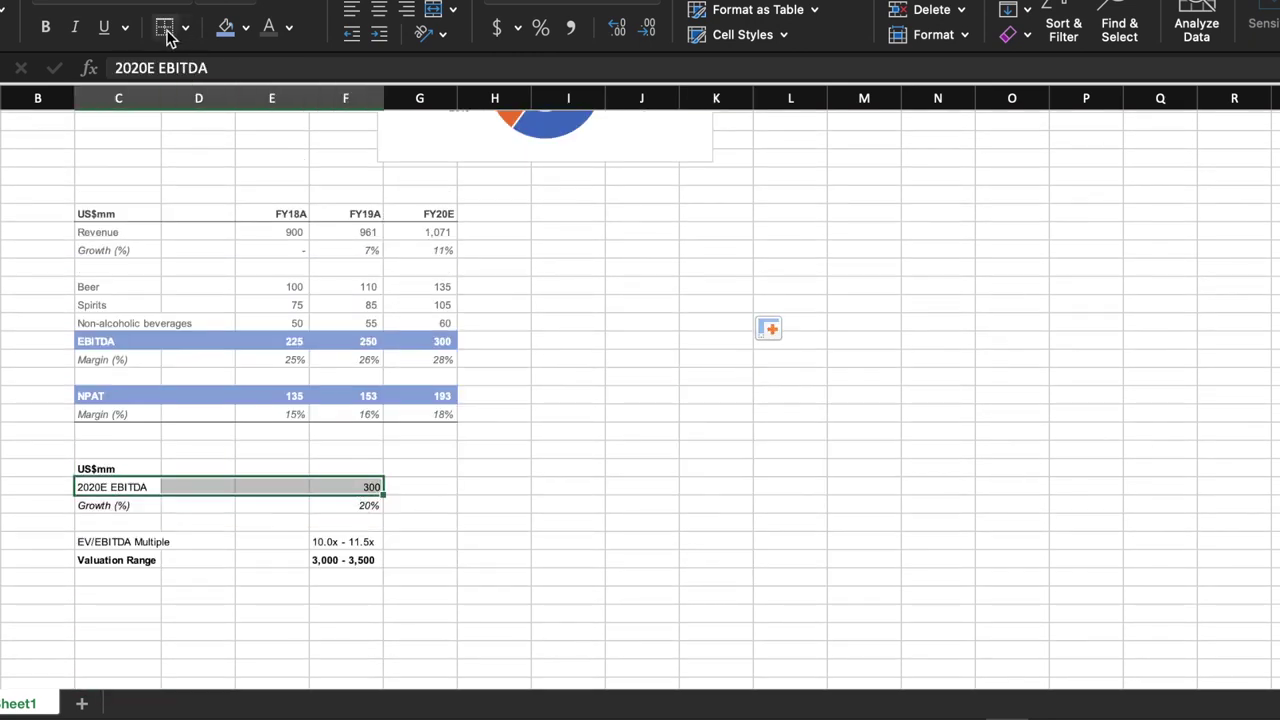
pyautogui.click(243, 617)
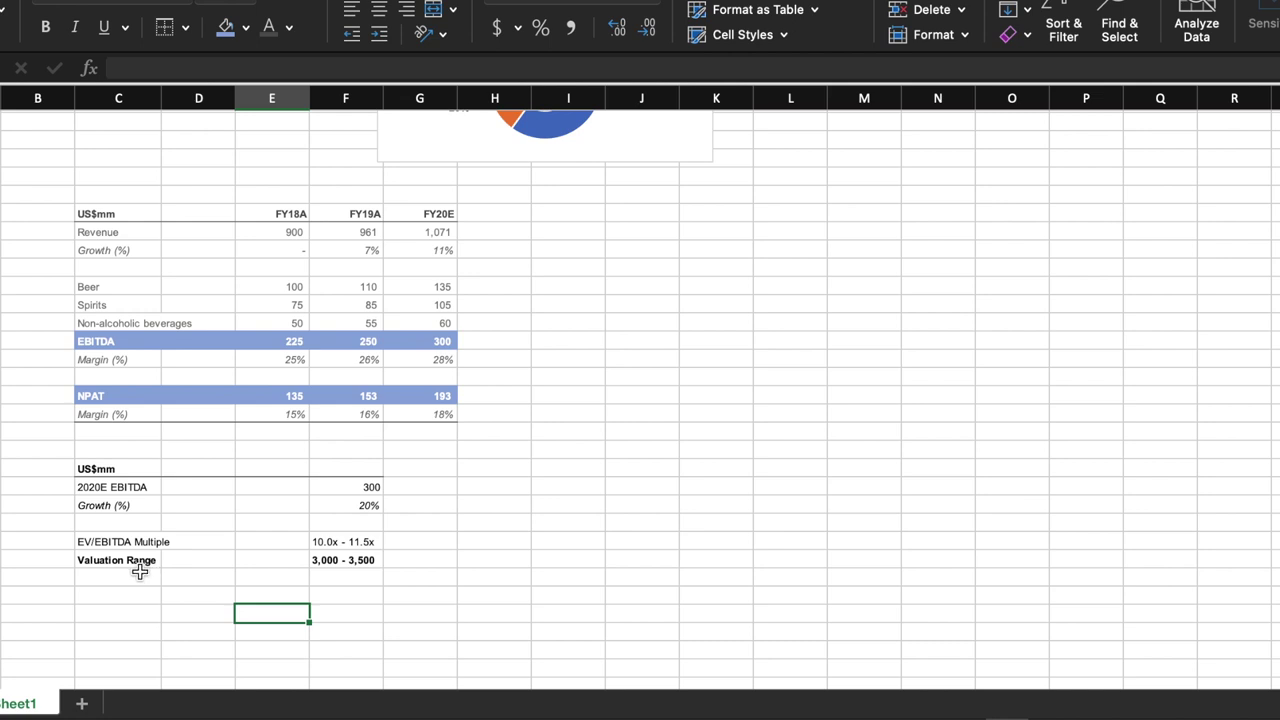
pyautogui.moveTo(122, 577); pyautogui.dragTo(345, 578)
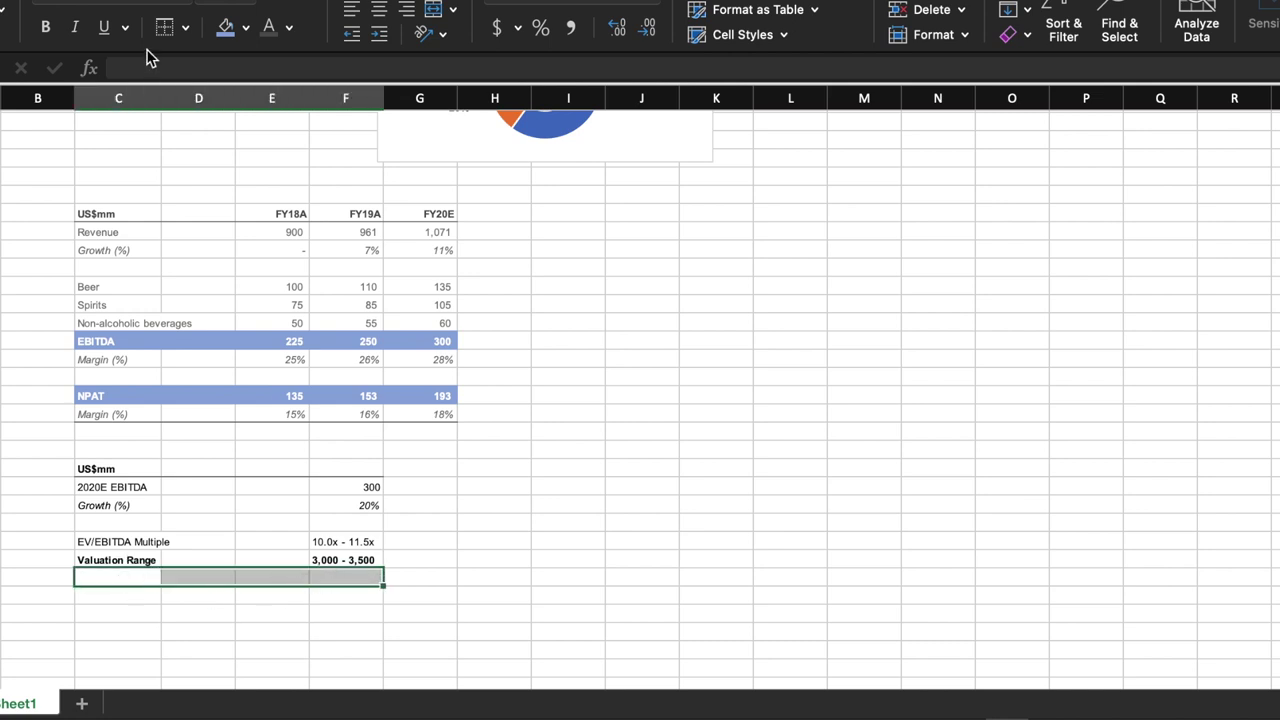
pyautogui.moveTo(150, 560); pyautogui.dragTo(345, 560)
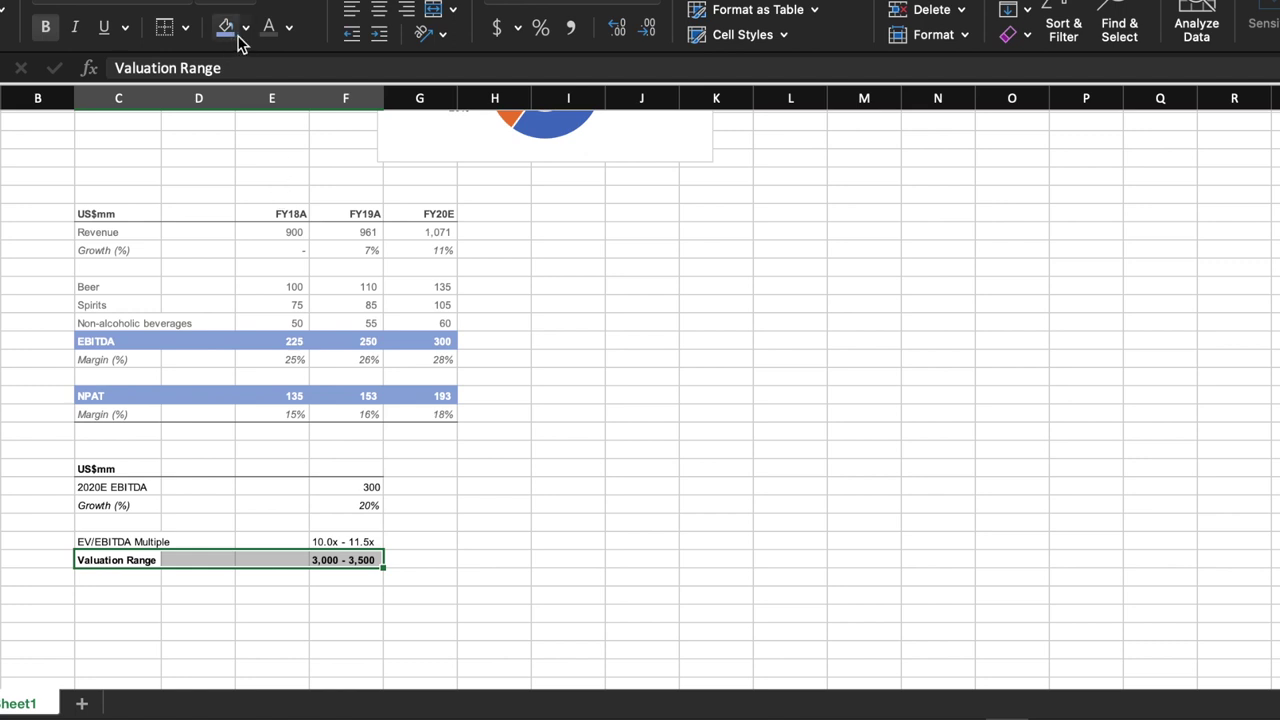
pyautogui.click(290, 28)
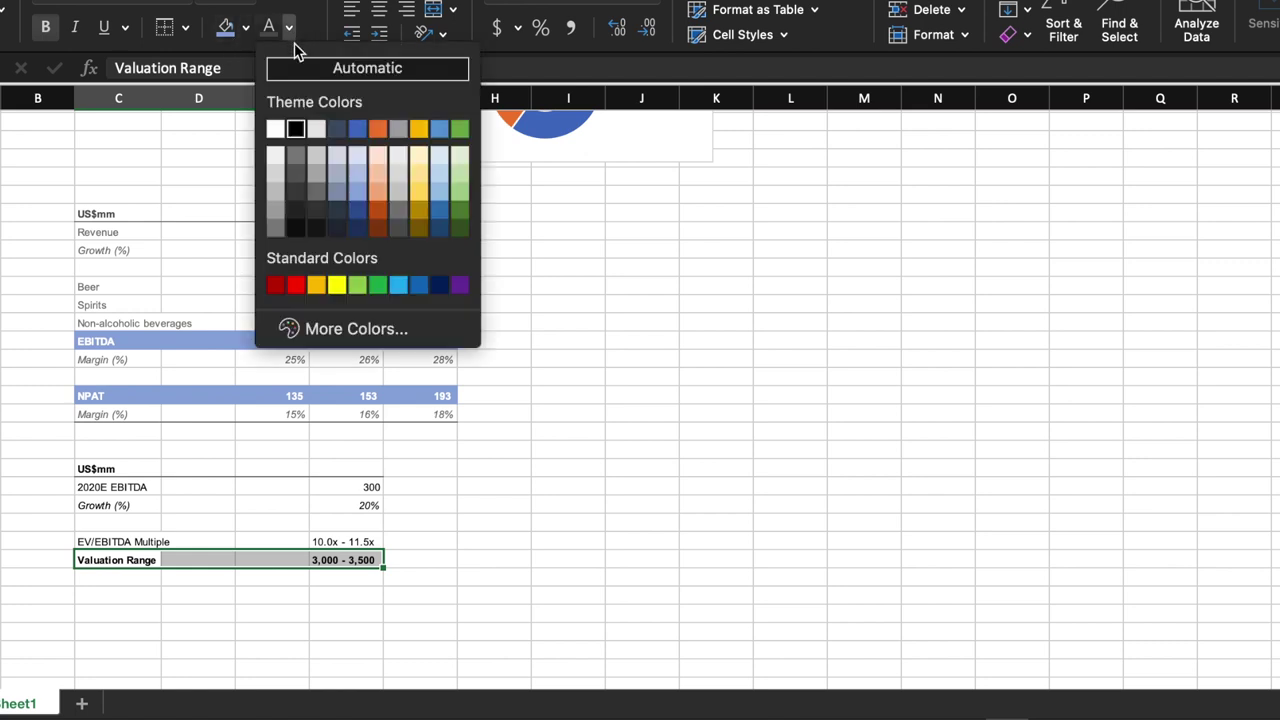
pyautogui.click(275, 131)
pyautogui.click(225, 27)
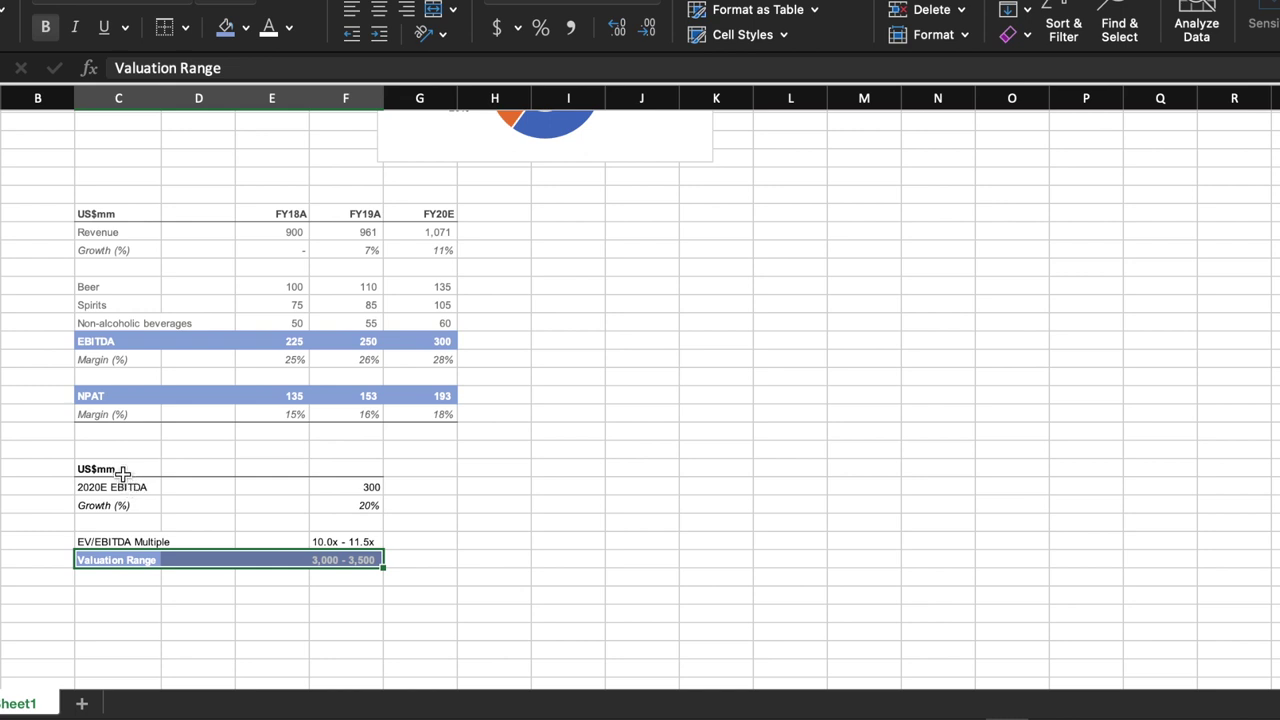
# Make the 2020E EBITDA through EV/EBITDA Multiple rows grey text
pyautogui.moveTo(118, 486); pyautogui.dragTo(368, 540)
pyautogui.click(289, 27)
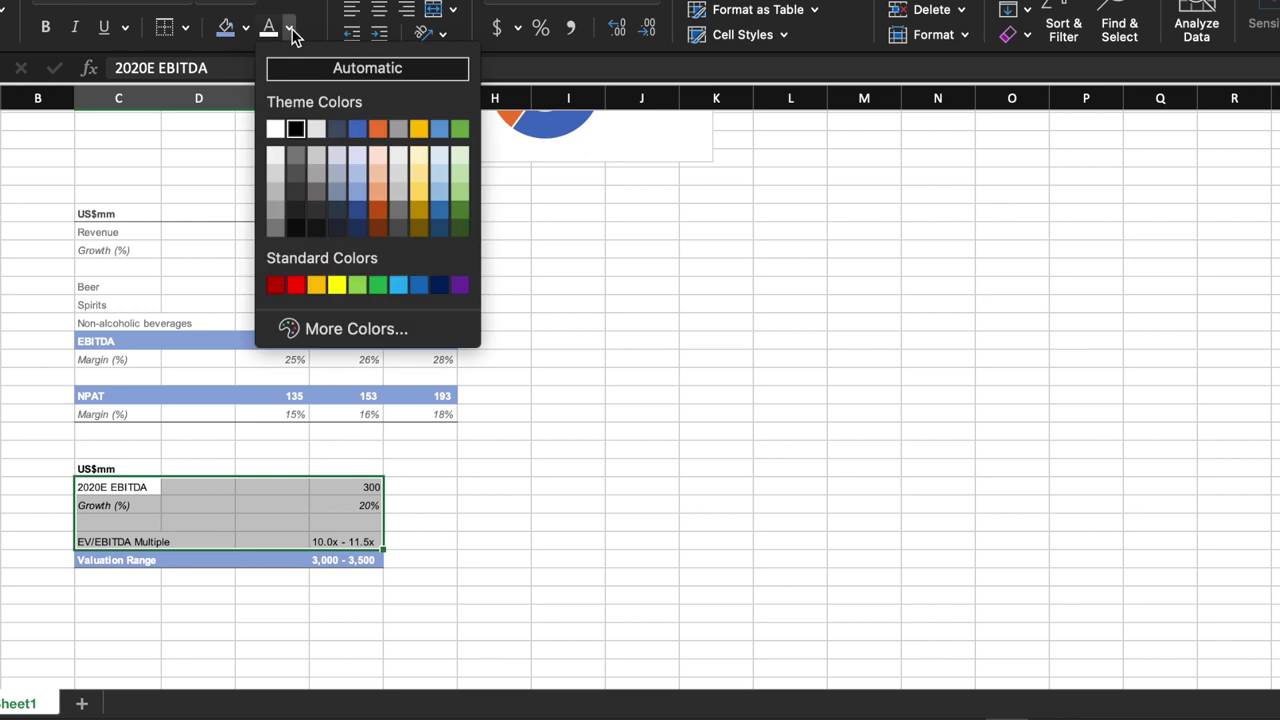
pyautogui.click(399, 212)
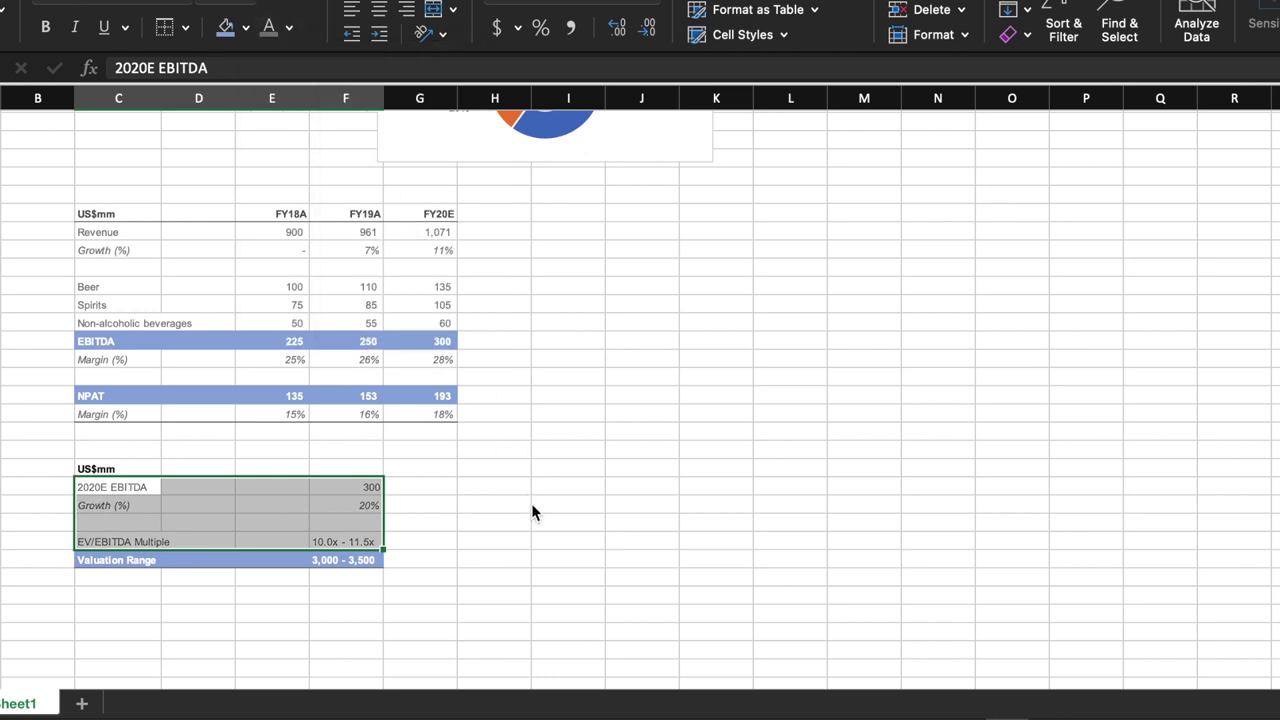
pyautogui.click(531, 503)
pyautogui.click(369, 359)
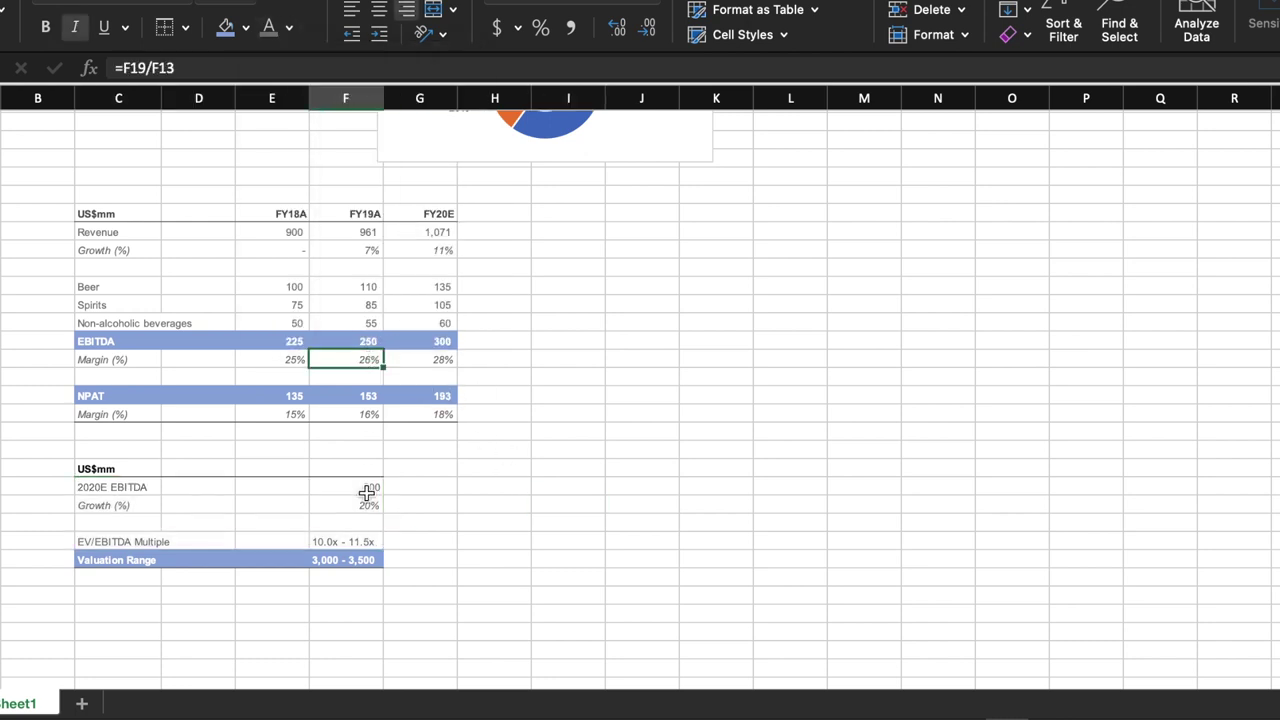
# Set the valuation US$mm header row in grey text to match the main table
pyautogui.moveTo(129, 469); pyautogui.dragTo(337, 471)
pyautogui.click(289, 27)
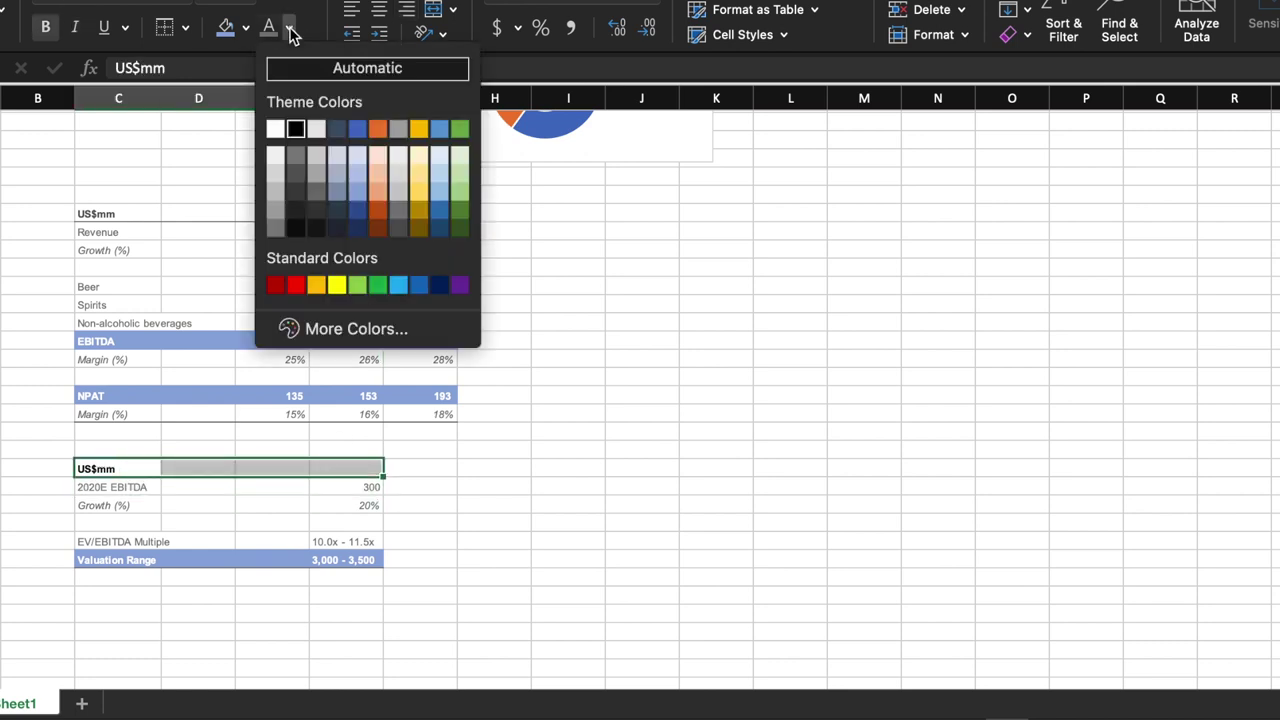
pyautogui.click(405, 229)
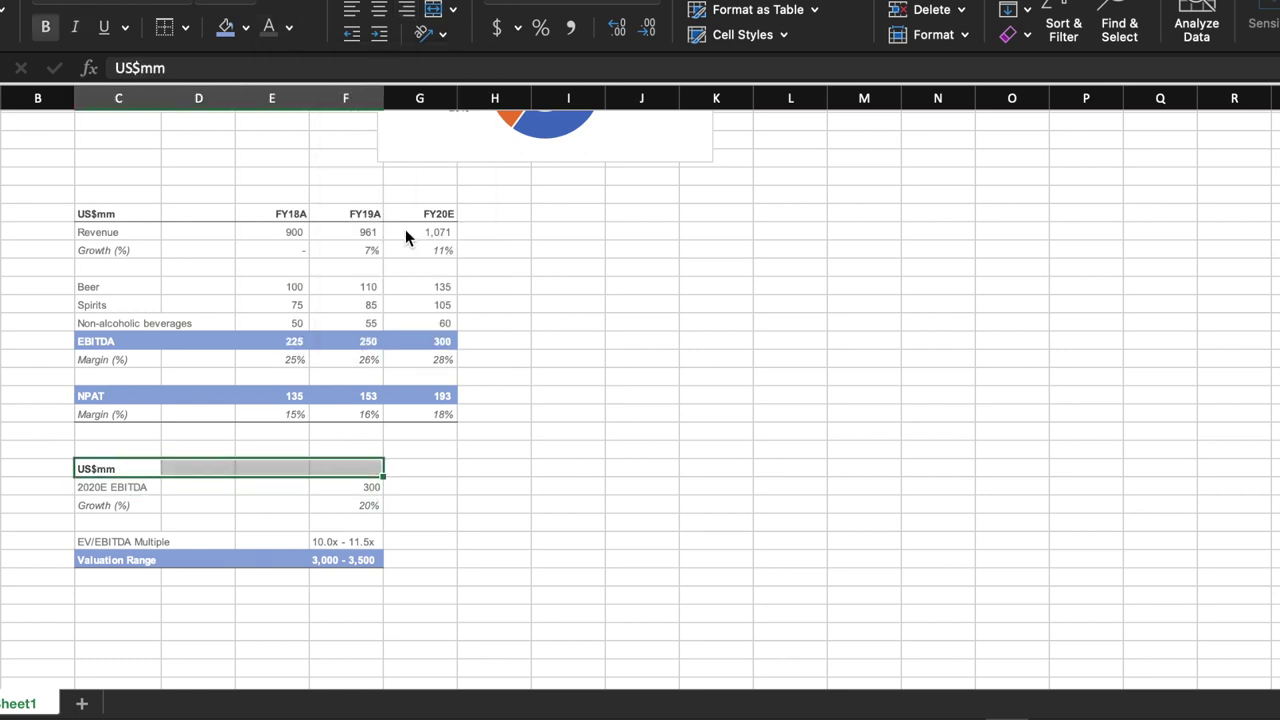
pyautogui.click(134, 217)
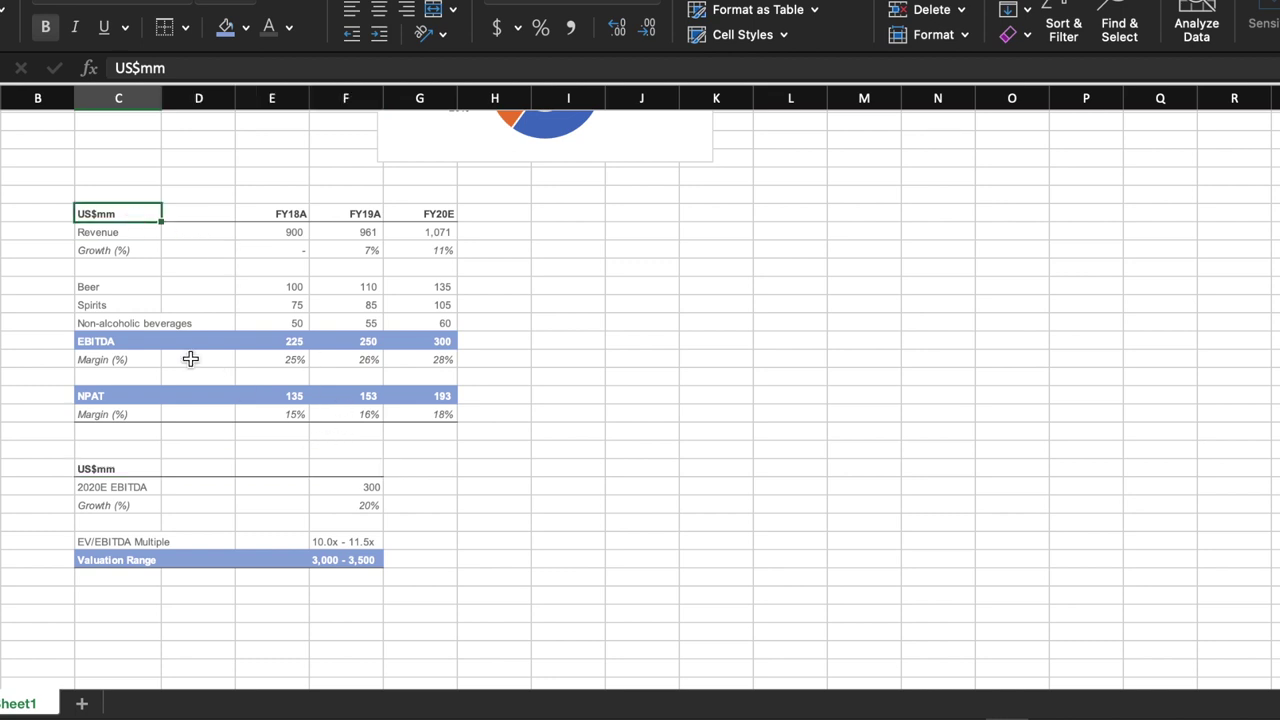
pyautogui.click(489, 488)
pyautogui.scroll(-1, 489, 569)
pyautogui.scroll(1, 368, 530)
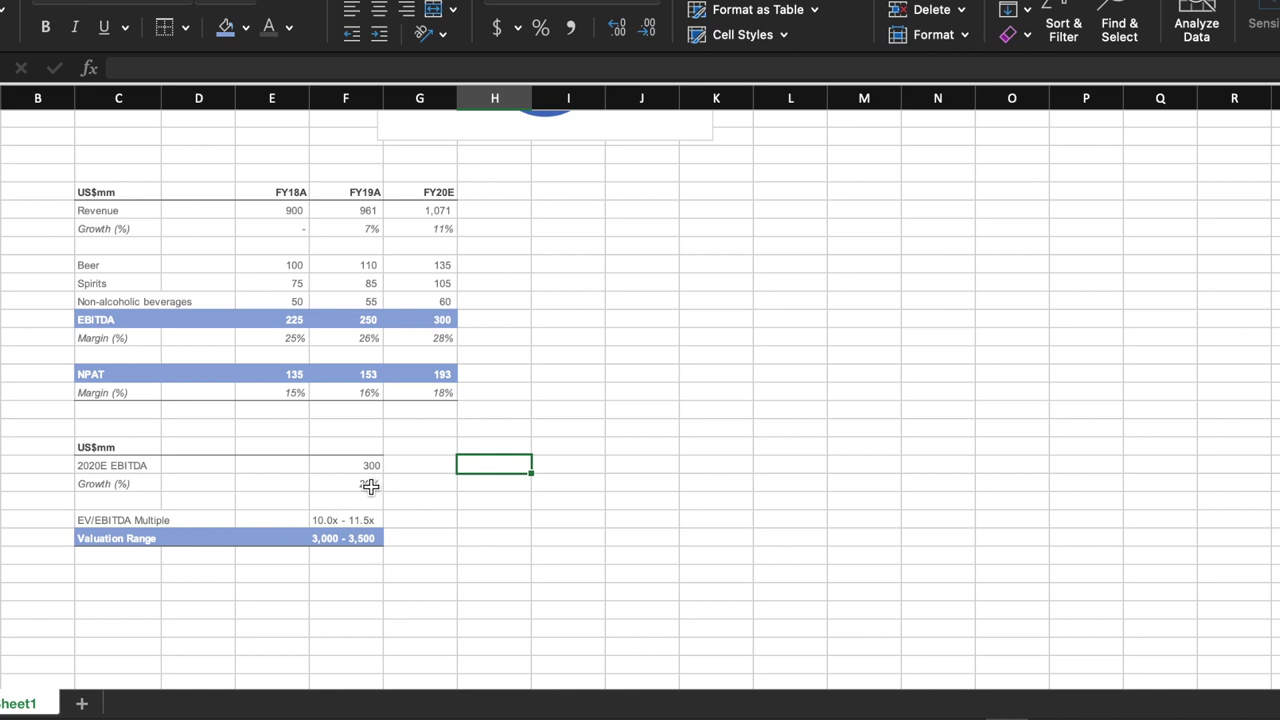
pyautogui.click(366, 484)
pyautogui.click(423, 487)
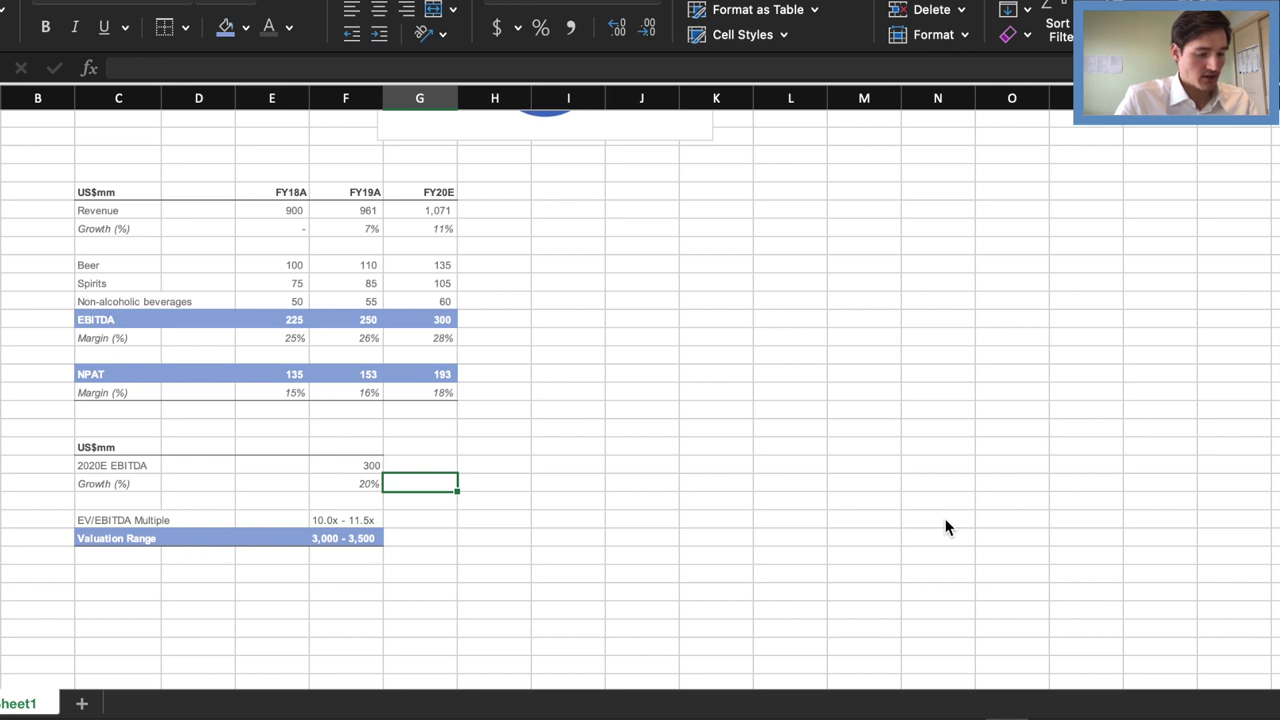
pyautogui.press('Left')
pyautogui.press('Up')
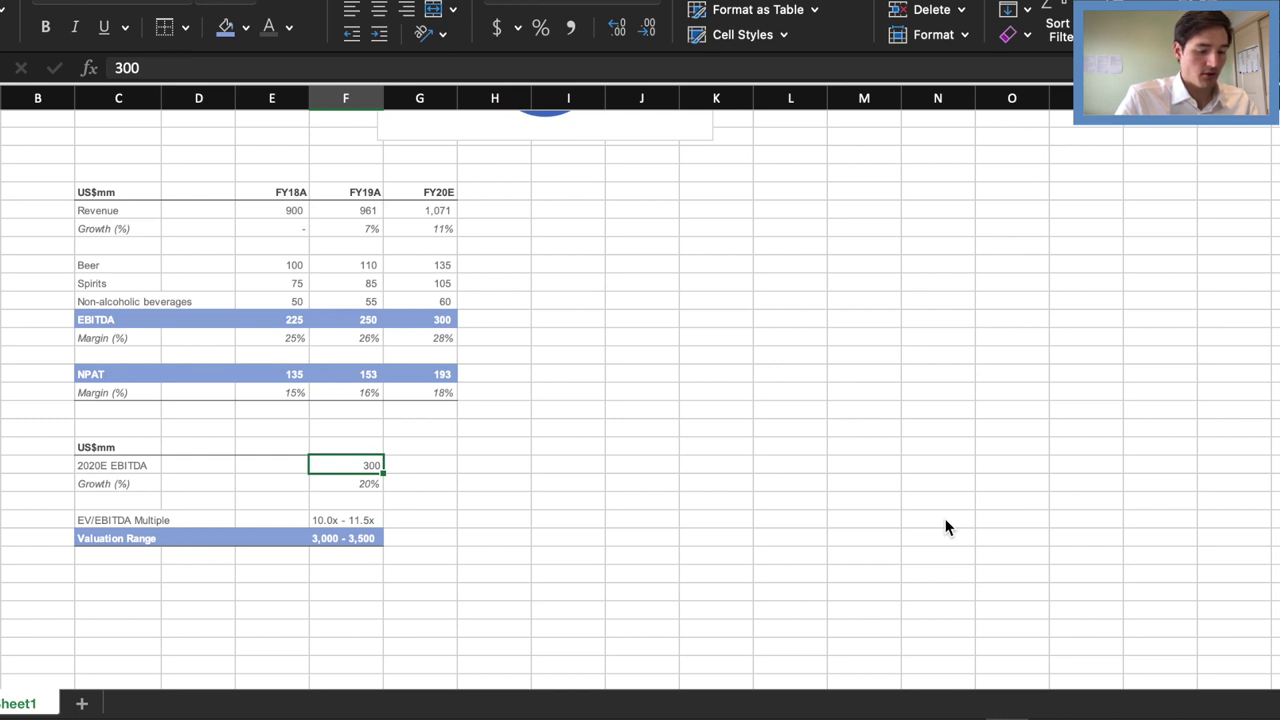
pyautogui.press('Down')
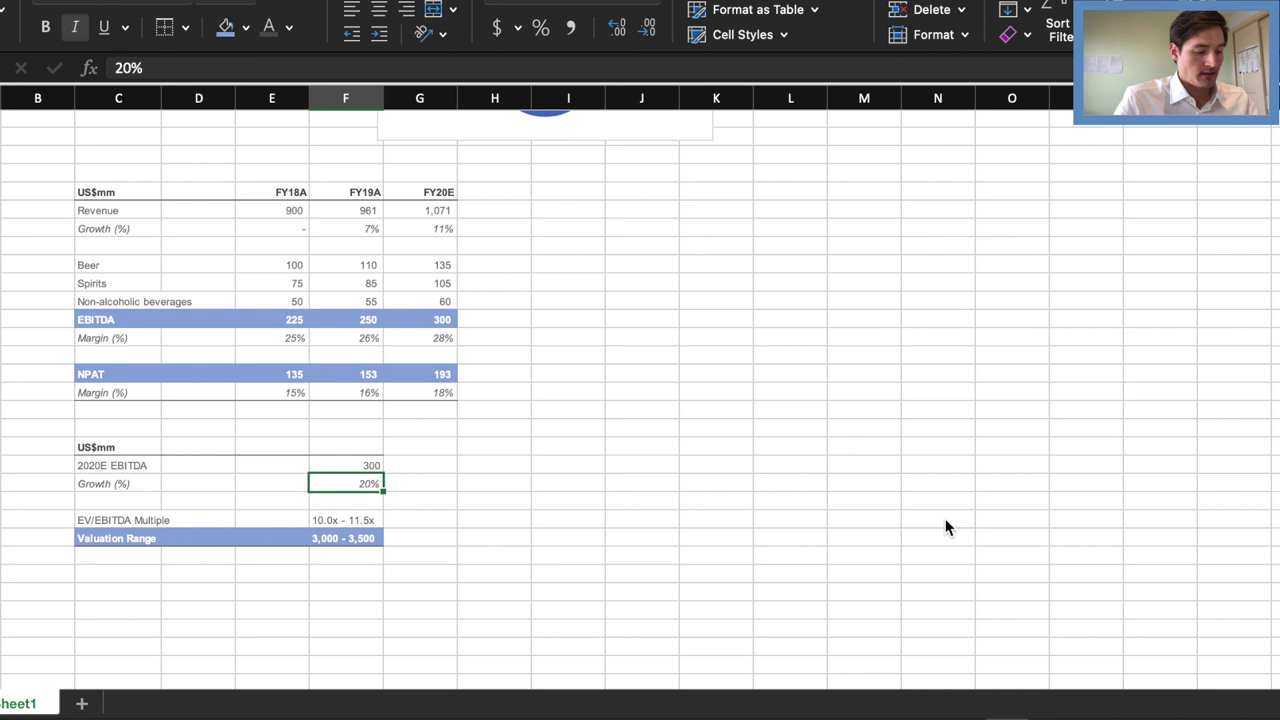
pyautogui.press('Down')
pyautogui.press('Down')
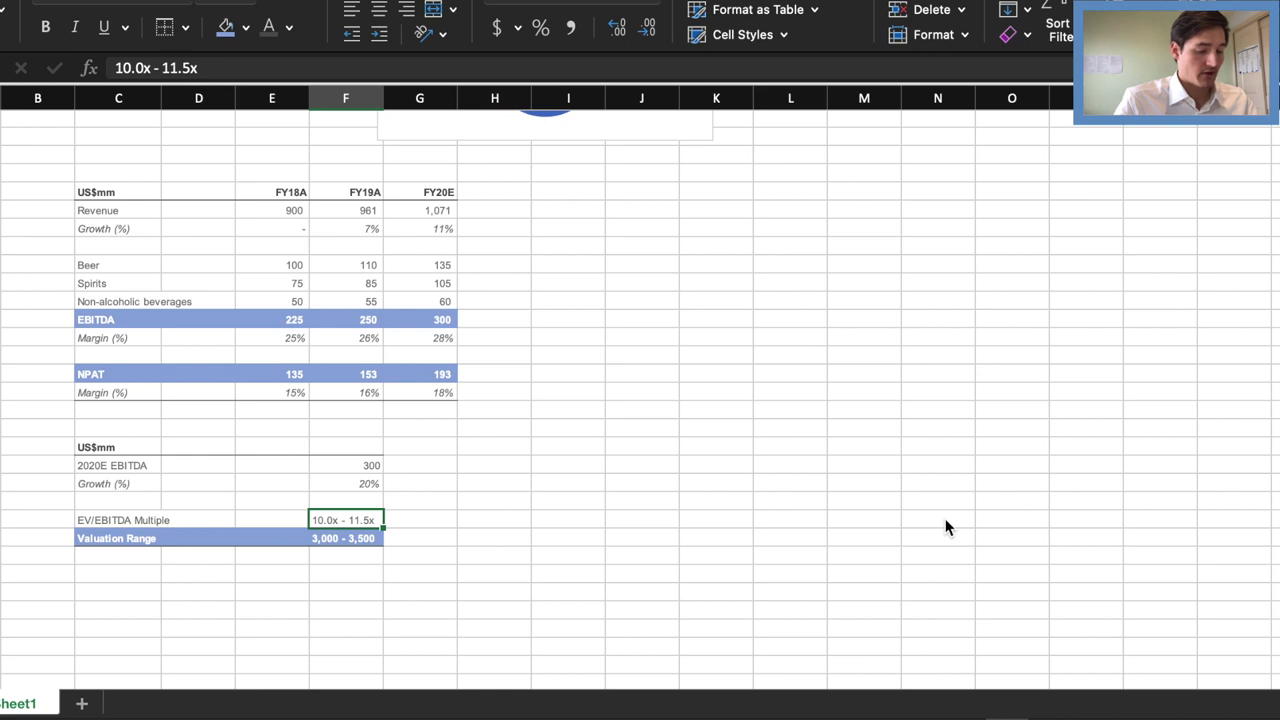
pyautogui.press('Down')
pyautogui.press('Up')
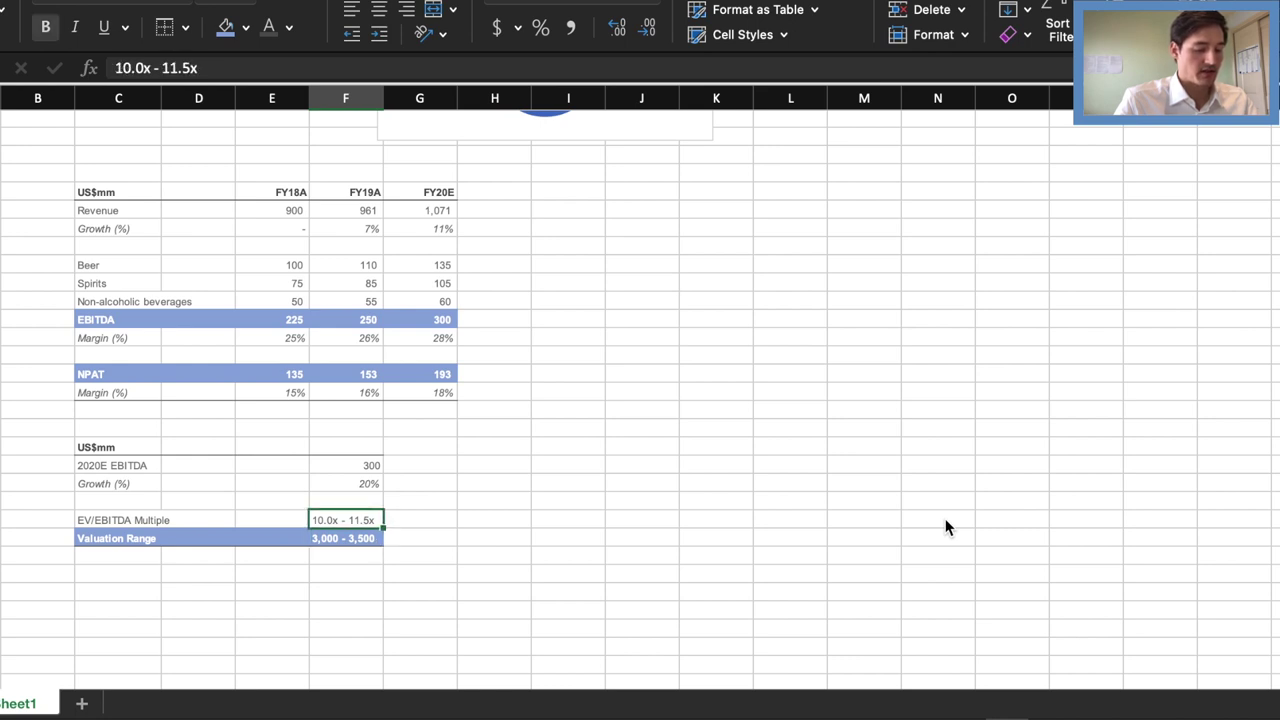
pyautogui.press('Down')
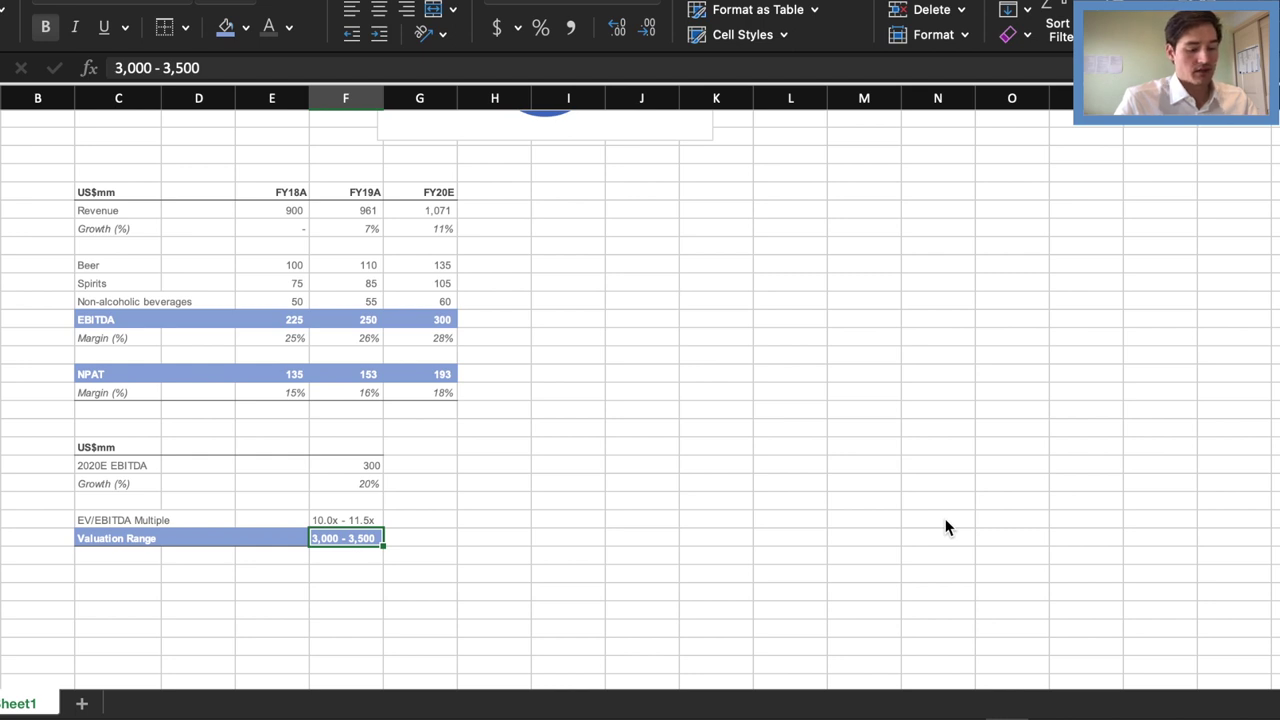
pyautogui.press('Right')
pyautogui.press('Left')
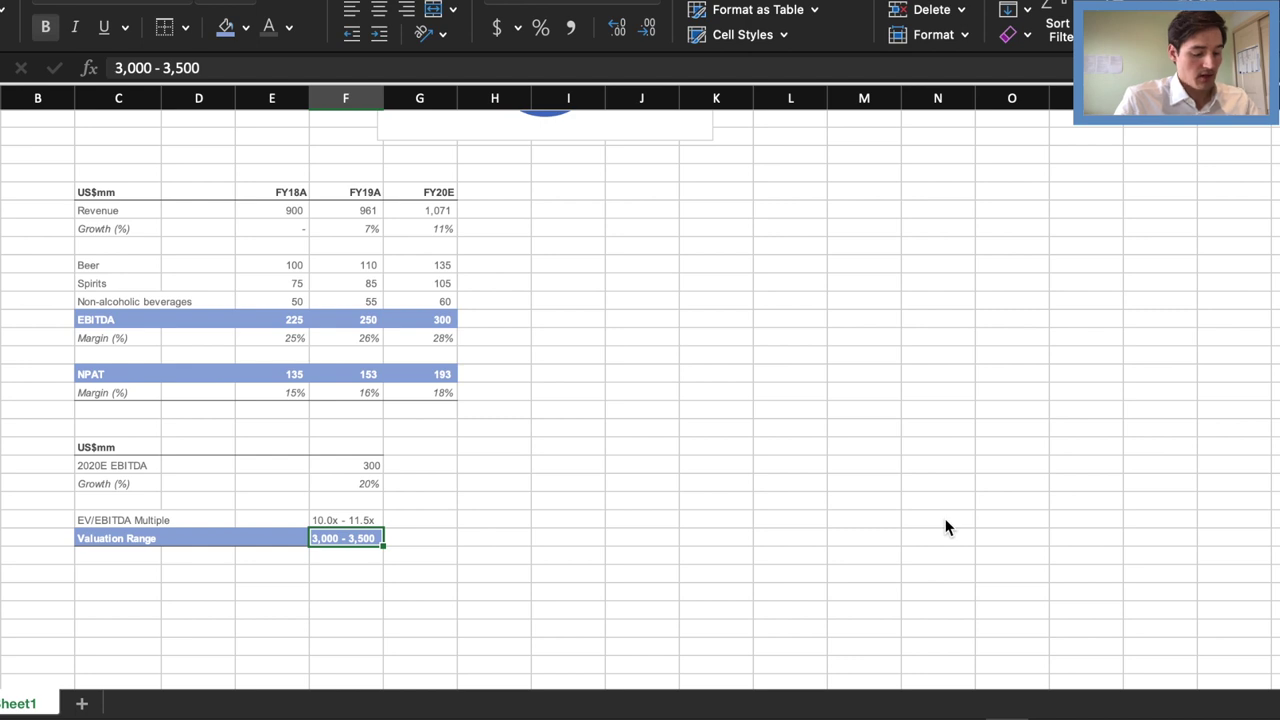
# Select the whole valuation table, including the US$mm header, and copy it
pyautogui.hotkey('shift', 'Up')
pyautogui.hotkey('shift', 'Left')
pyautogui.hotkey('shift', 'Left')
pyautogui.hotkey('shift', 'Left')
pyautogui.hotkey('shift', 'Up')
pyautogui.hotkey('shift', 'Up')
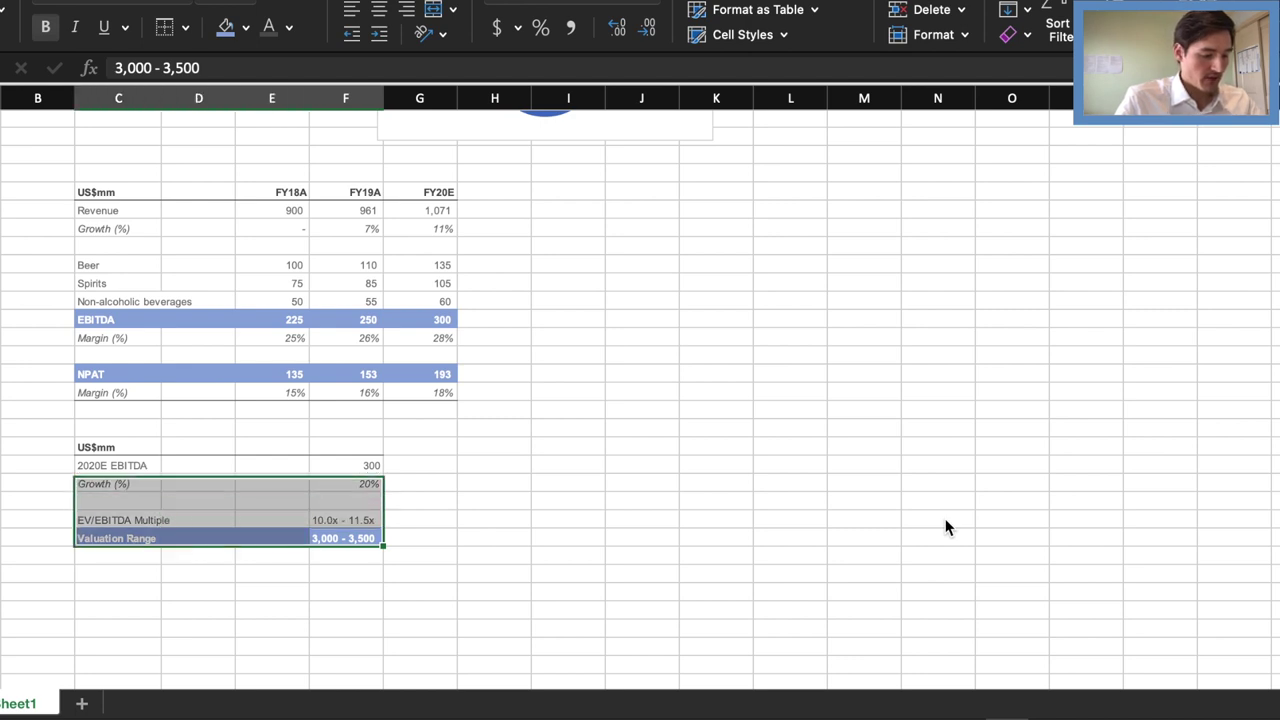
pyautogui.hotkey('shift', 'Left')
pyautogui.hotkey('shift', 'Up')
pyautogui.hotkey('shift', 'Right')
pyautogui.hotkey('shift', 'Up')
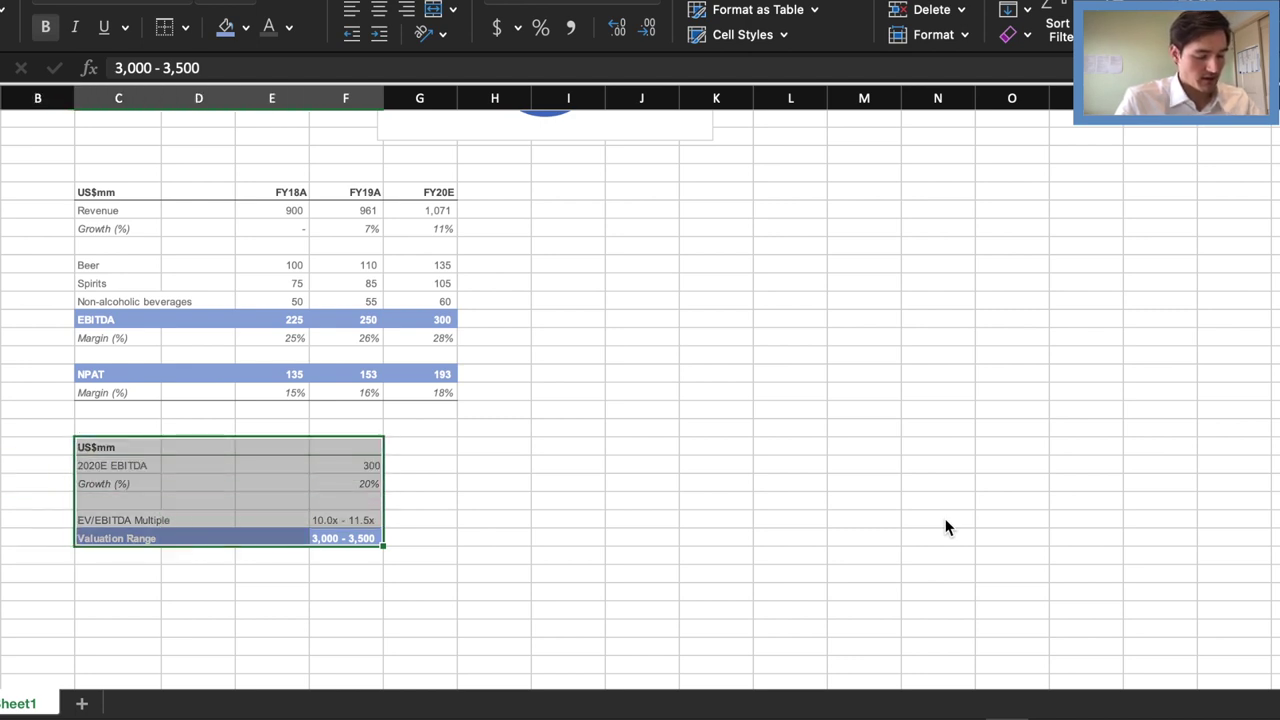
pyautogui.press('super+c')
pyautogui.press('Escape')
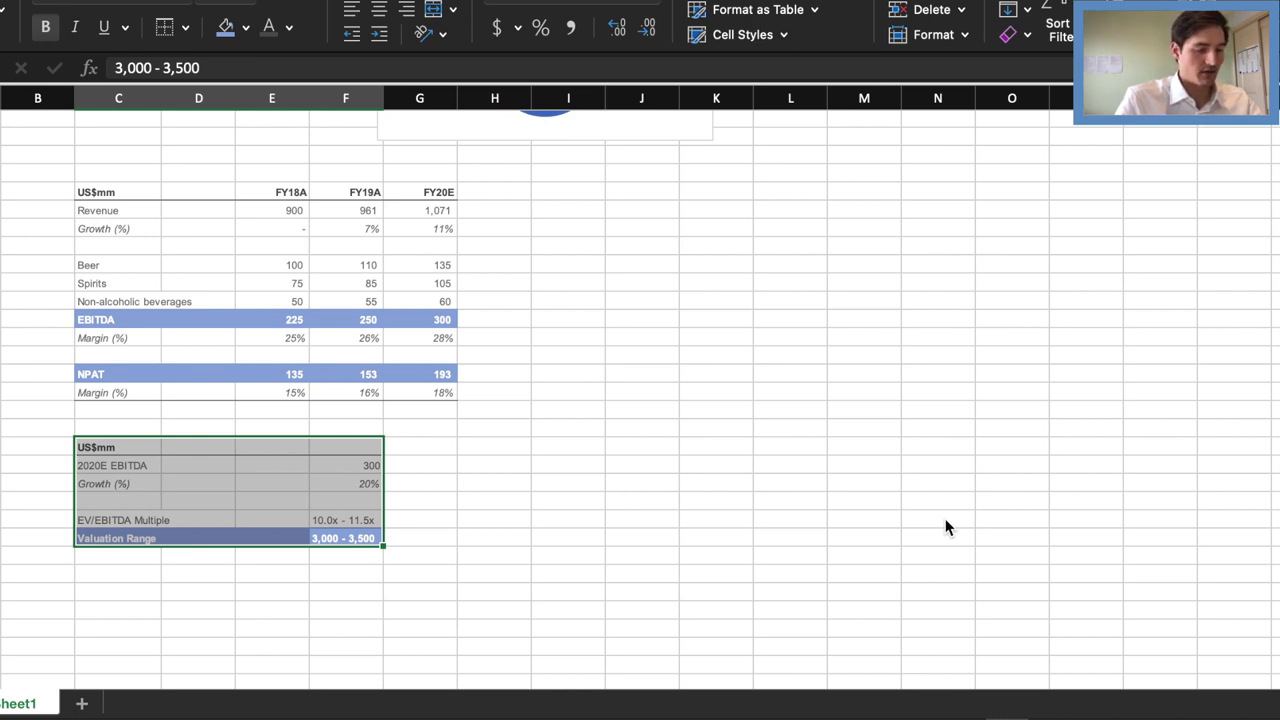
# Check the NPAT and EBITDA margin formulas, then switch to the HappyHour Co. slide in PowerPoint
pyautogui.press('Up')
pyautogui.press('Up')
pyautogui.press('Up')
pyautogui.press('Up')
pyautogui.press('Up')
pyautogui.press('Up')
pyautogui.press('Up')
pyautogui.press('Up')
pyautogui.press('Up')
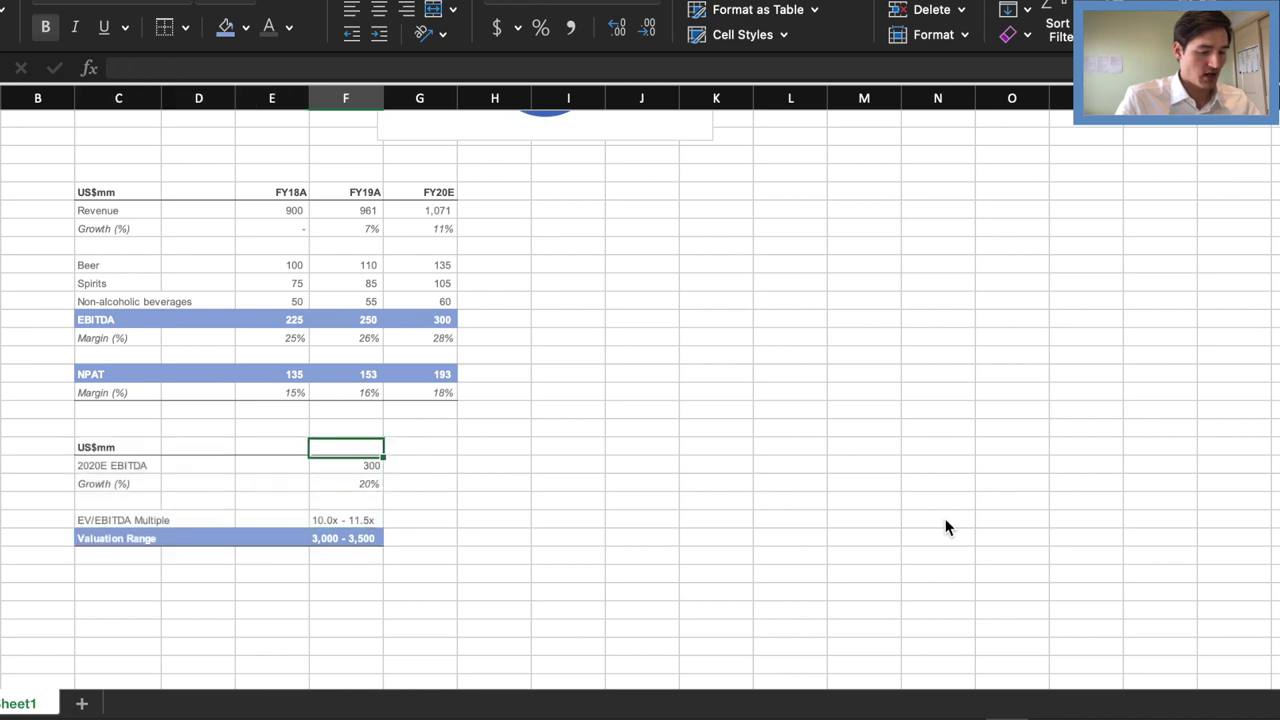
pyautogui.press('Down')
pyautogui.press('Left')
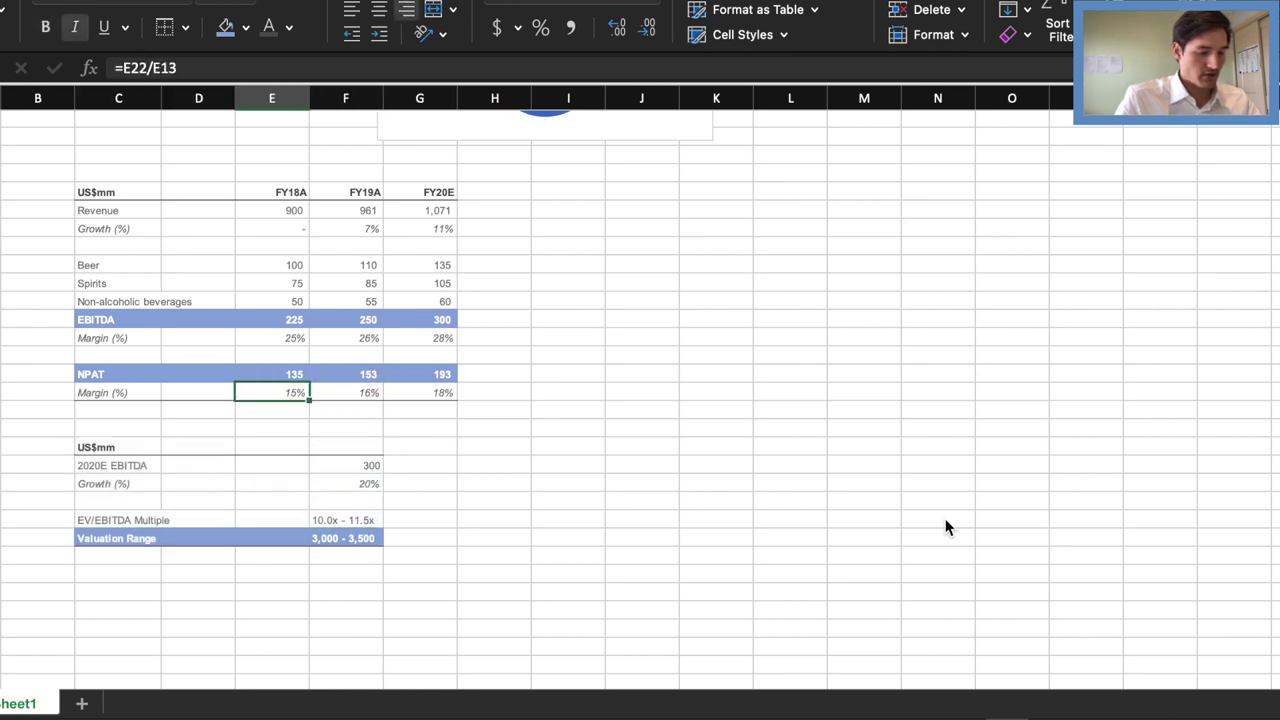
pyautogui.press('Right')
pyautogui.press('Right')
pyautogui.press('Right')
pyautogui.press('Left')
pyautogui.press('Left')
pyautogui.press('Left')
pyautogui.press('Up')
pyautogui.press('Up')
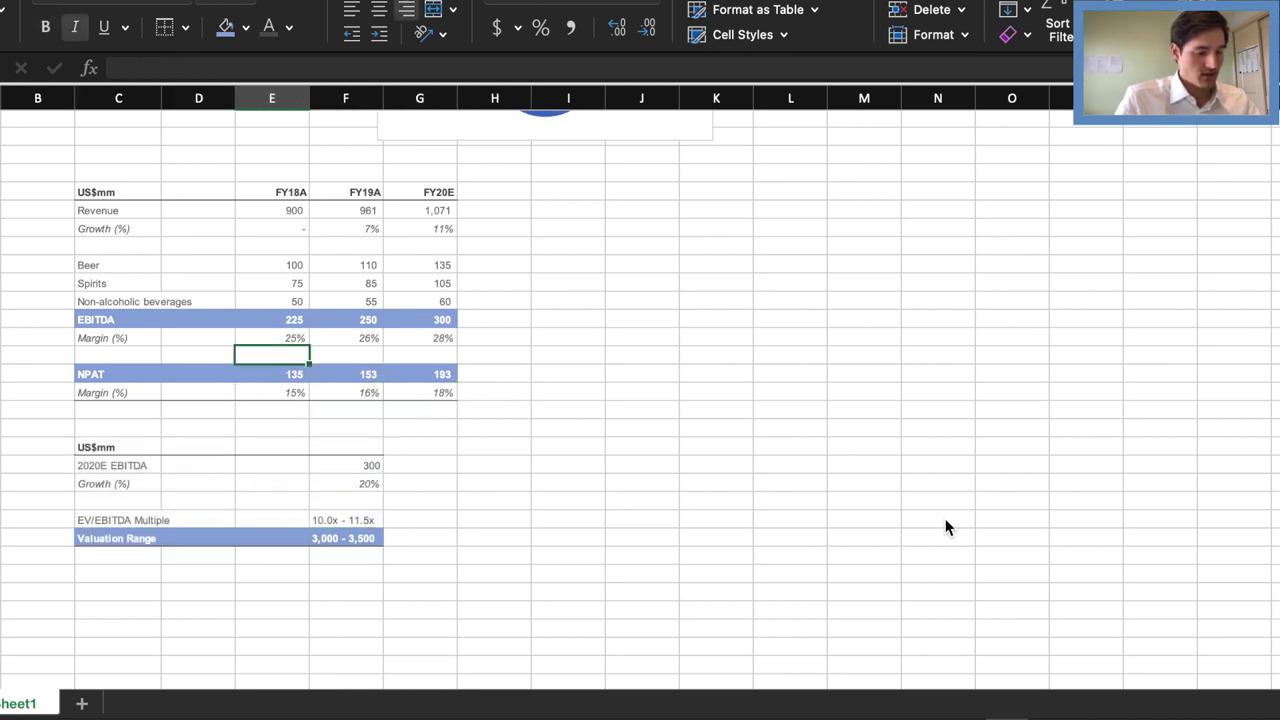
pyautogui.press('Up')
pyautogui.press('Down')
pyautogui.press('Down')
pyautogui.press('Down')
pyautogui.press('Down')
pyautogui.press('Down')
pyautogui.press('Down')
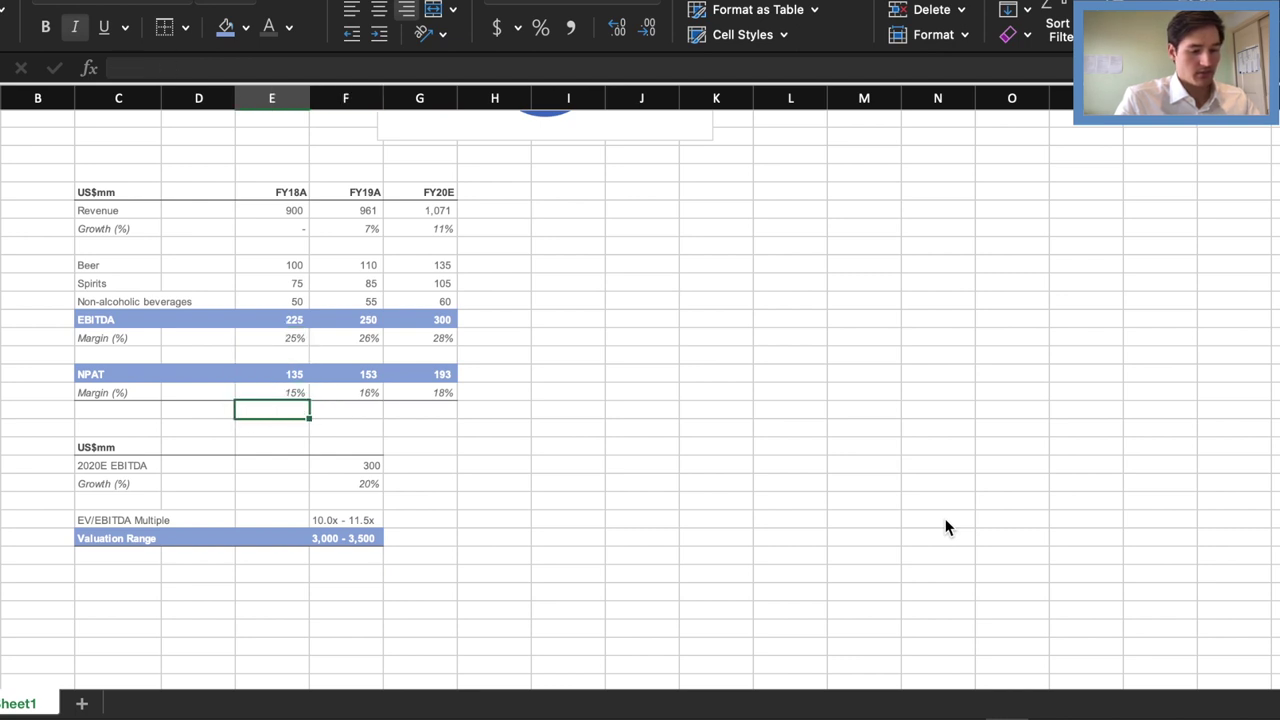
pyautogui.press('Up')
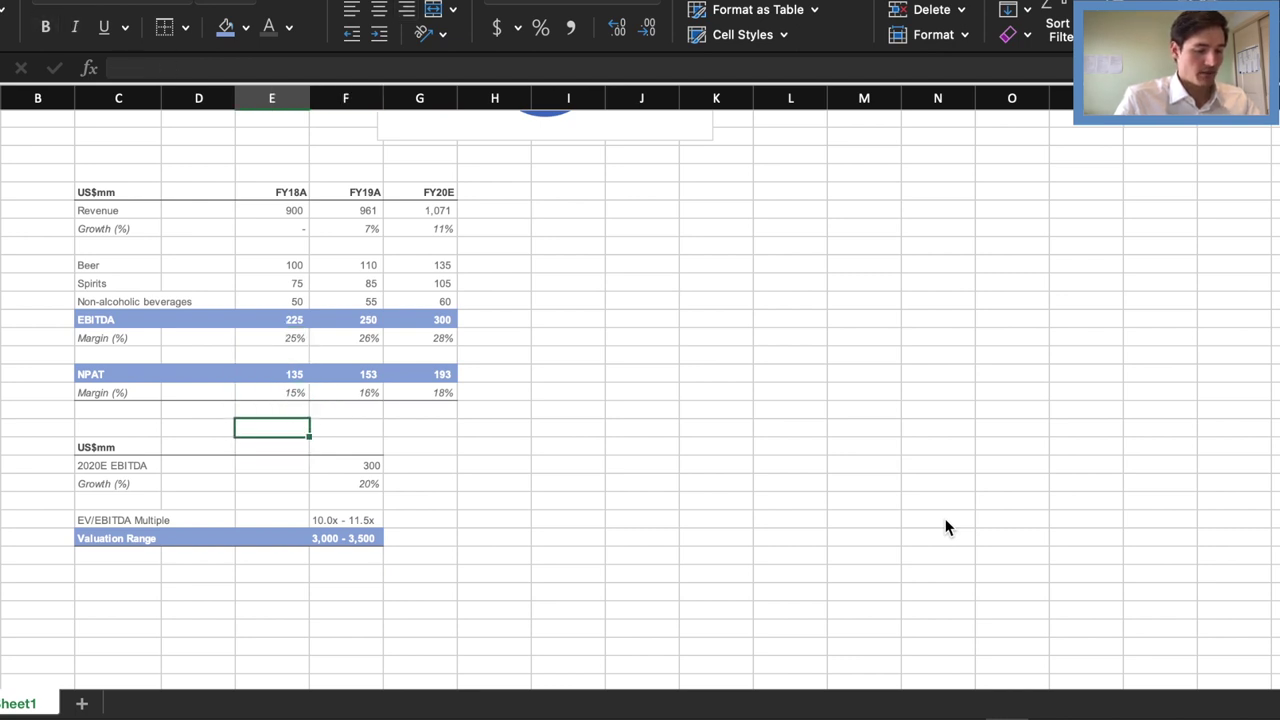
pyautogui.press('Left')
pyautogui.press('Right')
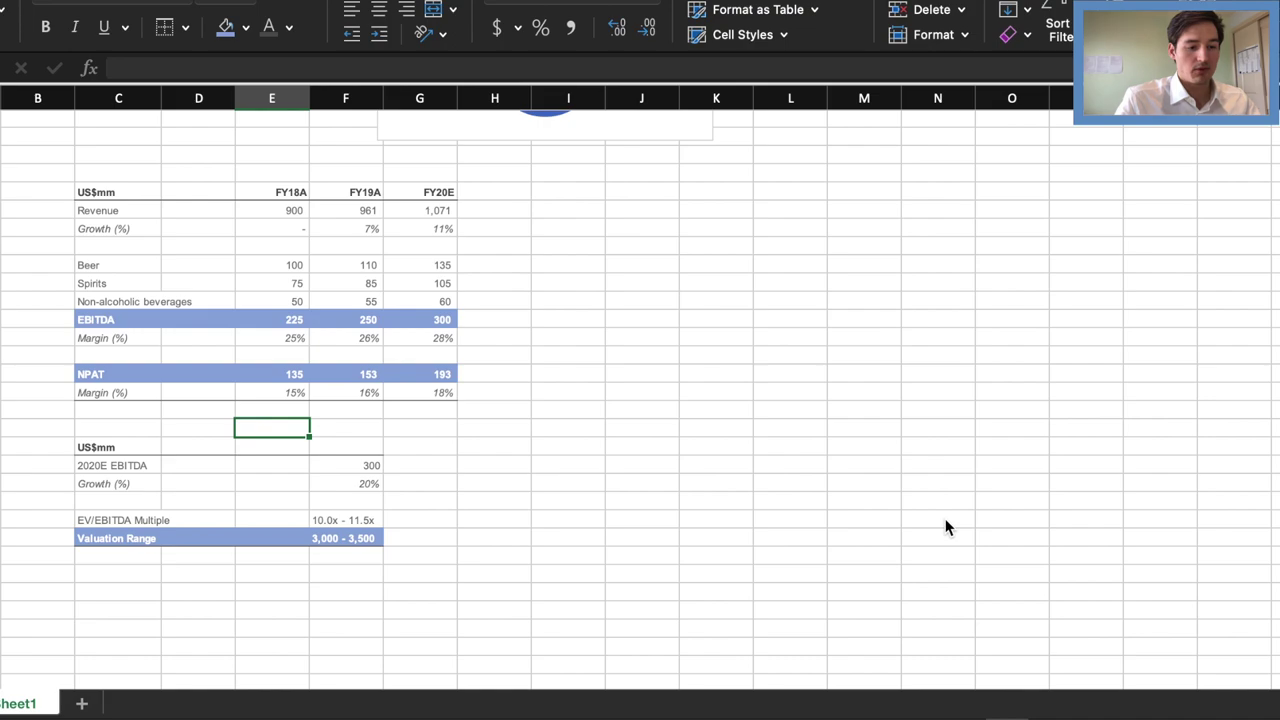
pyautogui.press('super+Tab')
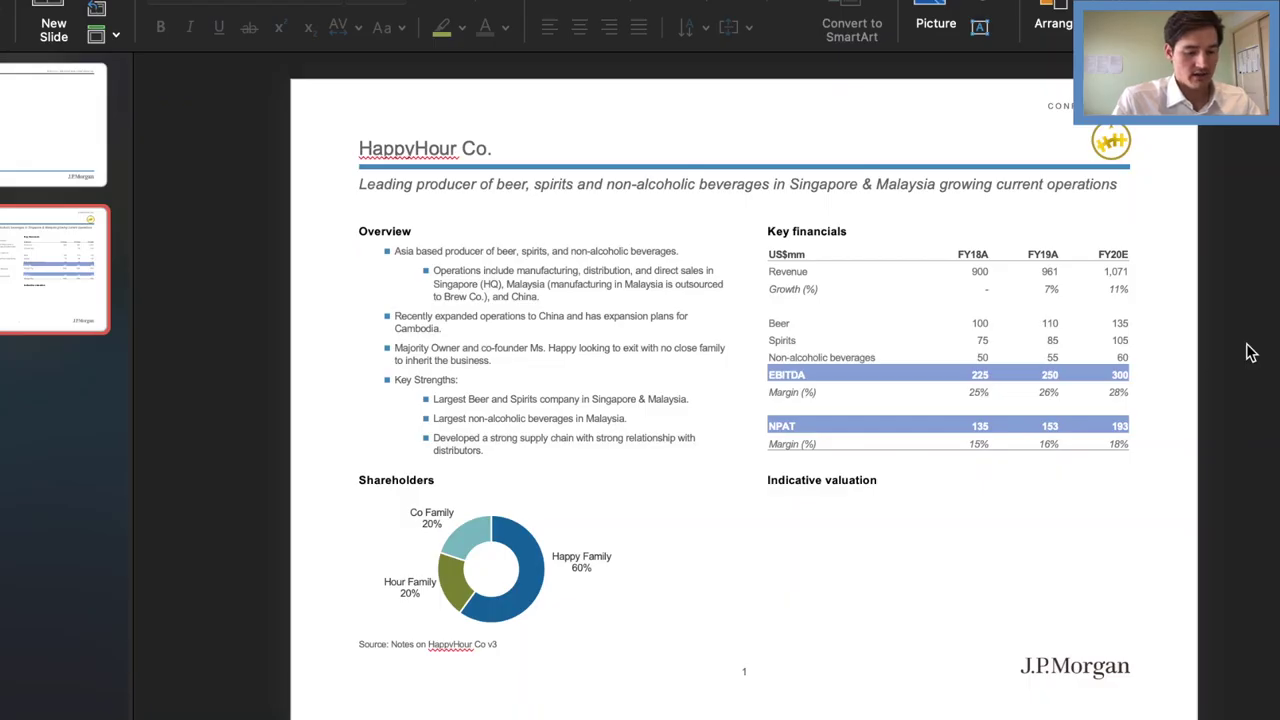
# Paste the copied valuation table onto the slide with Keep Source Formatting
pyautogui.hotkey('ctrl', 'v')
pyautogui.click(914, 481)
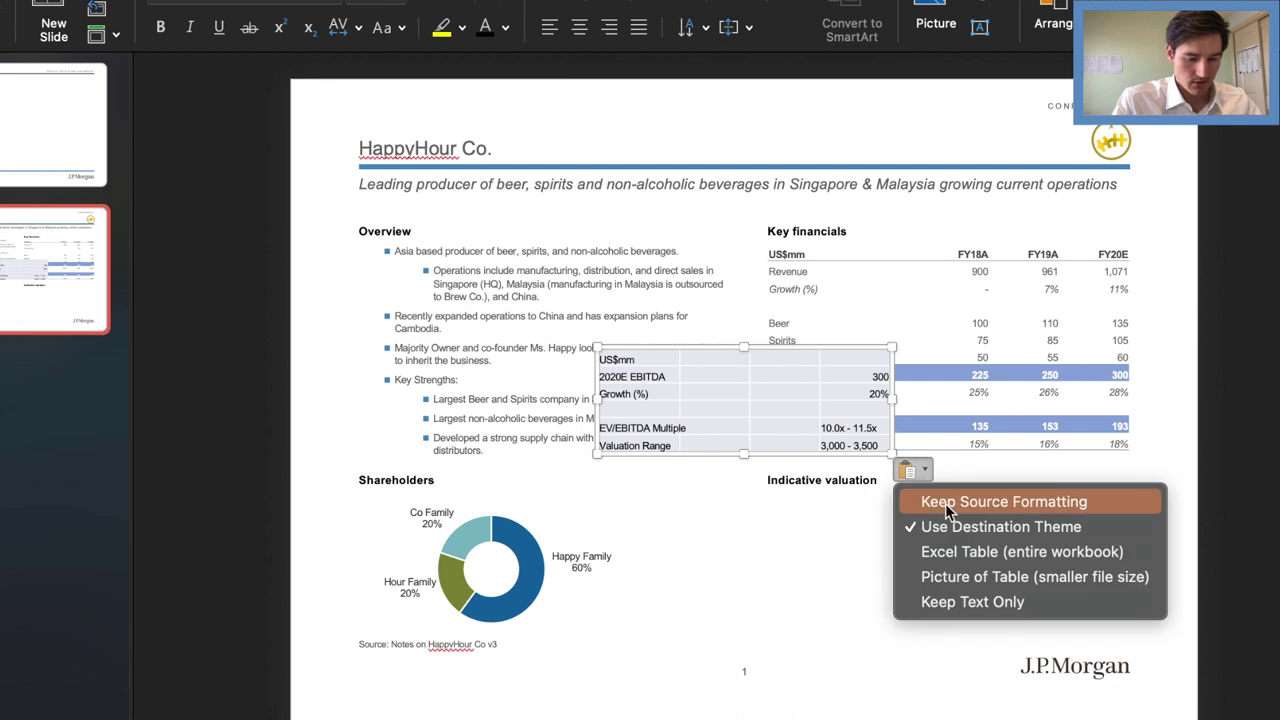
pyautogui.click(945, 503)
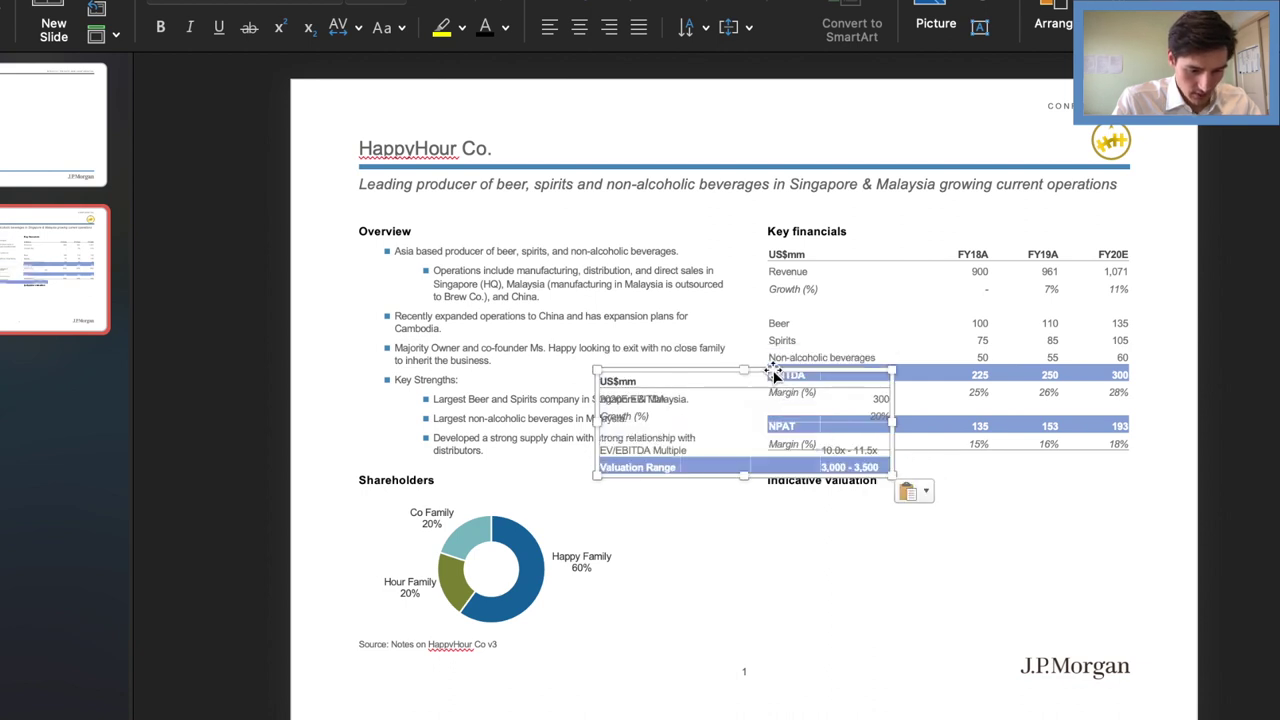
# Place the valuation table under Indicative valuation and resize it to match the Key financials width
pyautogui.moveTo(776, 378); pyautogui.dragTo(945, 506)
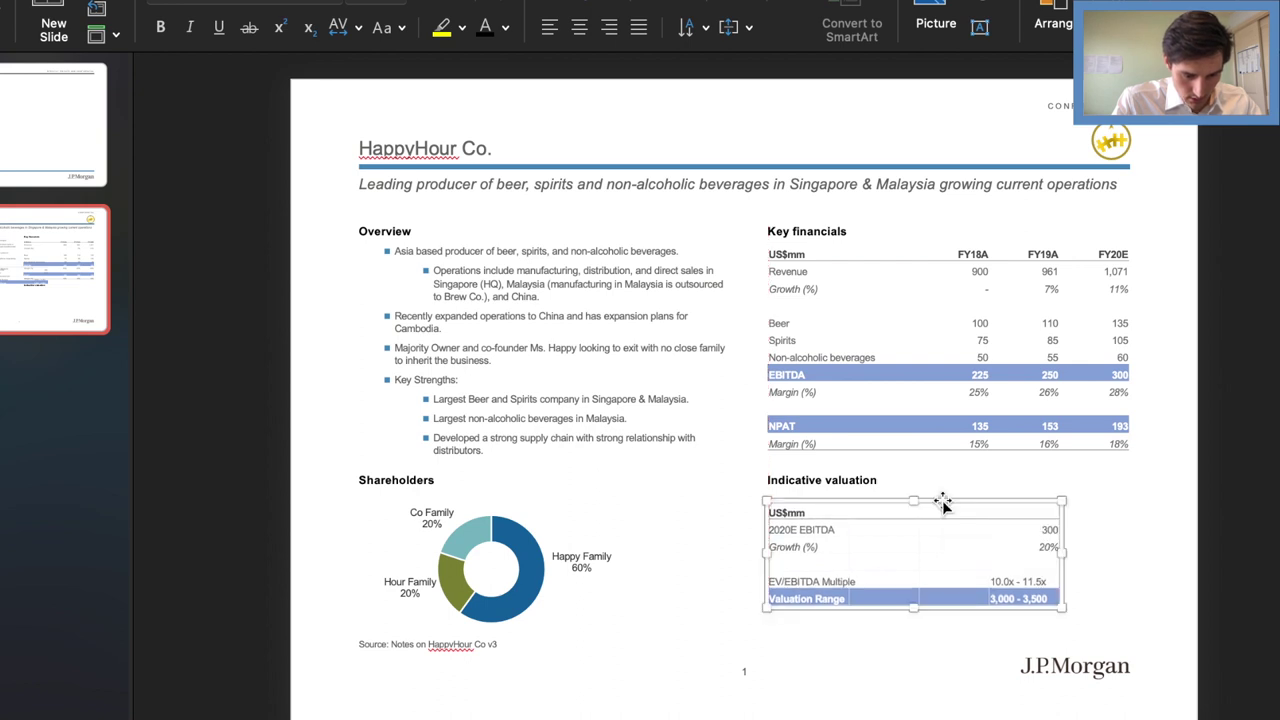
pyautogui.moveTo(1080, 555); pyautogui.dragTo(1130, 548)
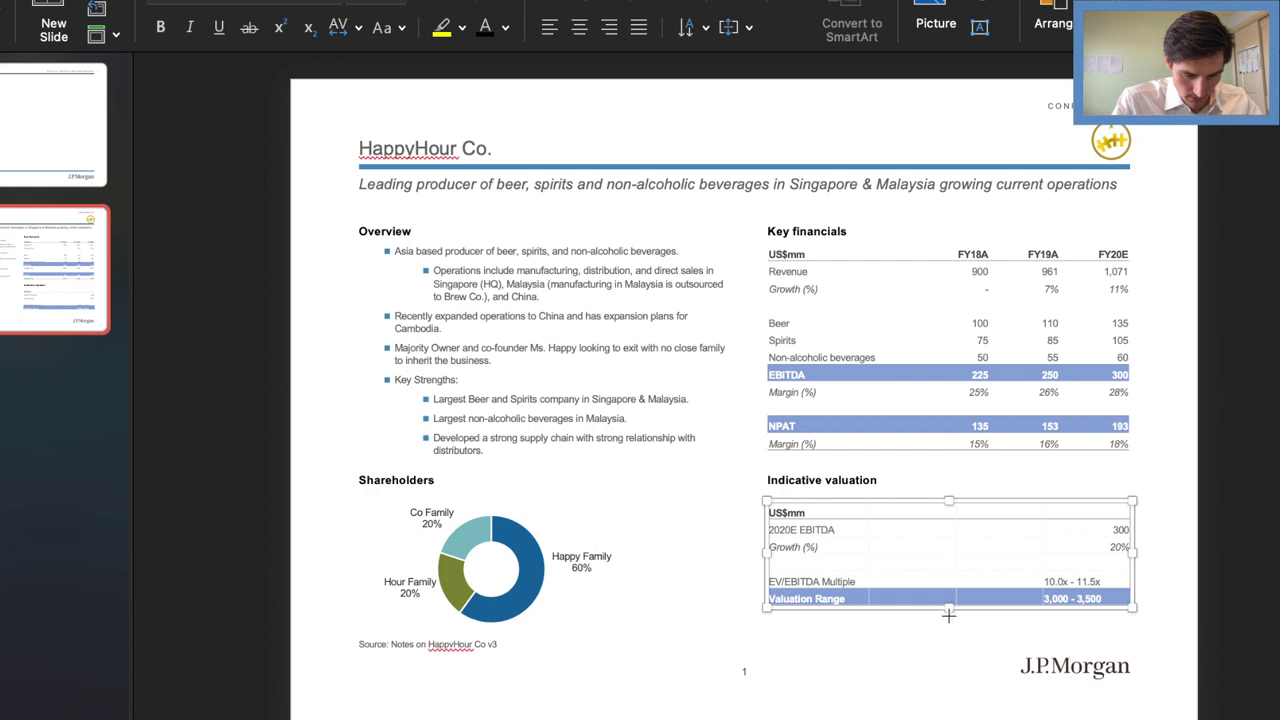
pyautogui.moveTo(949, 608); pyautogui.dragTo(949, 641)
pyautogui.click(1191, 548)
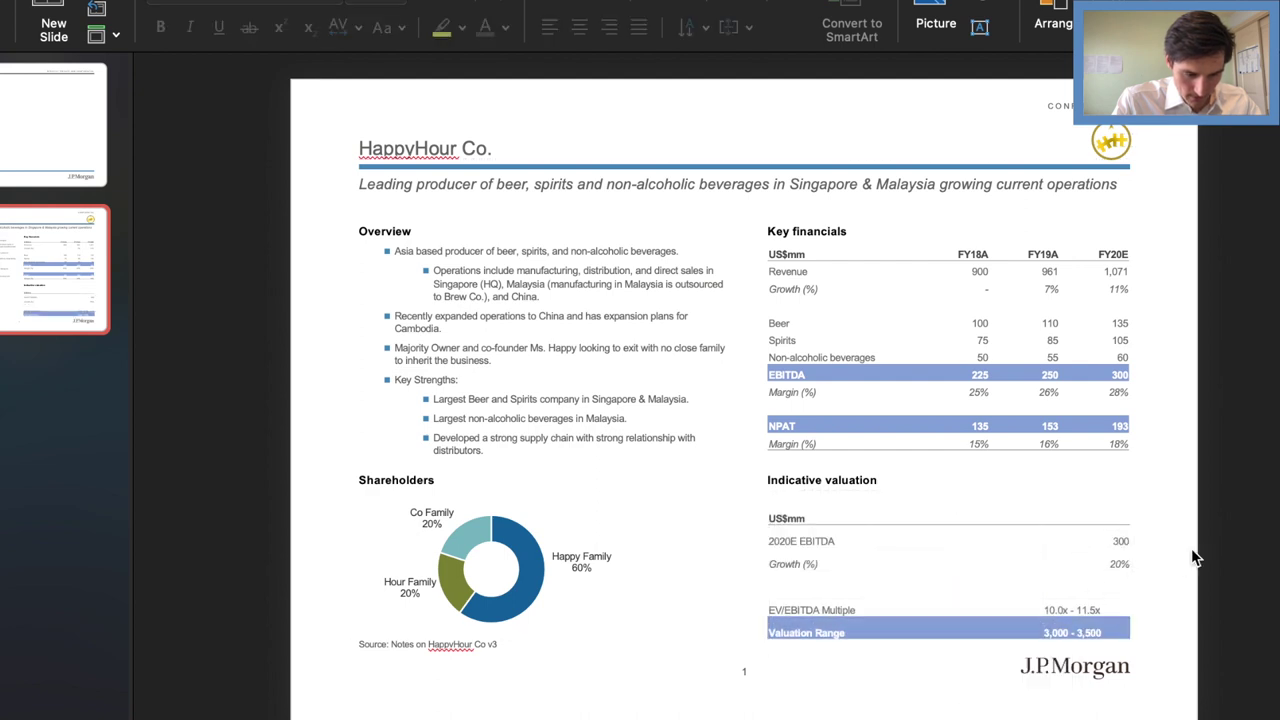
pyautogui.click(1022, 558)
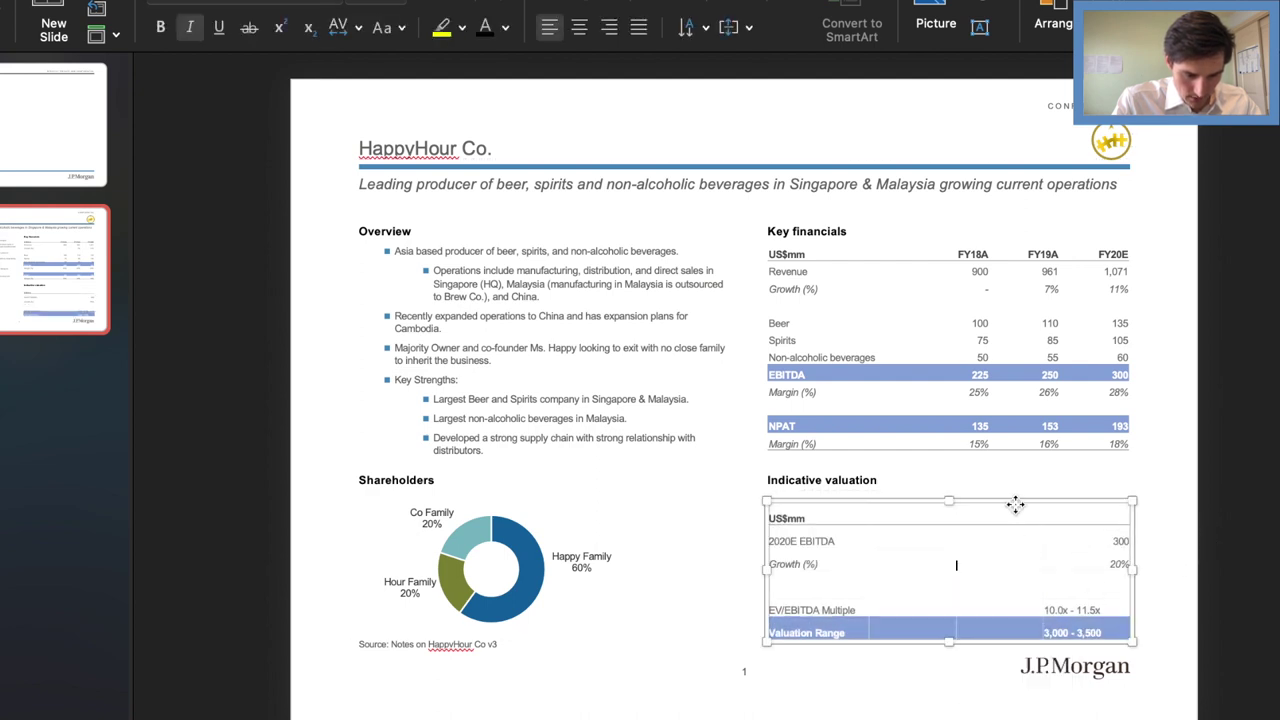
pyautogui.moveTo(1014, 506); pyautogui.dragTo(1014, 491)
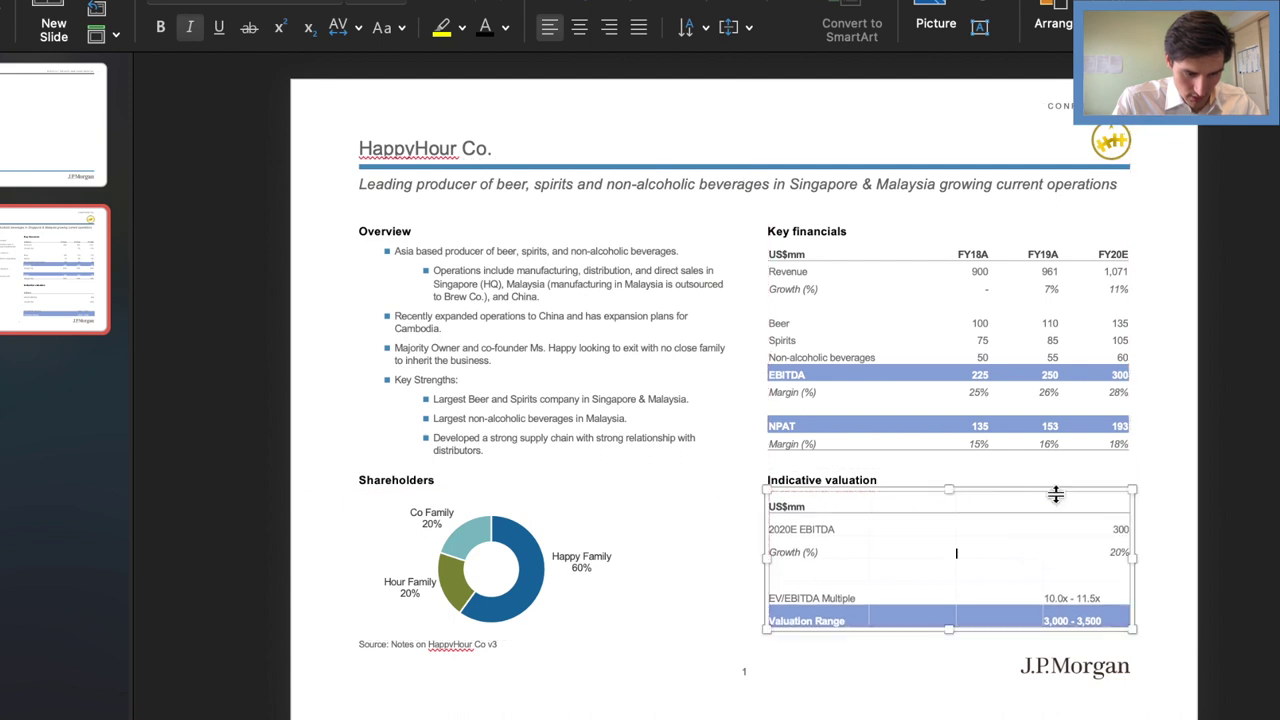
pyautogui.click(1201, 523)
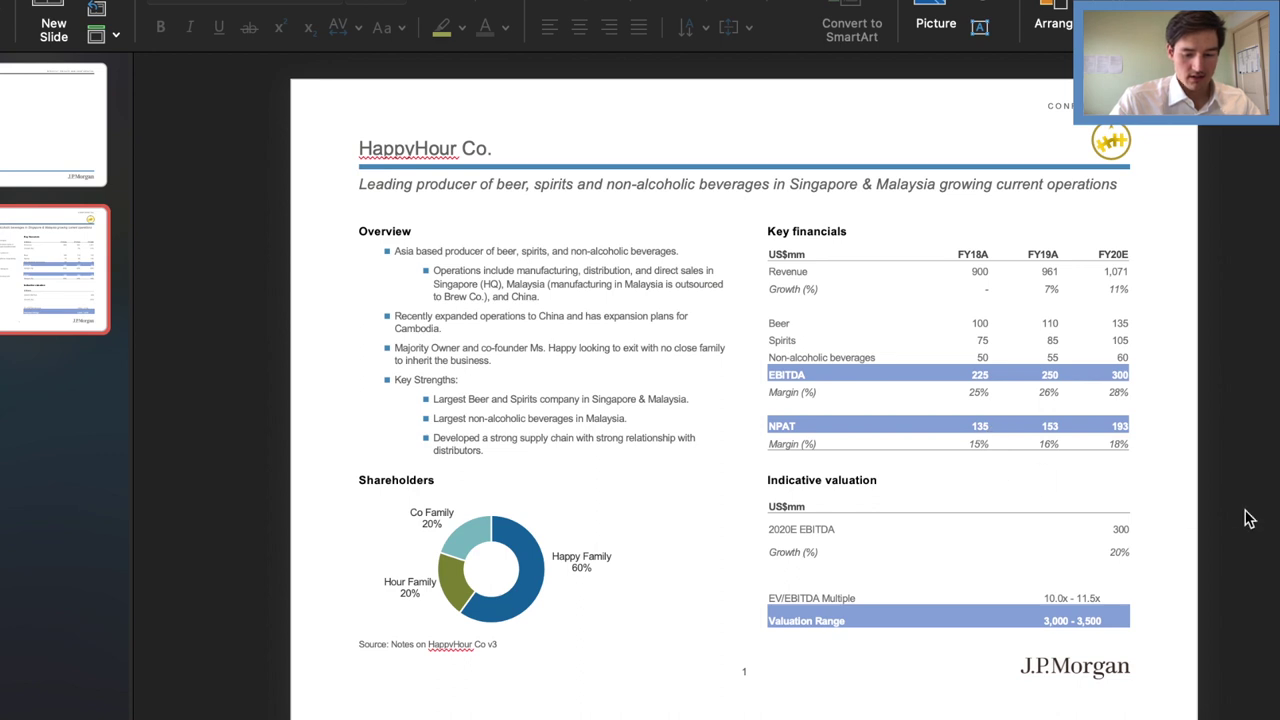
# Right-align the 10.0x - 11.5x multiple and 3,000 - 3,500 valuation range cells
pyautogui.click(1077, 598)
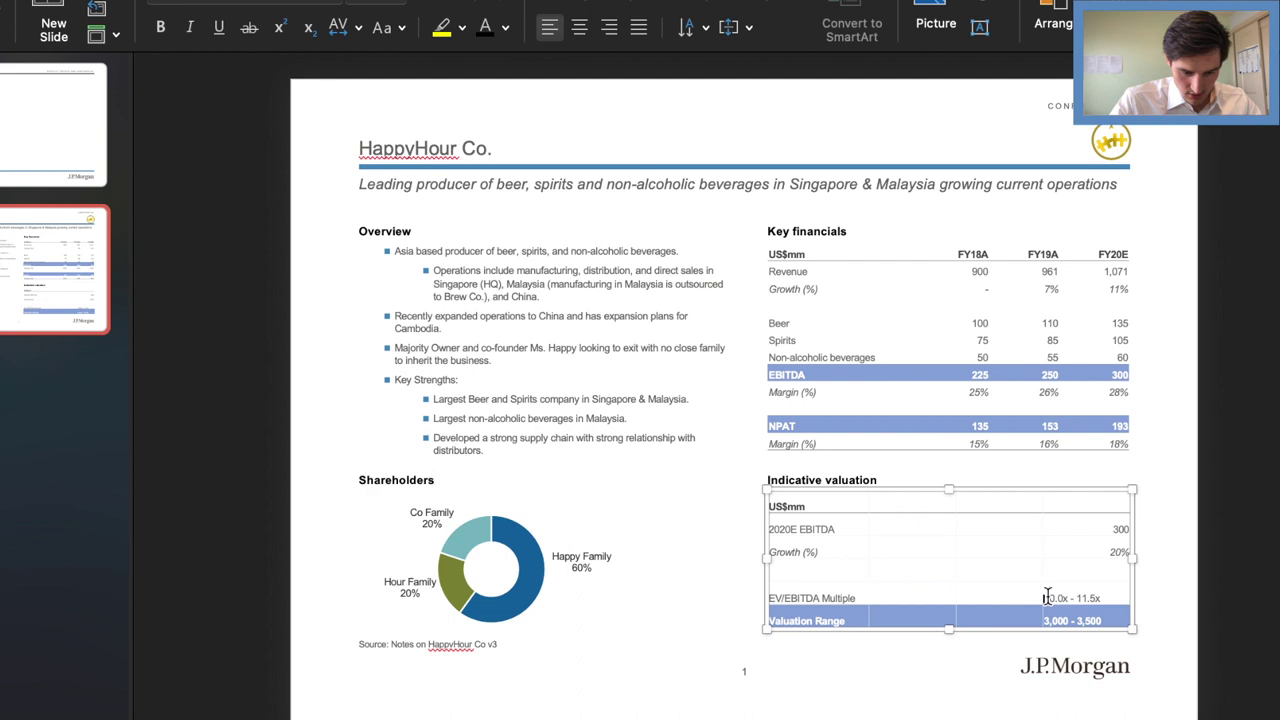
pyautogui.moveTo(1047, 597); pyautogui.dragTo(1116, 621)
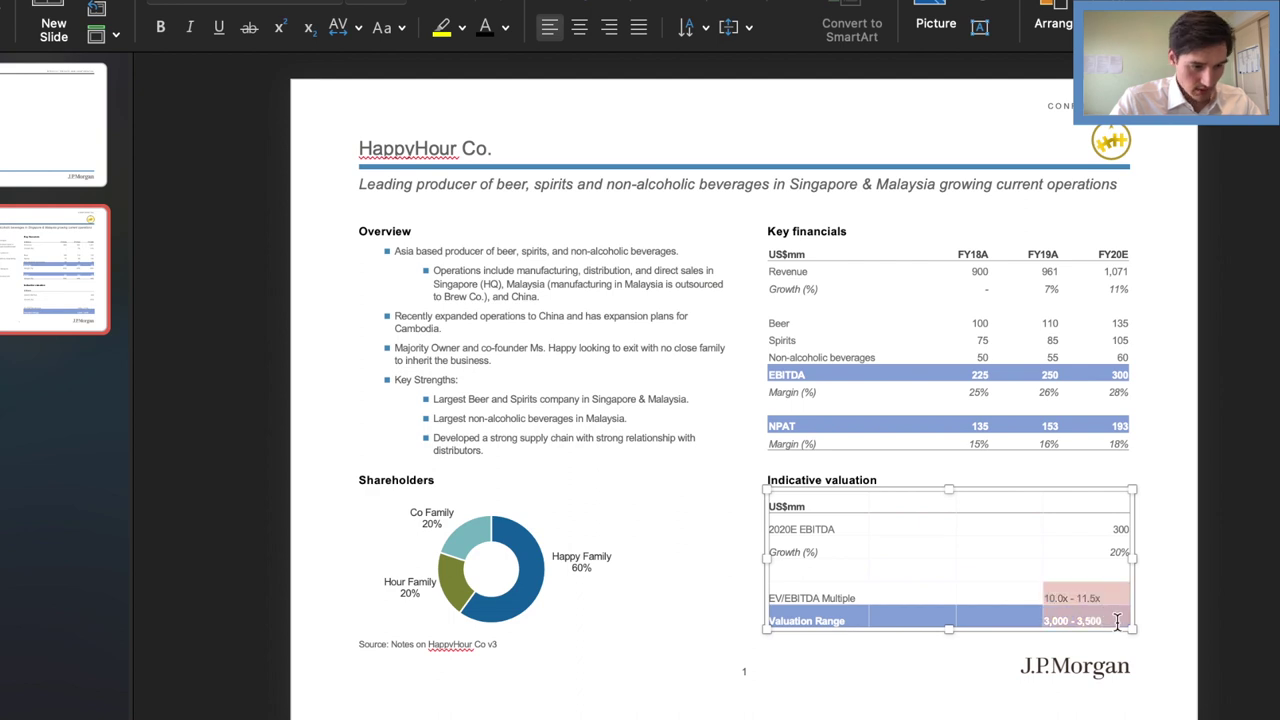
pyautogui.click(611, 29)
pyautogui.click(1236, 573)
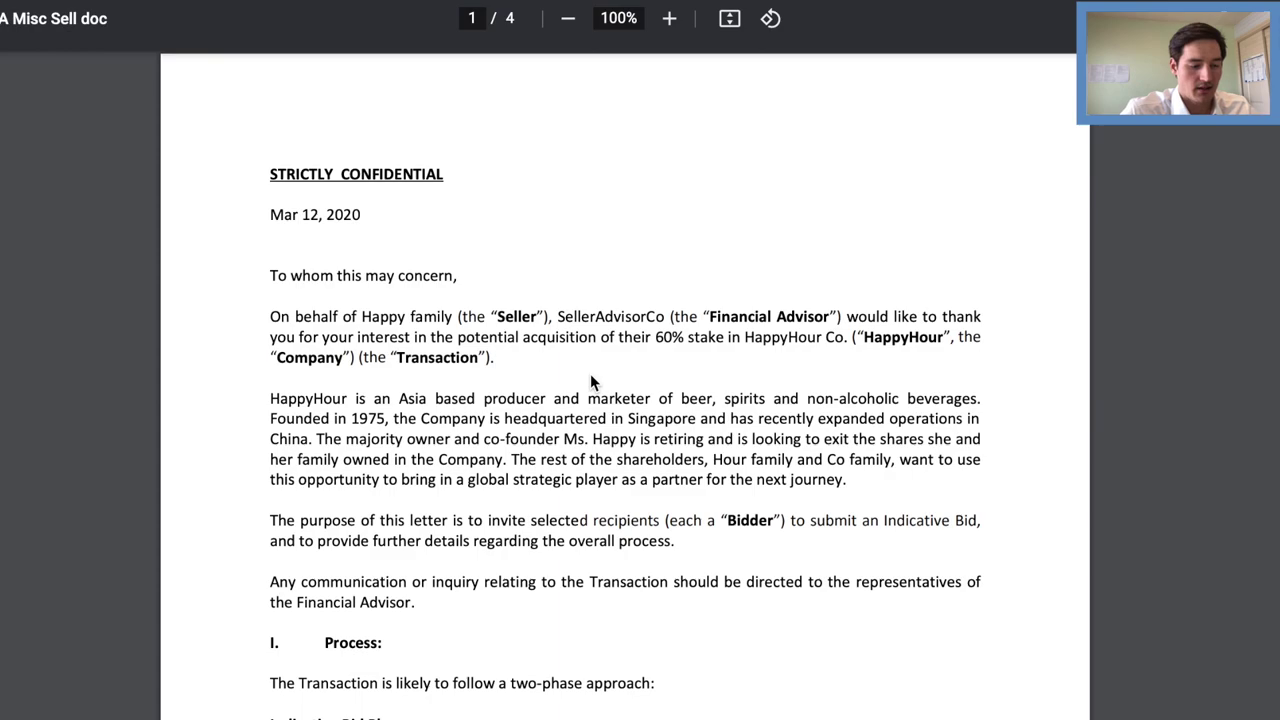
pyautogui.scroll(-5, 590, 380)
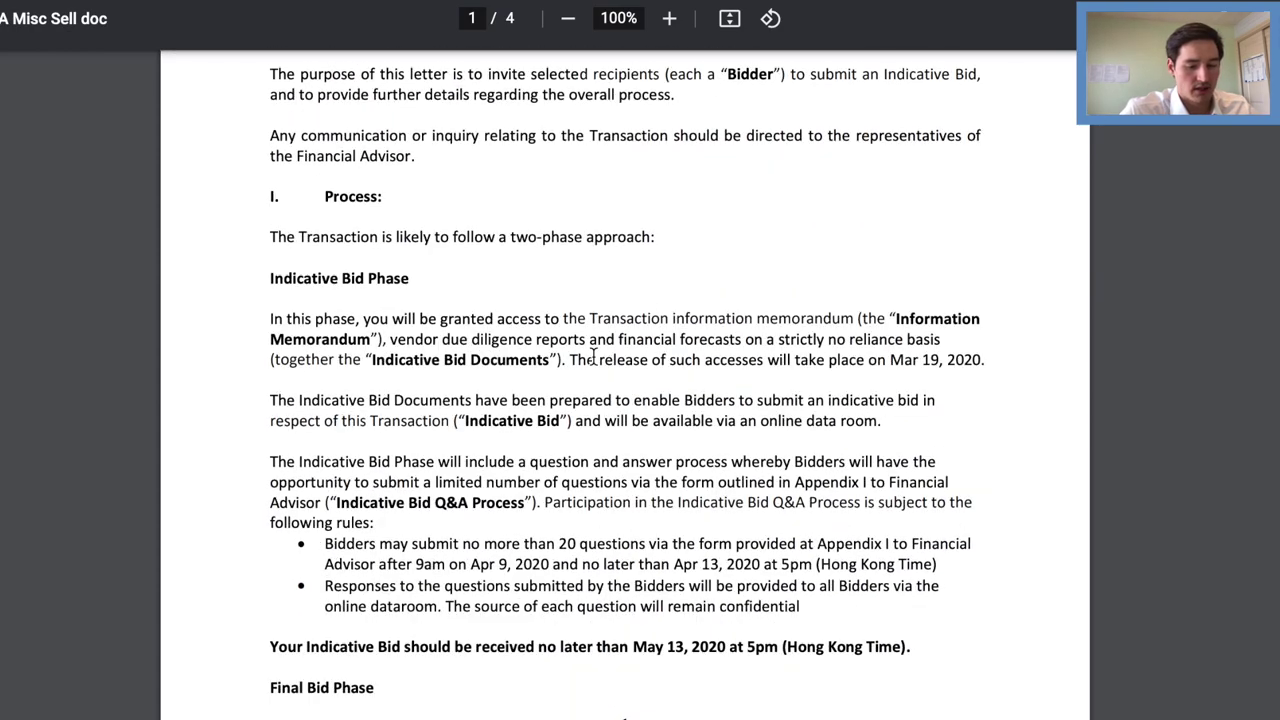
pyautogui.scroll(-8, 593, 355)
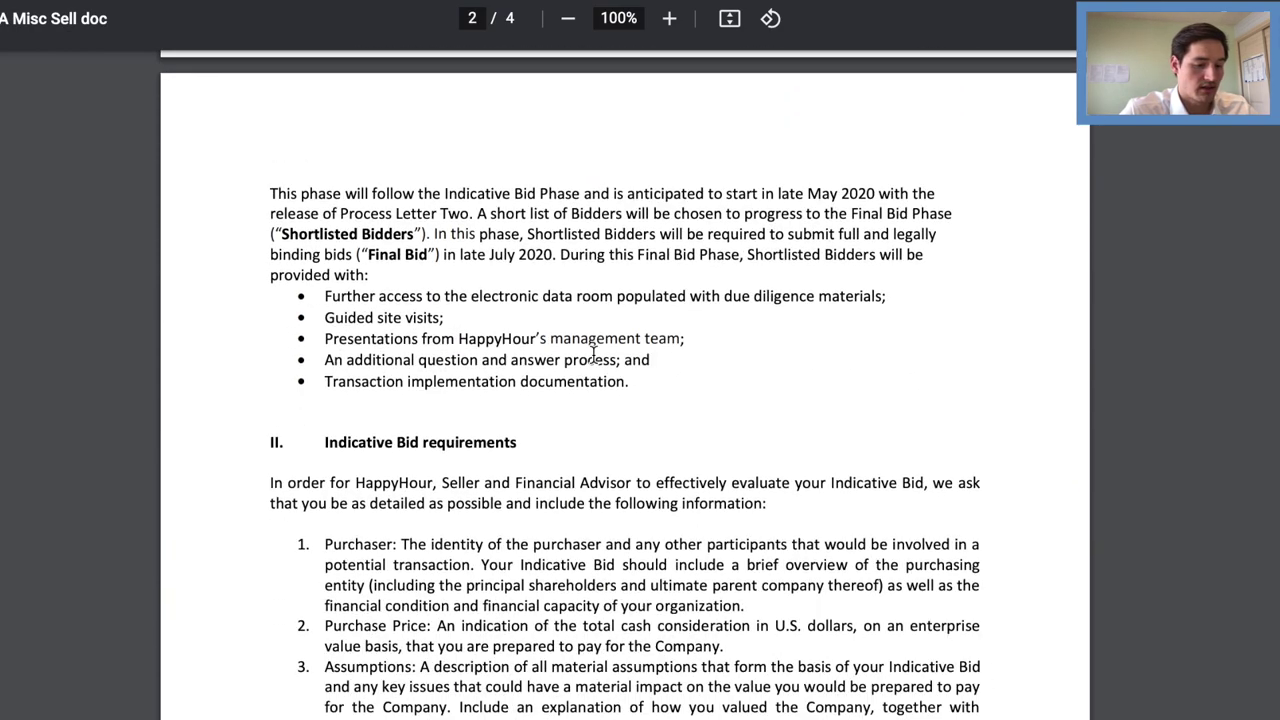
pyautogui.scroll(4, 593, 355)
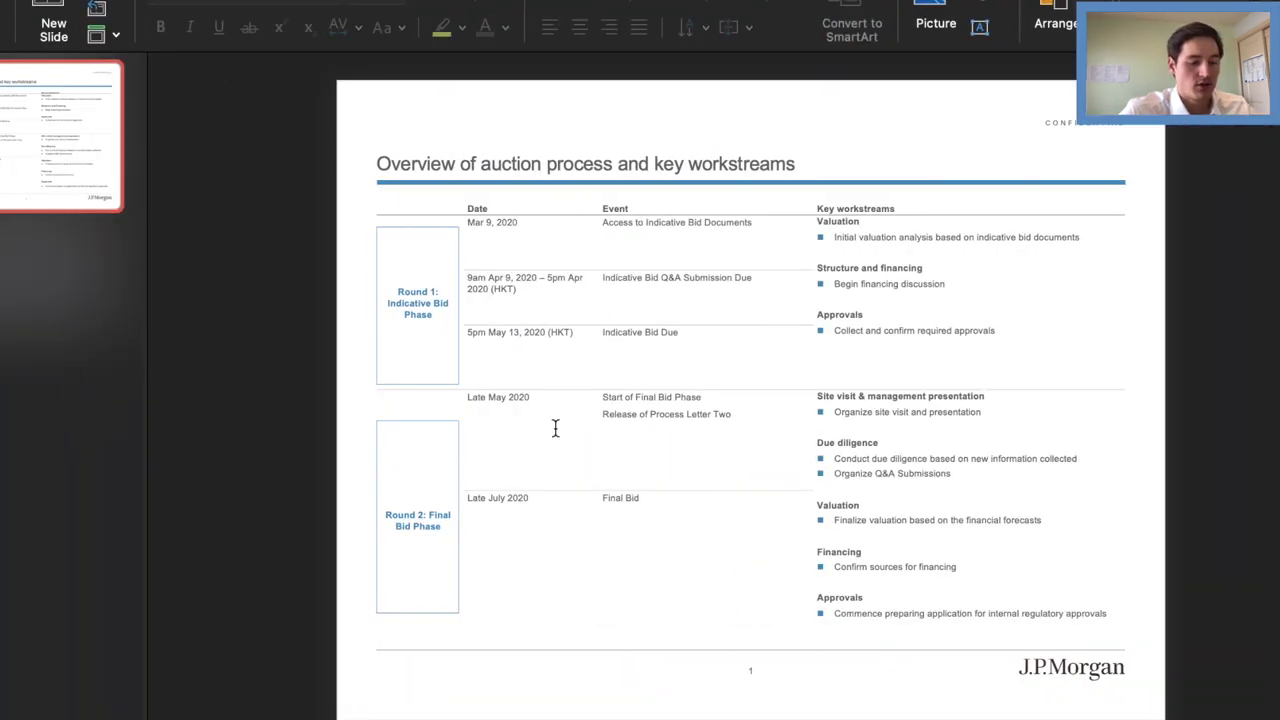
# Fix the Q&A submission end date to read '5pm Apr 13, 2020 (HKT)'
pyautogui.moveTo(520, 293); pyautogui.dragTo(468, 291)
pyautogui.click(536, 289)
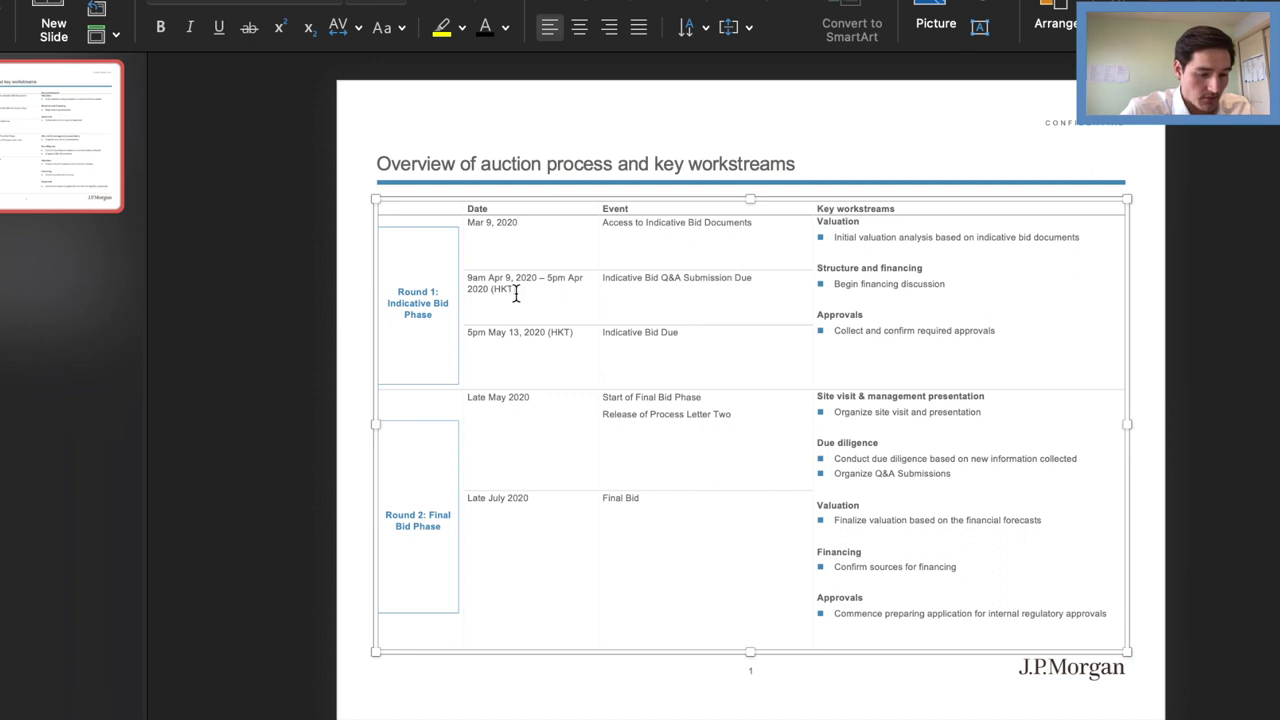
pyautogui.click(585, 279)
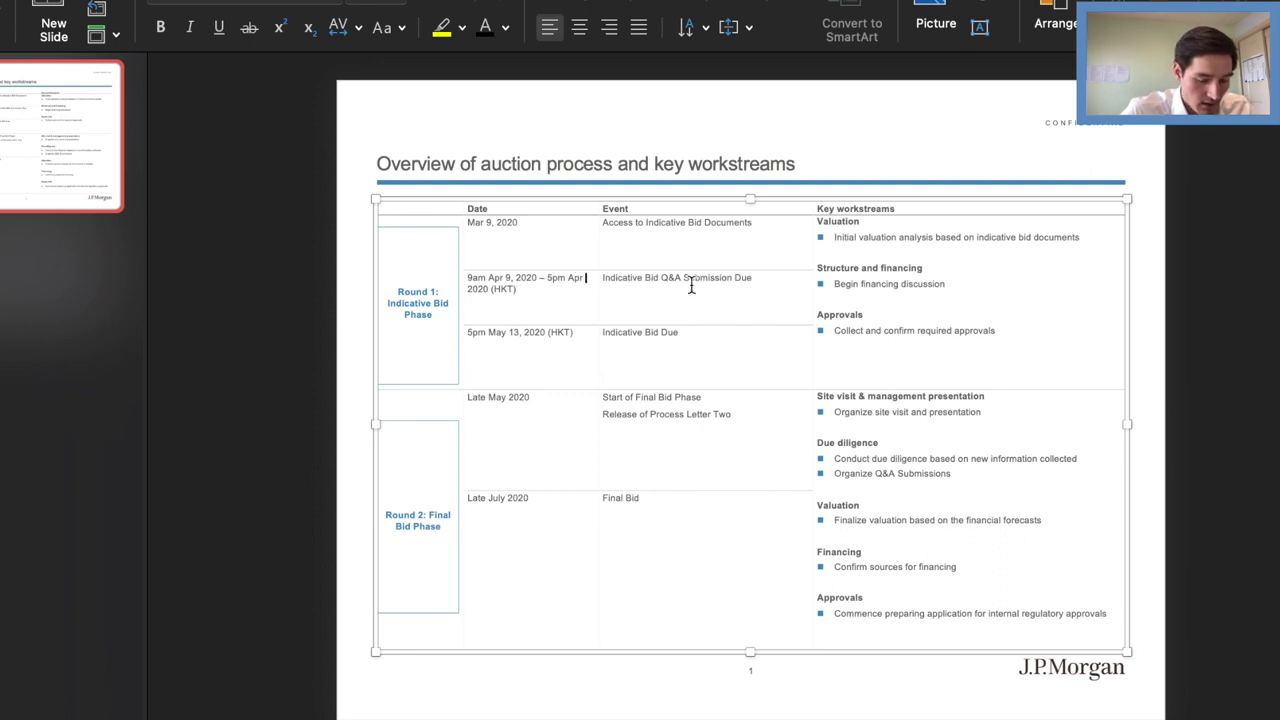
pyautogui.write('13,')
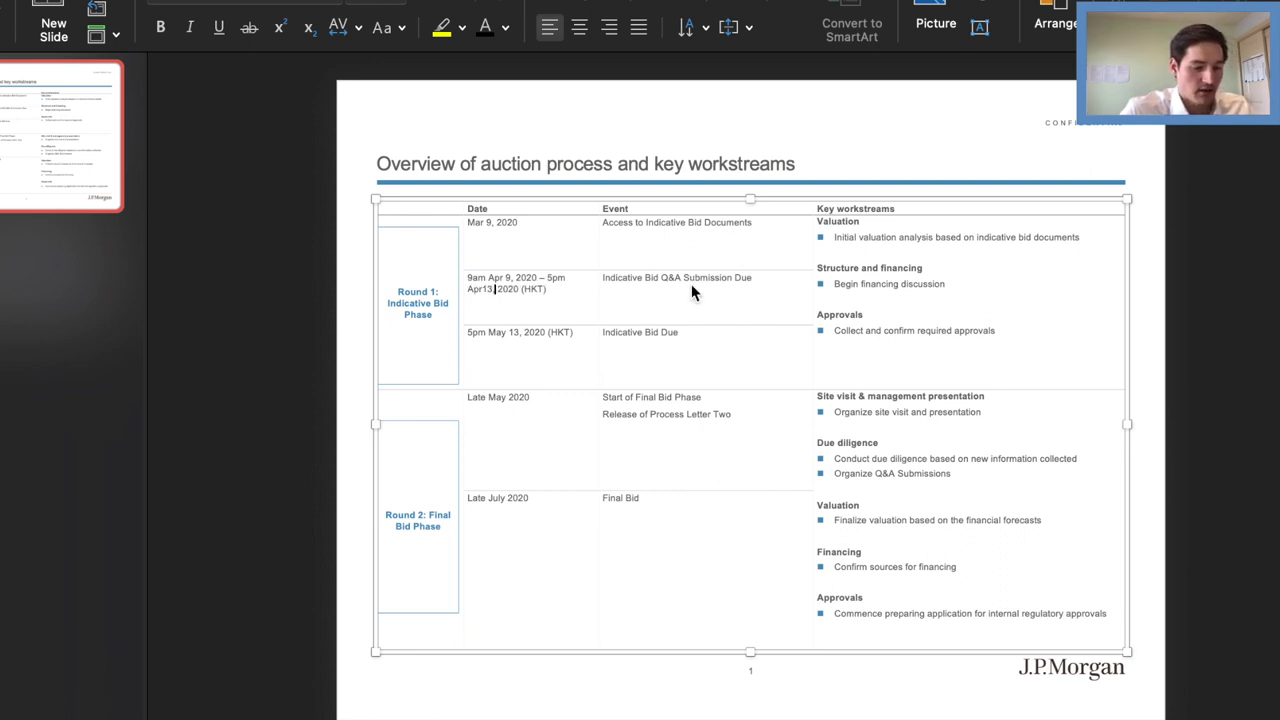
pyautogui.click(488, 290)
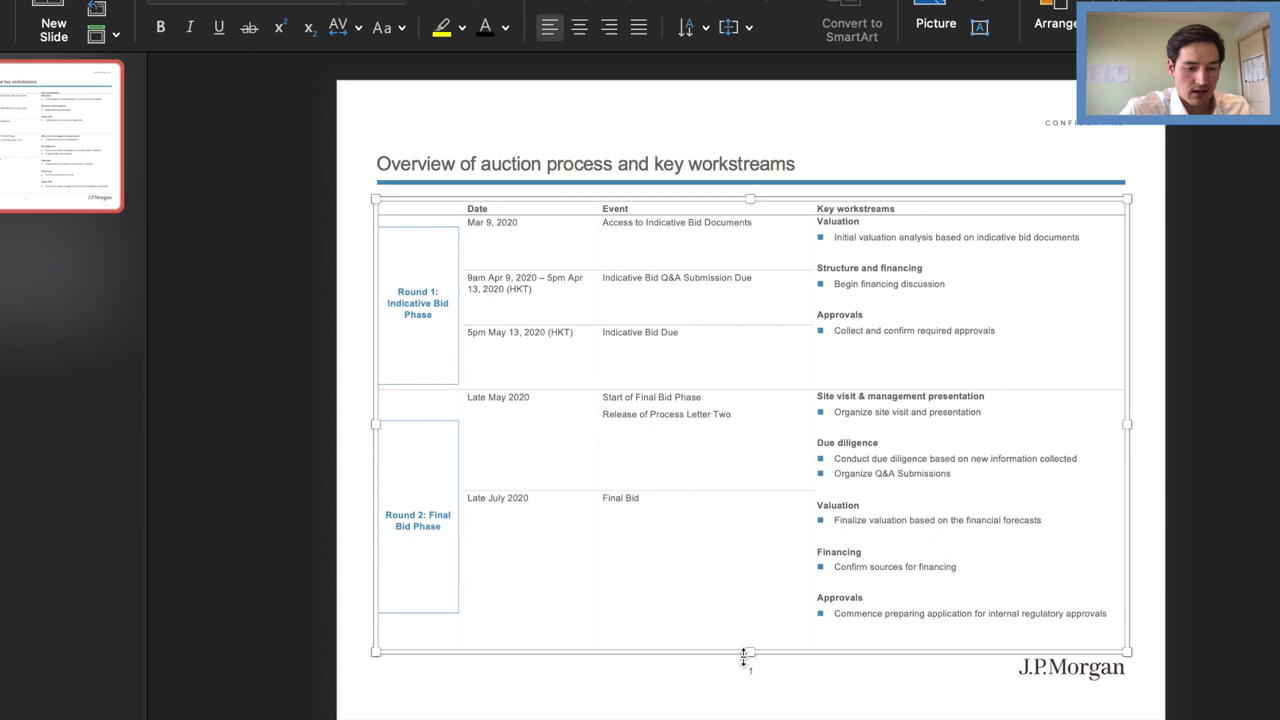
pyautogui.click(620, 695)
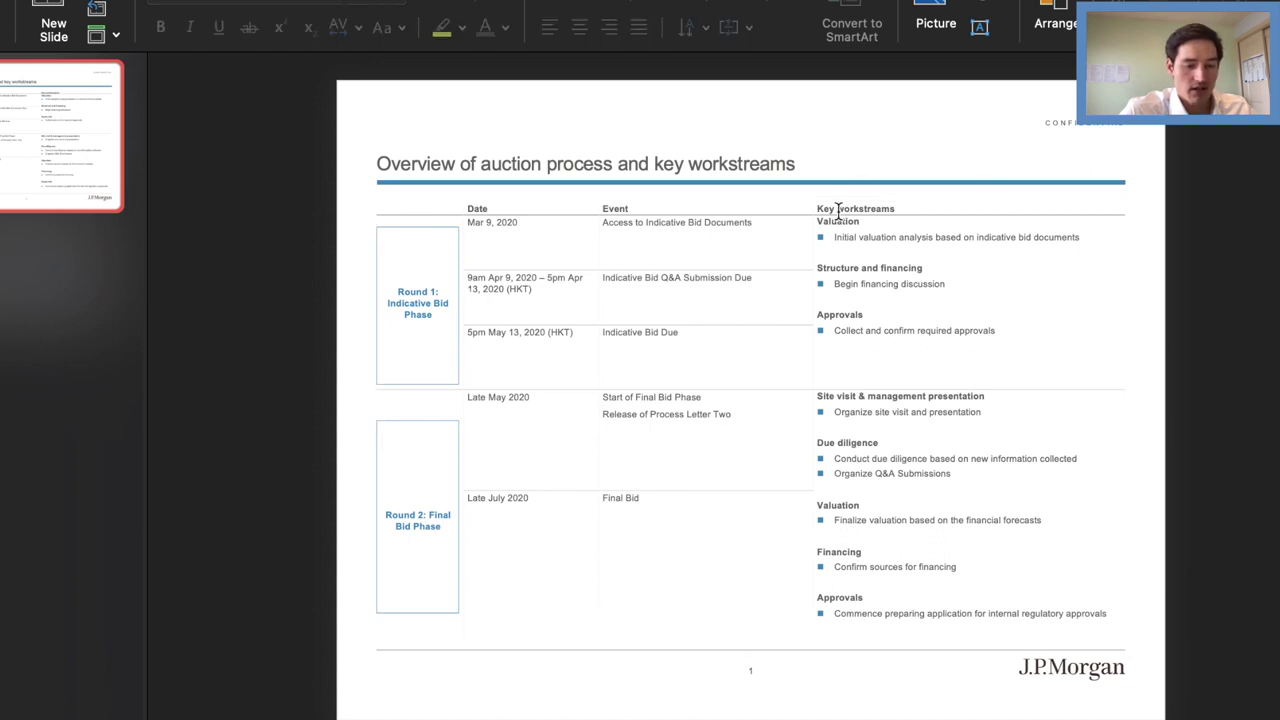